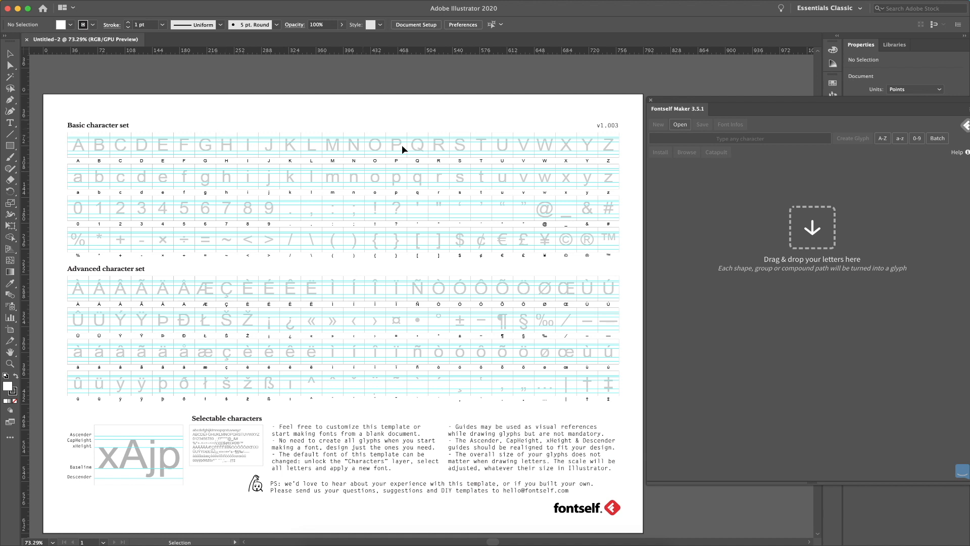
Set the drawing colours to a black fill with no stroke and activate the Rectangle tool at the lowercase n cell.
key("z")
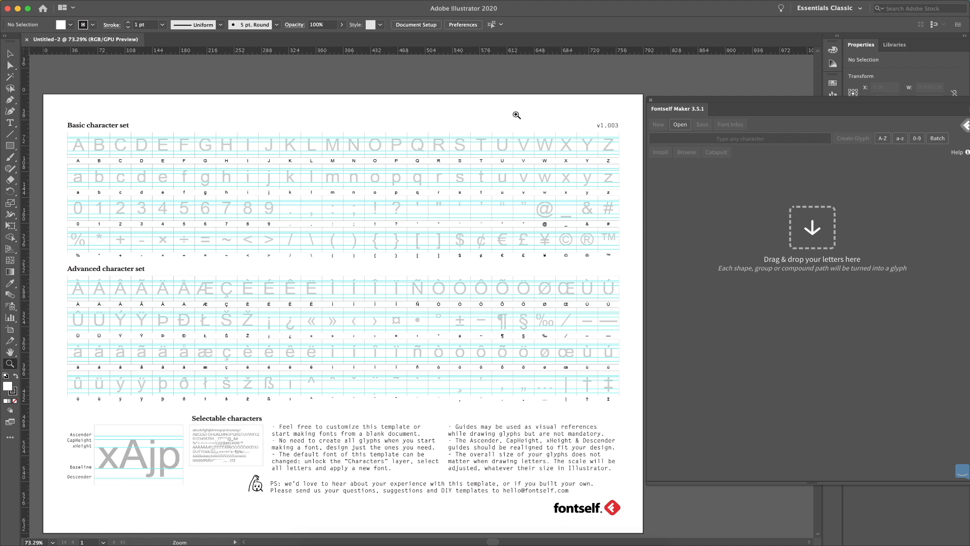
left_click_drag(374, 159, 336, 195)
key("v")
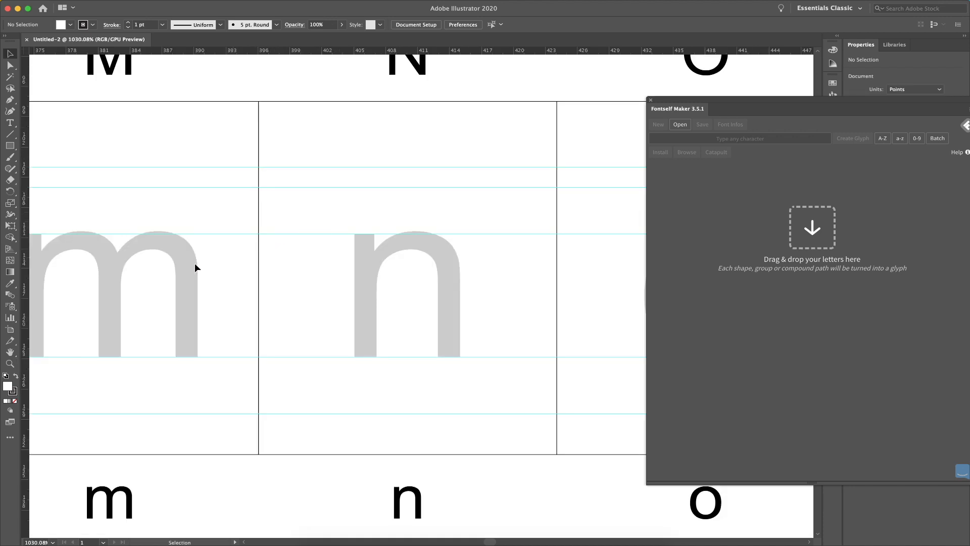
left_click(15, 401)
key("shift+x")
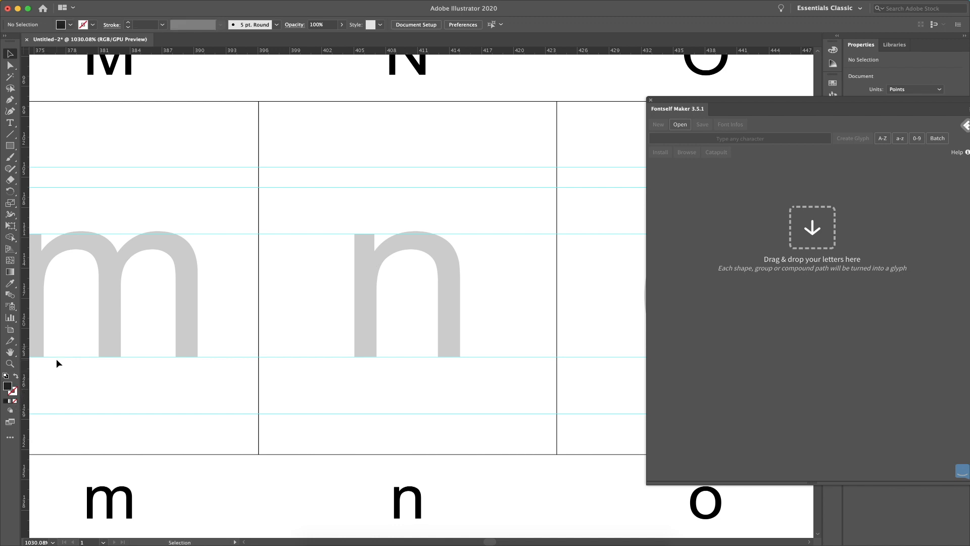
left_click(10, 147)
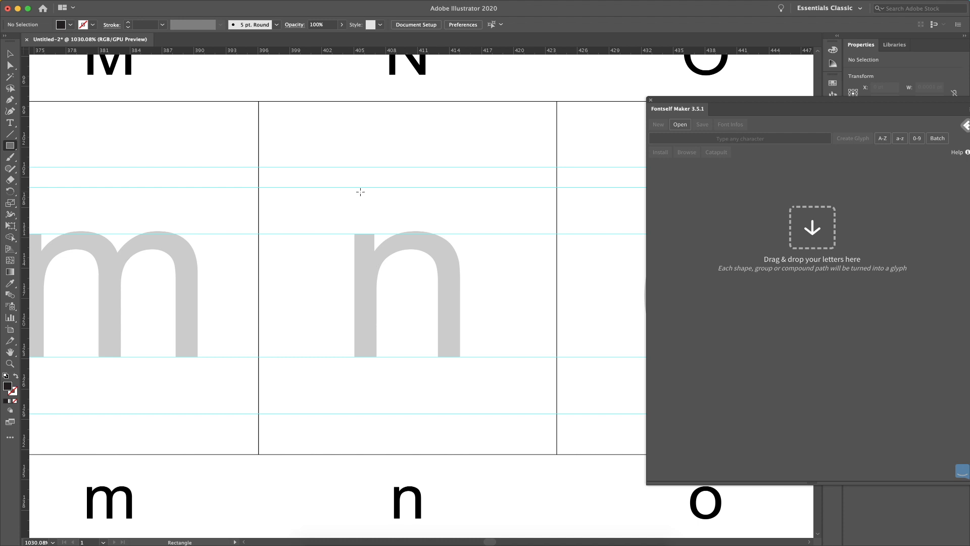
Look up the Font Template entry in the Fontself Maker options and reposition the floating panel beside the character template.
key("super+0")
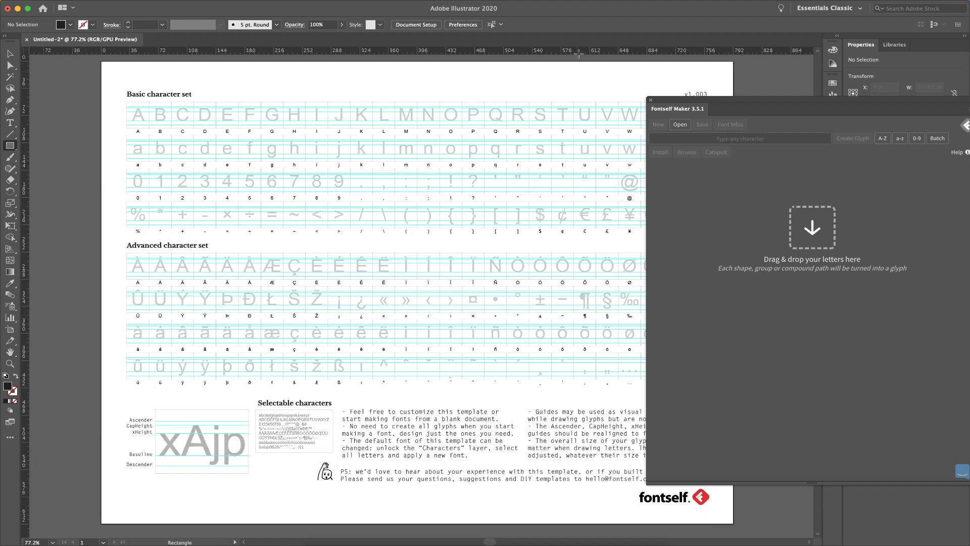
left_click_drag(823, 105, 746, 155)
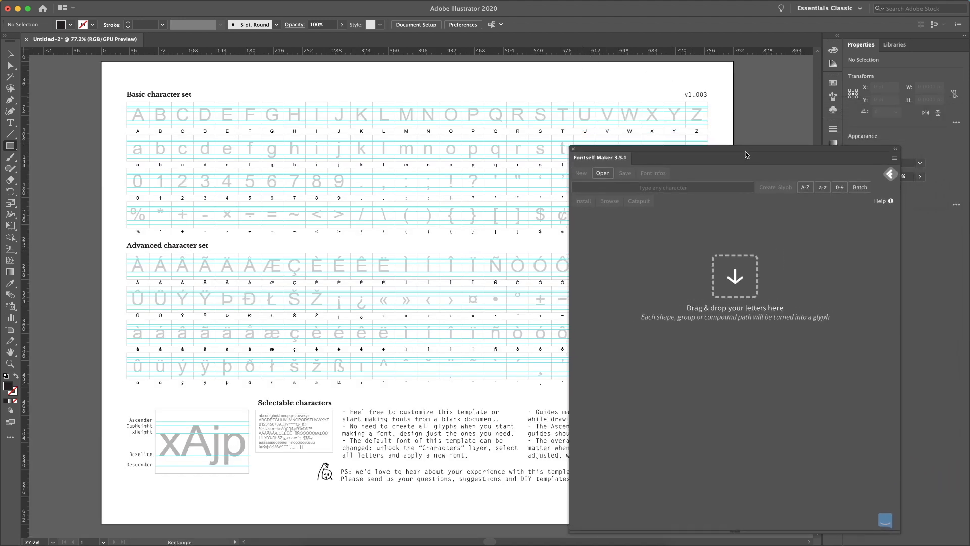
left_click(894, 158)
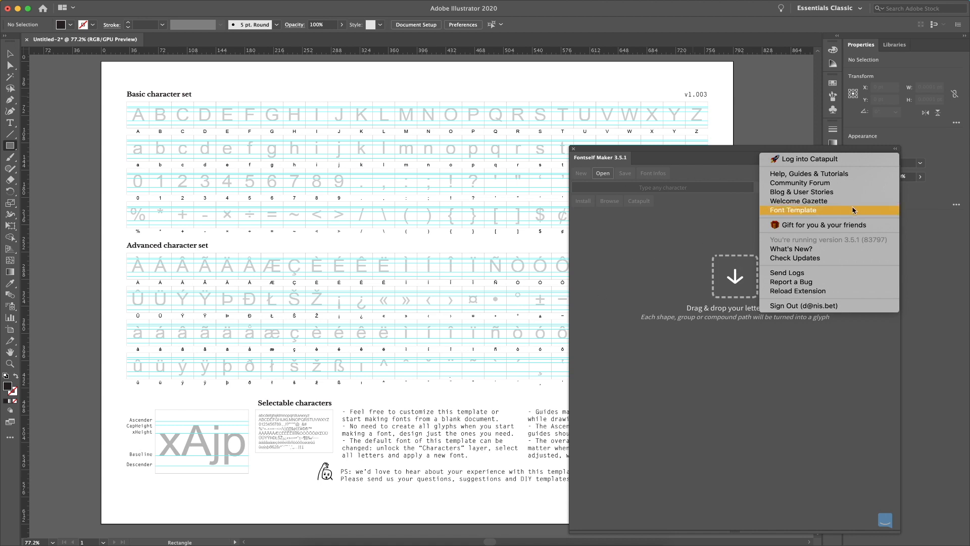
left_click_drag(723, 149, 802, 98)
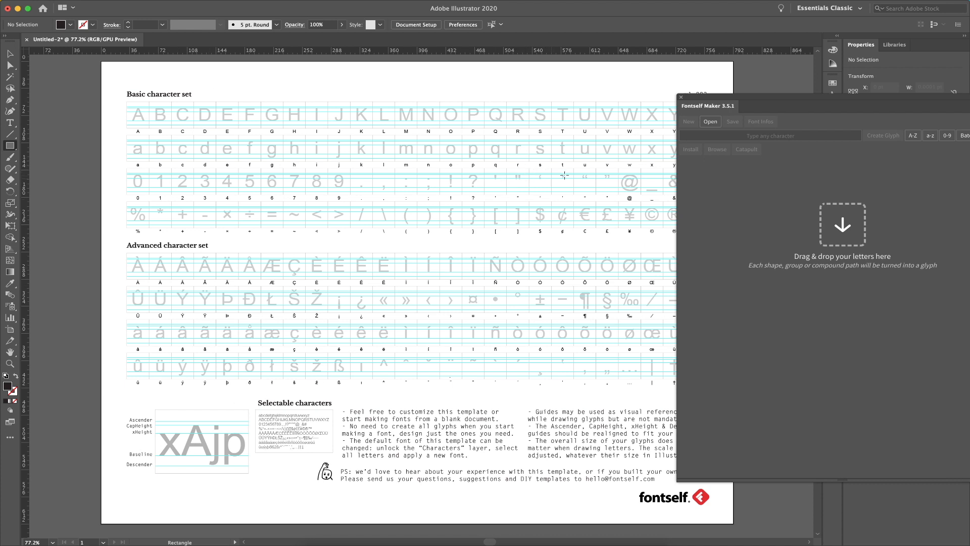
left_click_drag(780, 97, 706, 91)
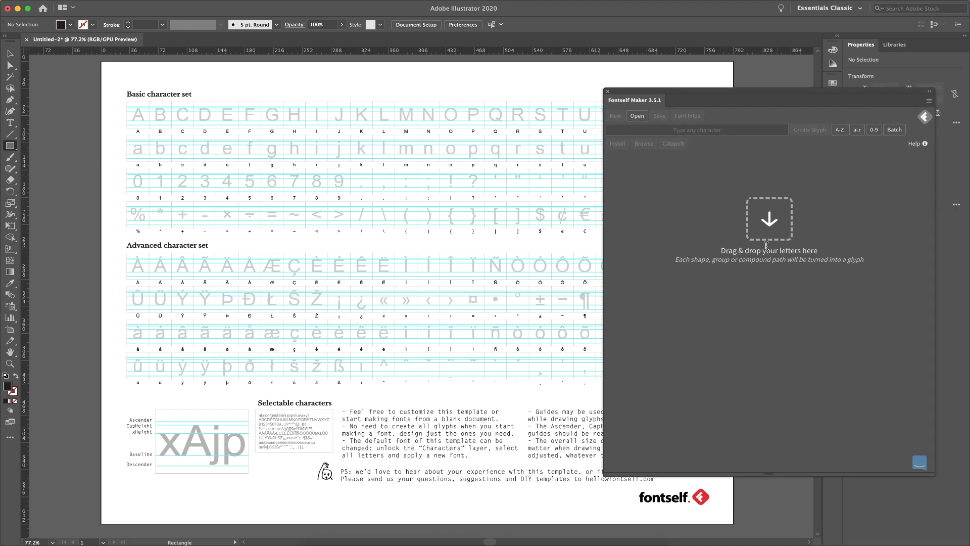
Try to create the lowercase a-z glyphs in Fontself Maker with nothing selected.
left_click(858, 132)
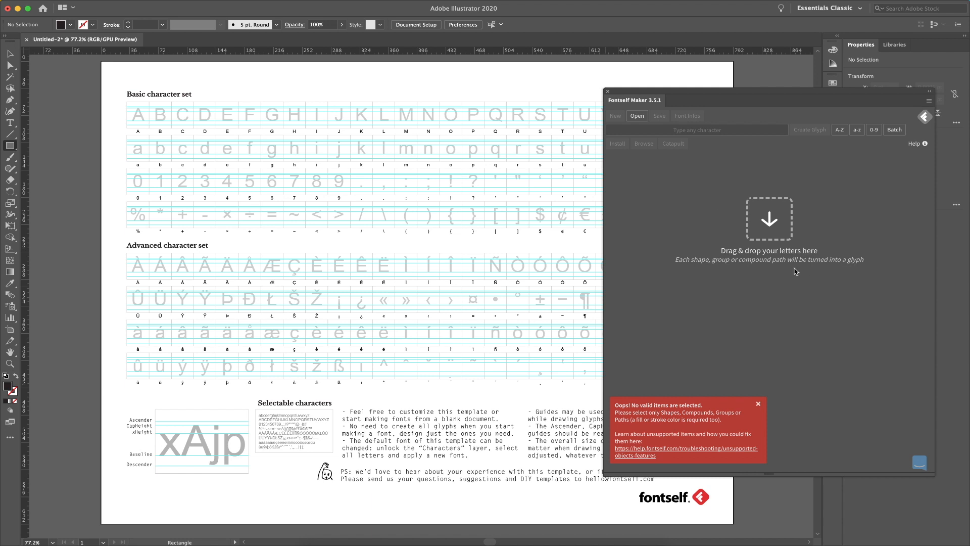
left_click(410, 143)
key("Escape")
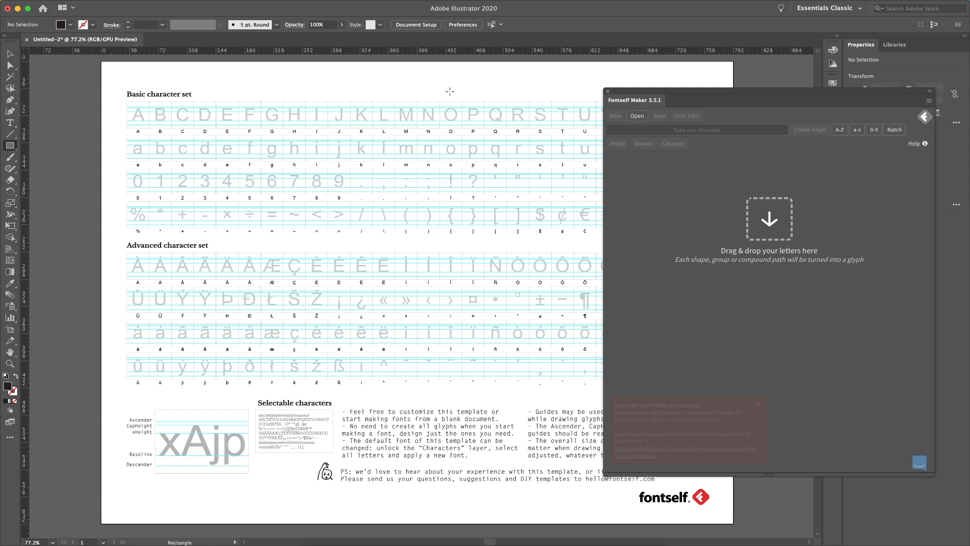
Draw a rectangle about 2.81 pt wide and 12.23 pt high over the n's left stem, between baseline and x-height.
key("v")
key("z")
left_click_drag(412, 121, 493, 180)
left_click_drag(275, 207, 435, 188)
left_click_drag(711, 88, 741, 86)
left_click_drag(444, 187, 298, 333)
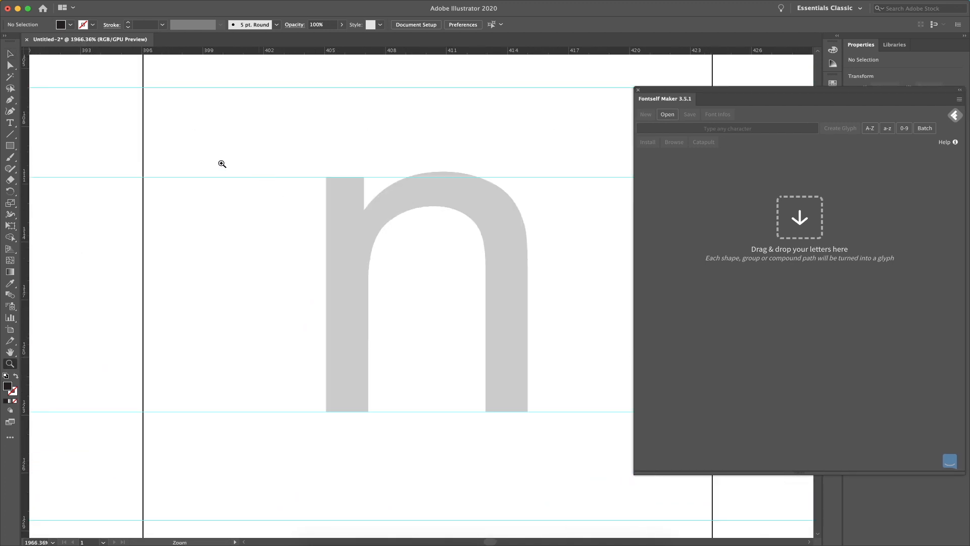
key("m")
mouse_move(316, 176)
left_mouse_down()
mouse_move(335, 329)
mouse_move(357, 404)
mouse_move(373, 412)
left_mouse_up()
Duplicate the stem rectangle onto the n's right stem and shorten the copy from above to about 8.17 pt high.
key("v")
left_click_drag(345, 216, 515, 241)
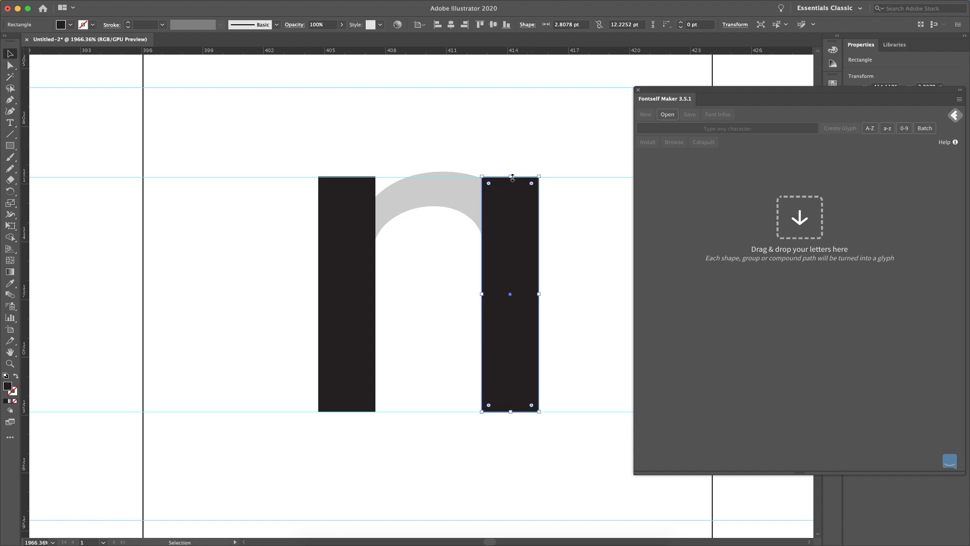
left_click_drag(511, 176, 511, 254)
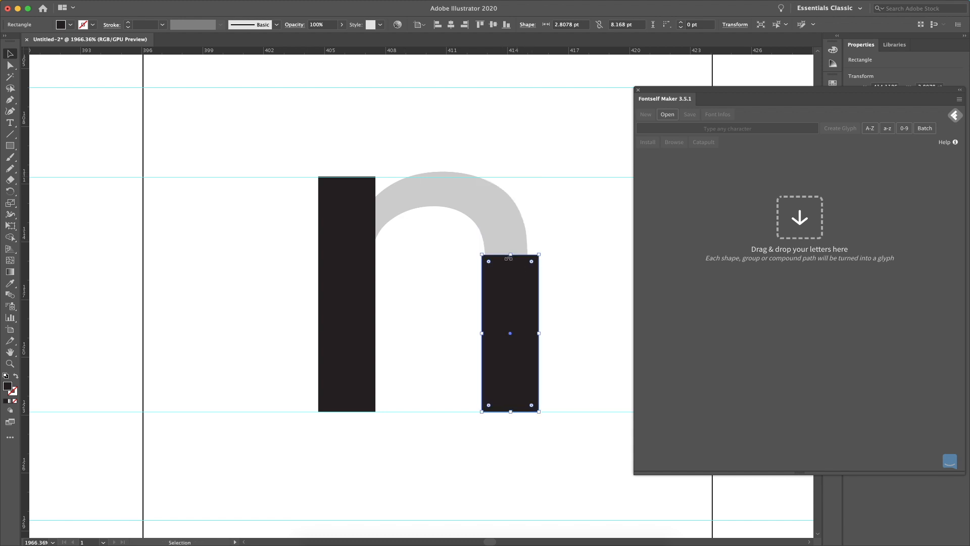
Trace the n's arch in outline view as a closed Pen path that overlaps both stem rectangles.
key("p")
key("super+y")
left_click(354, 230)
left_click_drag(440, 171, 504, 171)
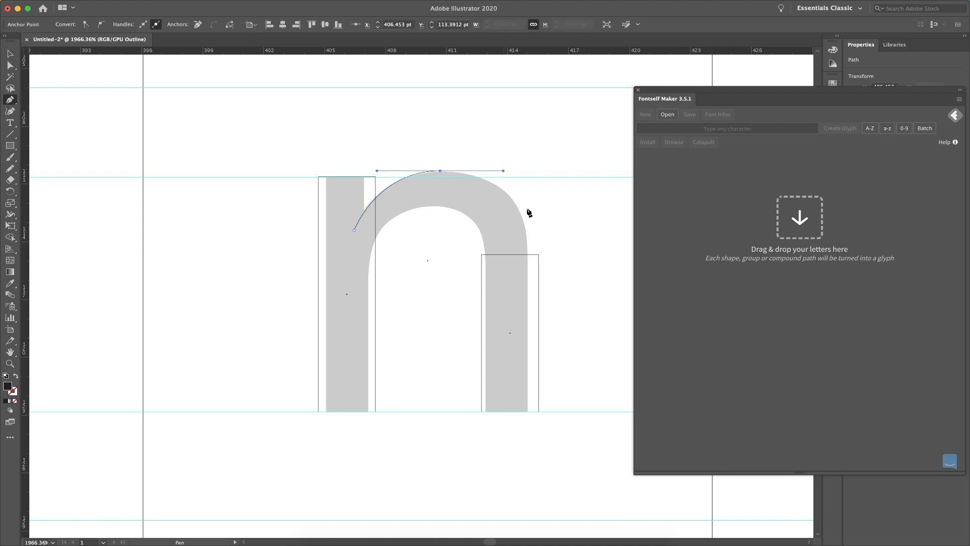
left_click(538, 256)
left_click_drag(539, 259, 535, 306)
left_click(497, 279)
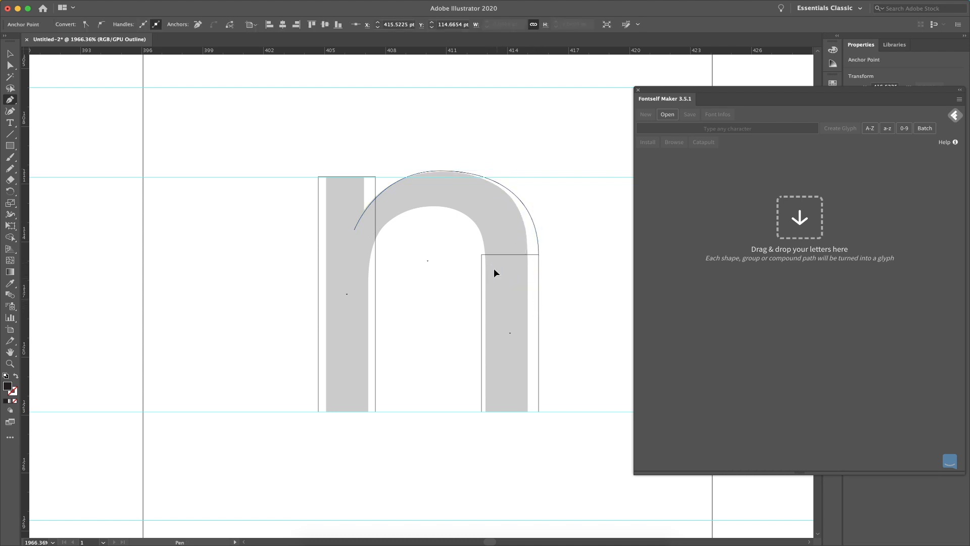
left_click(481, 254)
left_click_drag(438, 205, 396, 206)
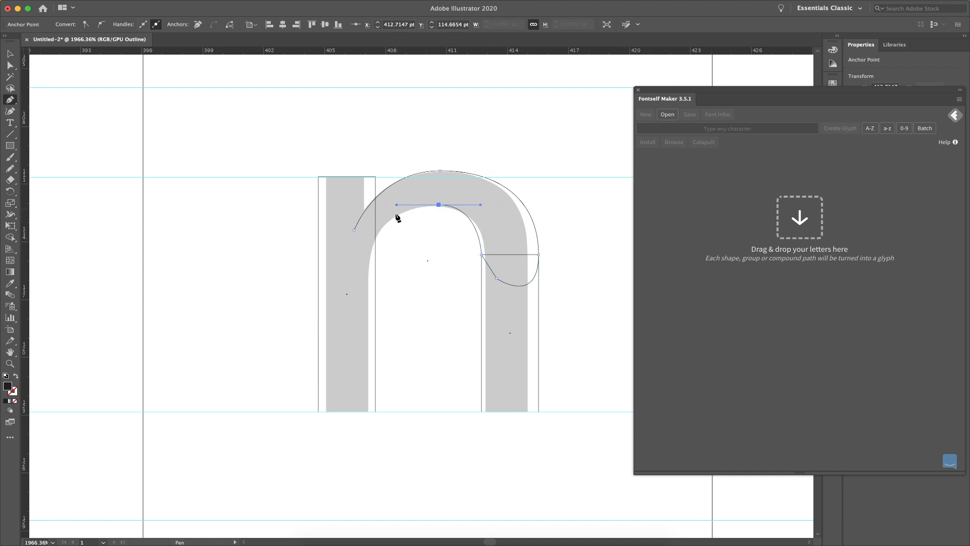
left_click(370, 247)
left_click(354, 230)
Lengthen the left handle of the arch's inner top anchor toward the left stem.
key("a")
left_click(439, 205)
left_click_drag(439, 206, 376, 204)
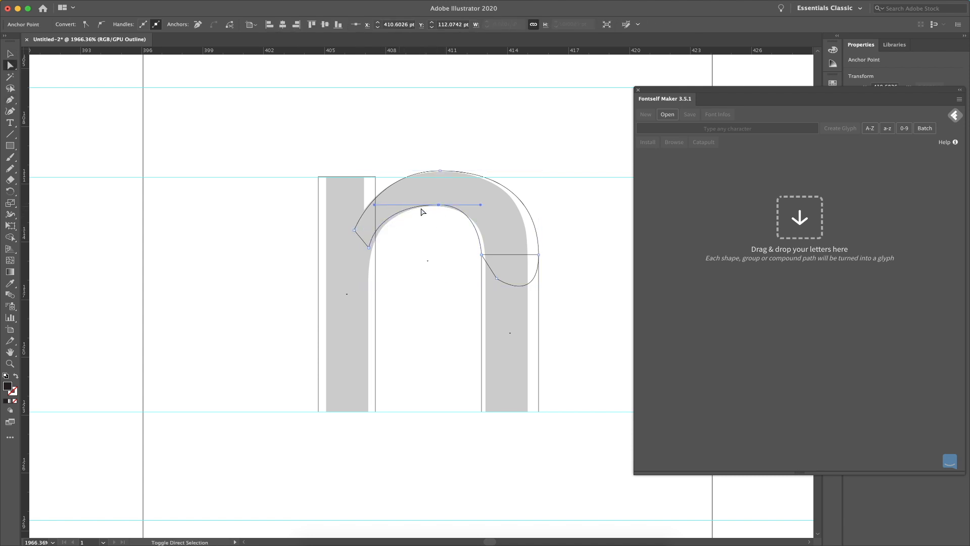
Lower and smooth the anchor where the inner arch meets the right stem, and return to preview mode.
key("shift+c")
left_click_drag(481, 254, 478, 260)
left_click_drag(479, 231, 480, 268)
key("a")
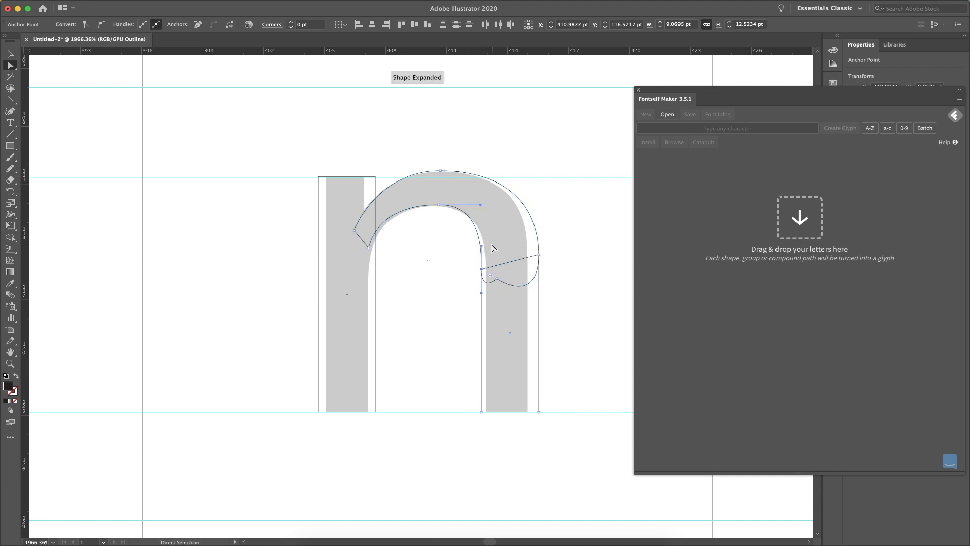
key("ctrl+y")
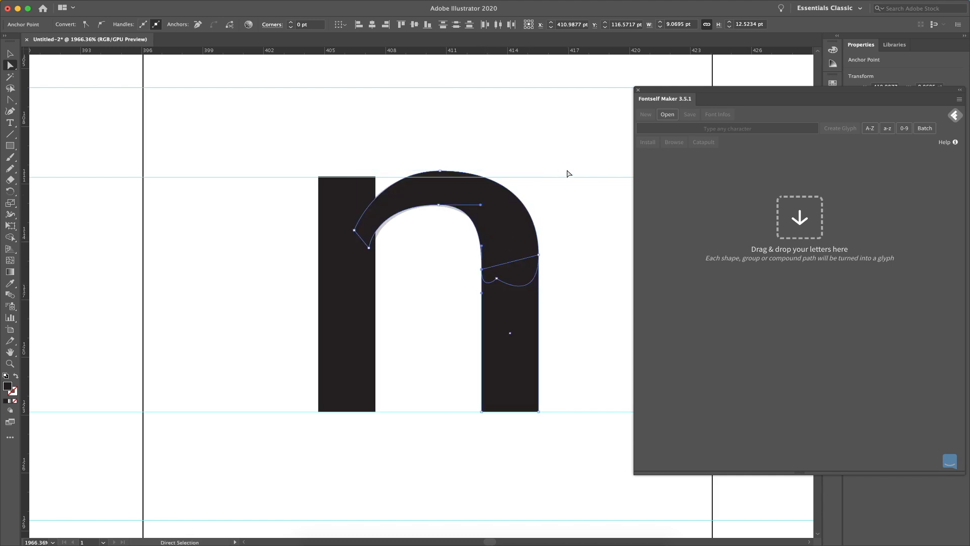
left_click(569, 173)
Move the arch and the right stem together slightly to the right to widen the n.
key("v")
left_click(387, 211)
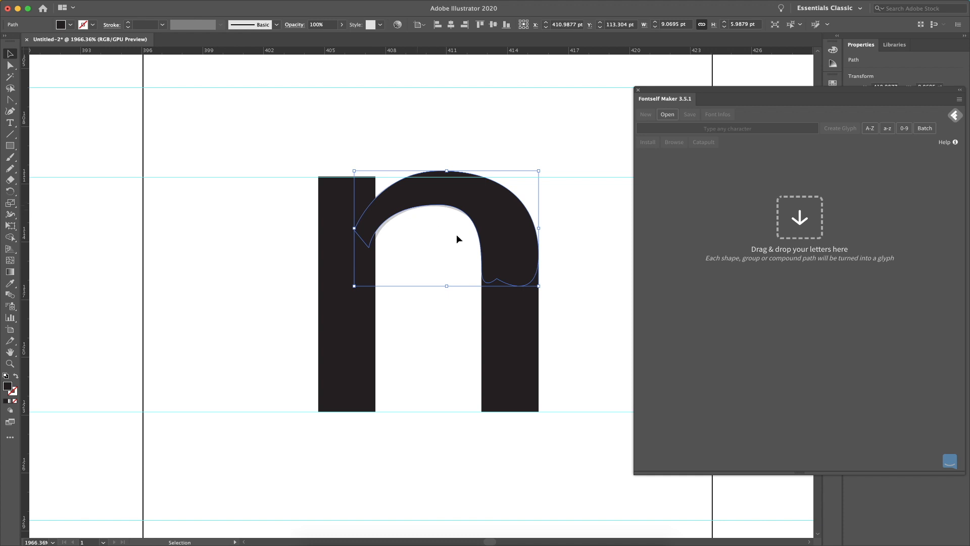
left_click_drag(504, 312, 509, 314)
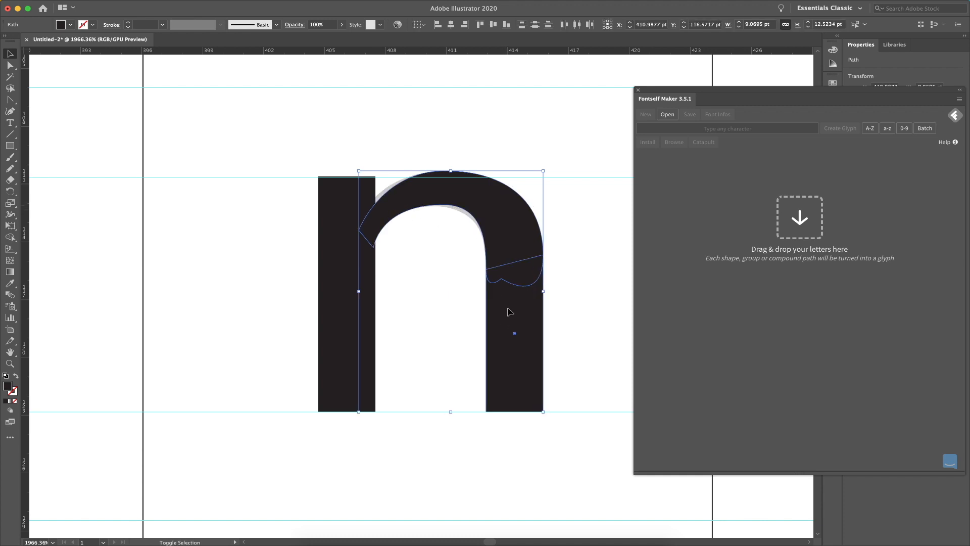
left_click(481, 245)
key("a")
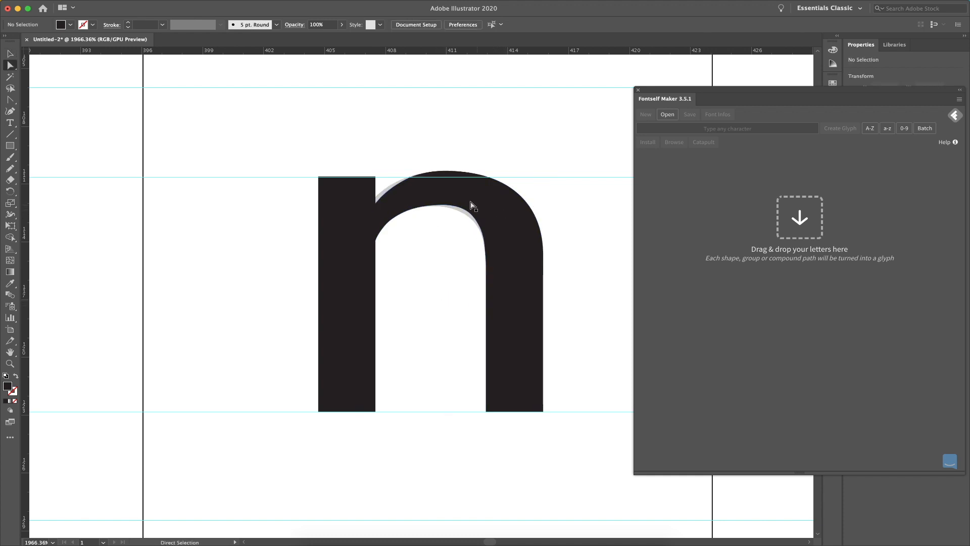
Reposition the arch's two end anchors lower at the left stem.
left_click(444, 206)
left_click(392, 262)
key("ctrl+y")
mouse_move(372, 250)
left_mouse_down()
mouse_move(365, 242)
mouse_move(360, 250)
left_mouse_up()
key("ctrl+y")
left_click(401, 275)
Shift the arch's outer top anchor to the right and adjust its left handle.
left_click(445, 197)
left_click(448, 212)
left_click(443, 206)
left_click(443, 206)
left_click(445, 171)
left_click_drag(444, 171, 456, 171)
left_click_drag(393, 171, 376, 173)
left_click(466, 163)
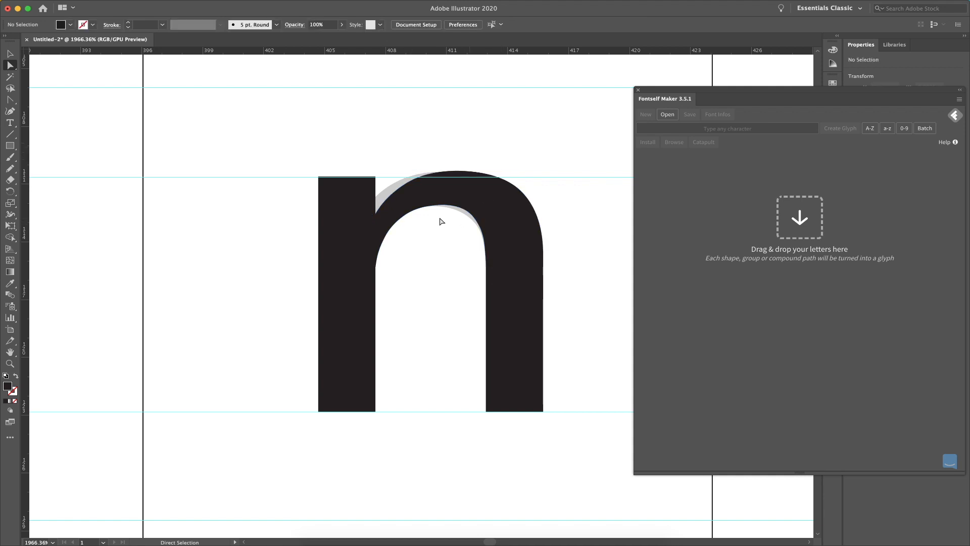
Lower the arch's inner end anchor along the left stem's edge and lengthen the inner top anchor's left handle.
left_click_drag(572, 226, 435, 284)
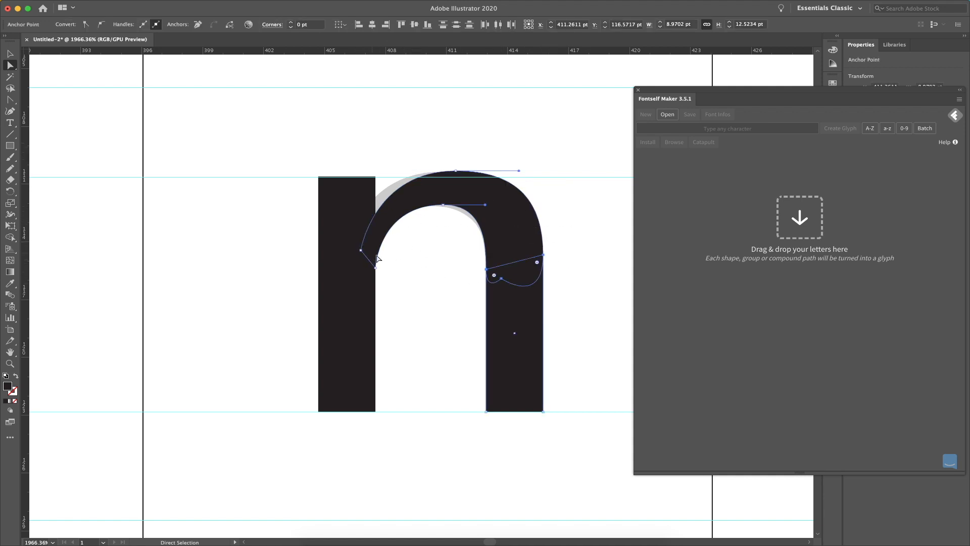
left_click_drag(375, 267, 376, 285)
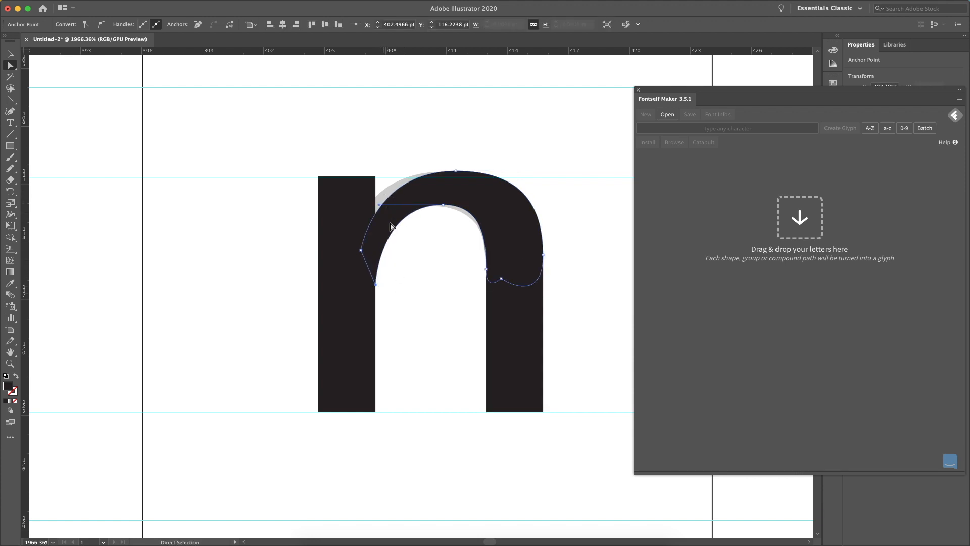
left_click(381, 207)
left_click(443, 205)
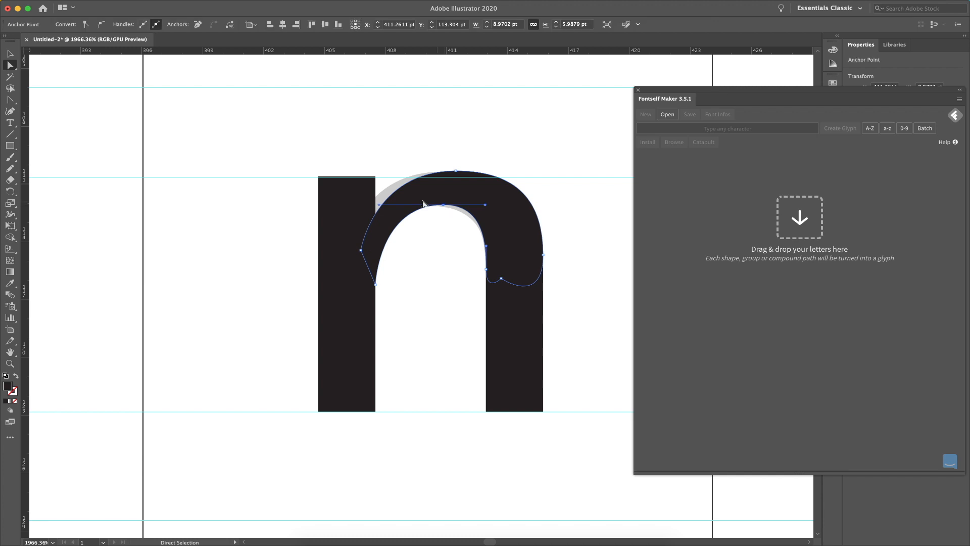
left_click_drag(379, 204, 367, 204)
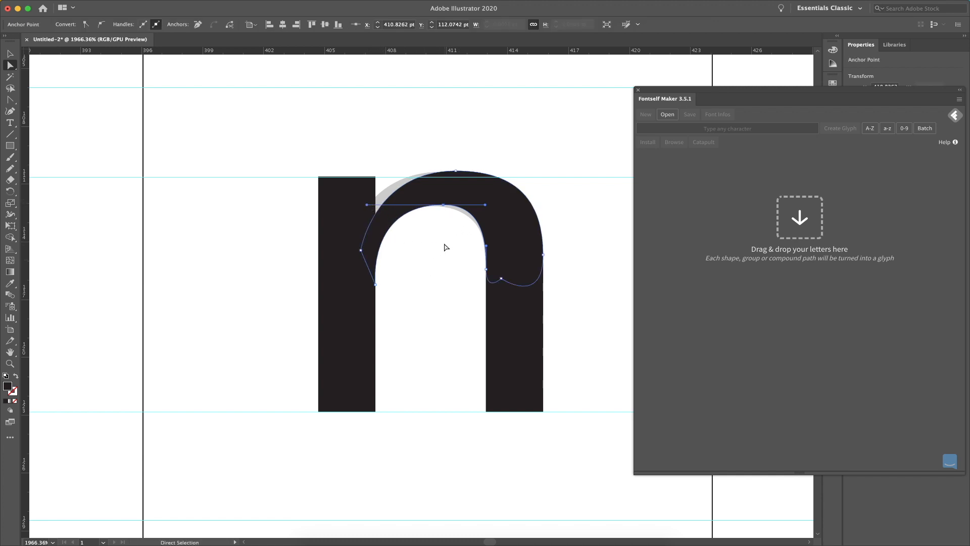
key("v")
left_click(411, 303)
Reshape the arch's outer end anchor inside the left stem to refine the curve at the join.
left_click(418, 311, "alt+super")
left_click(418, 311, "alt+super")
left_click(418, 310, "alt+super")
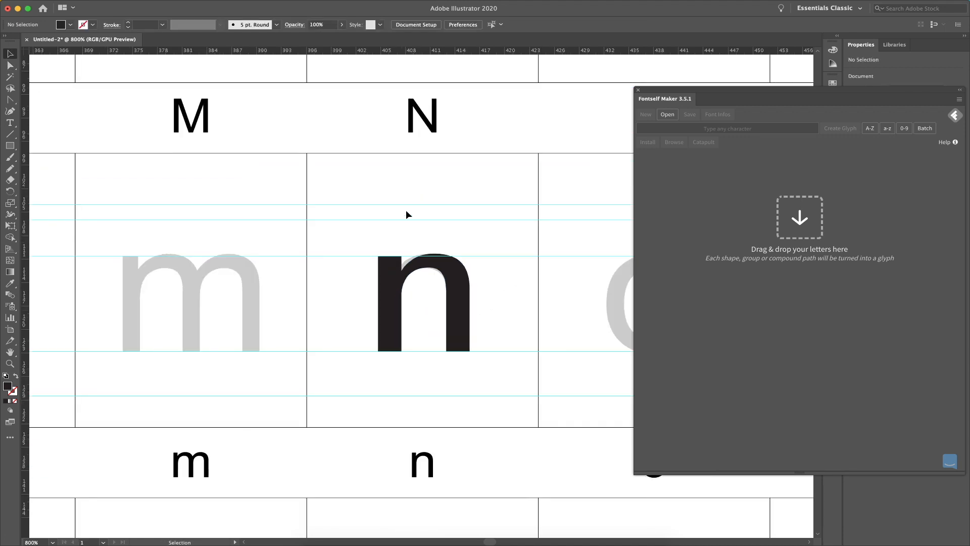
left_click_drag(533, 215, 334, 376)
key("a")
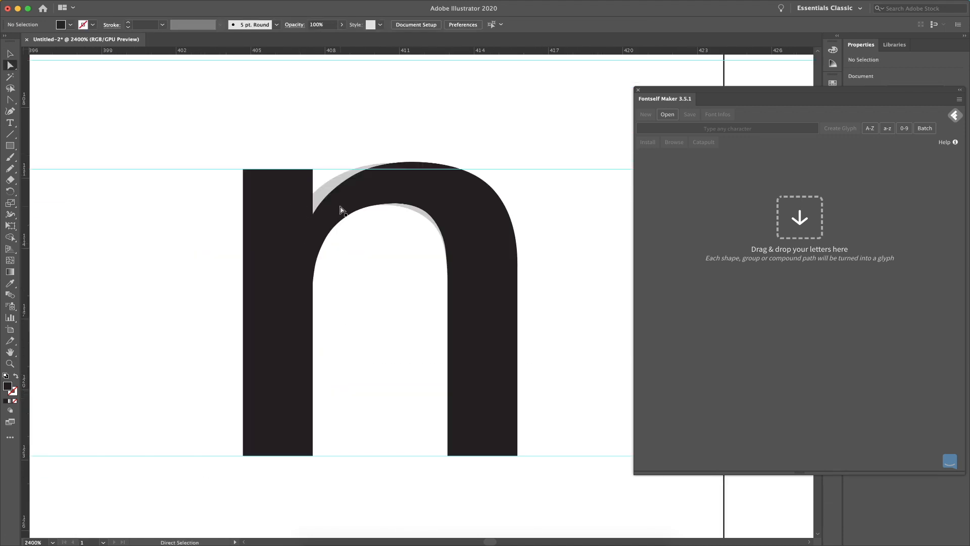
left_click(301, 255)
mouse_move(295, 259)
left_mouse_down()
mouse_move(304, 284)
mouse_move(299, 274)
left_mouse_up()
key("shift+c")
key("a")
left_click(357, 296)
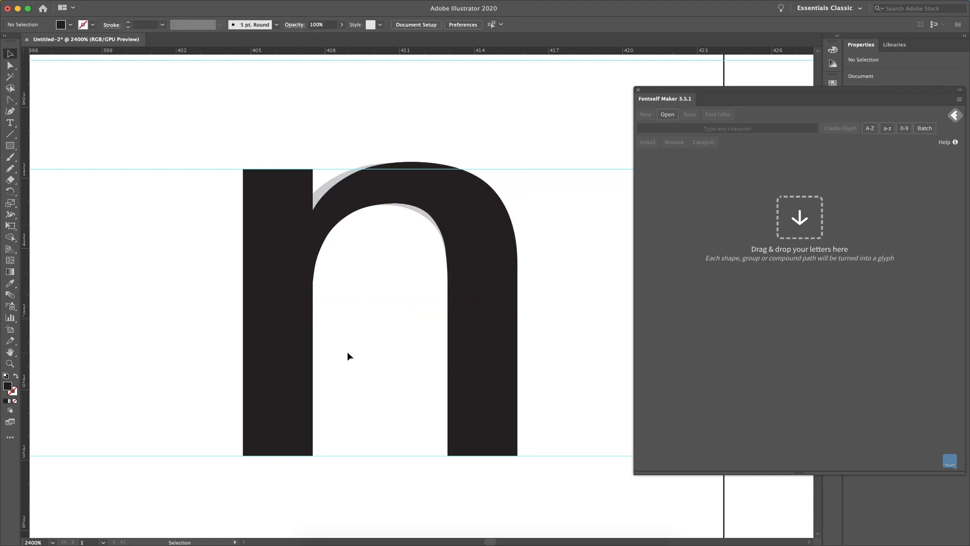
Try to import the n's three ungrouped pieces into Fontself Maker with the Any character (Batch) option.
key("super+minus")
key("super+minus")
key("super+minus")
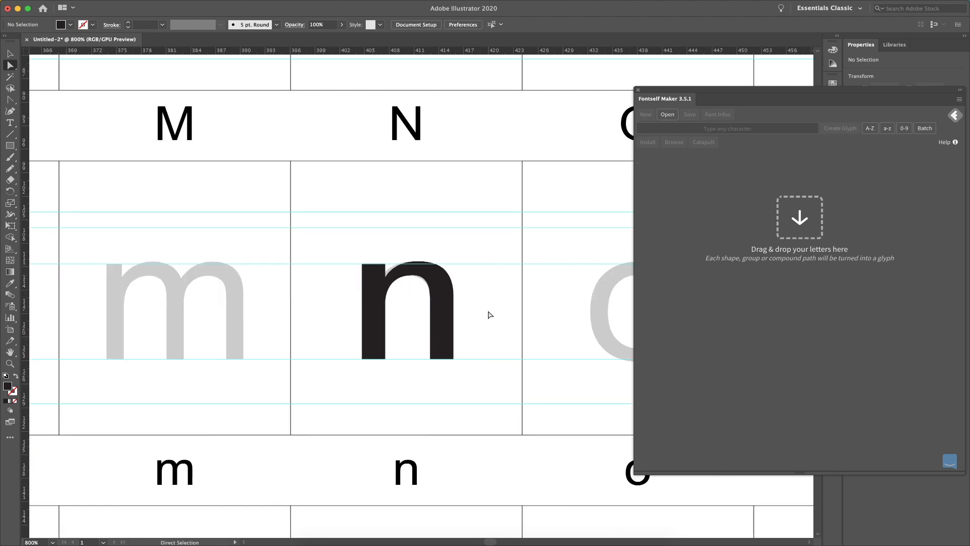
key("super+minus")
key("super+minus")
left_click_drag(445, 304, 431, 280)
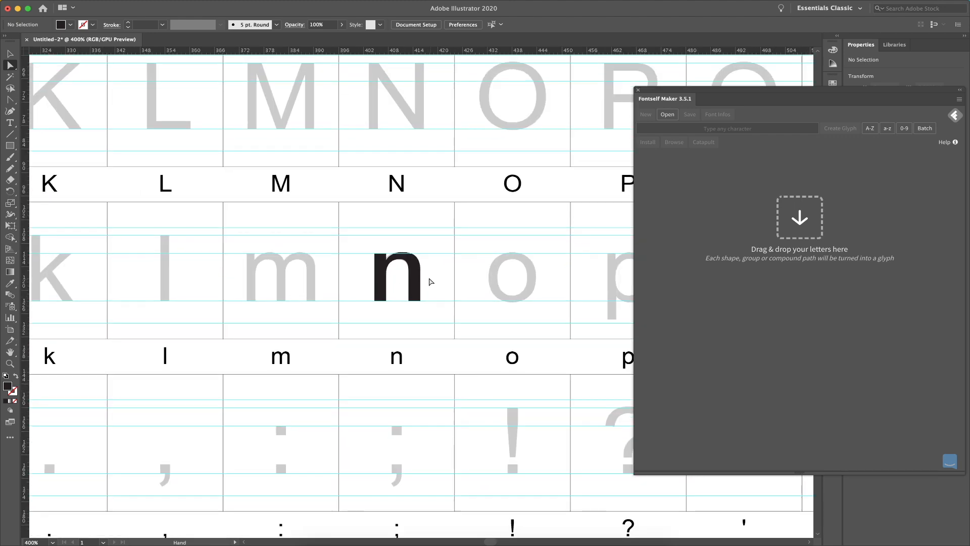
key("v")
left_click_drag(438, 237, 350, 319)
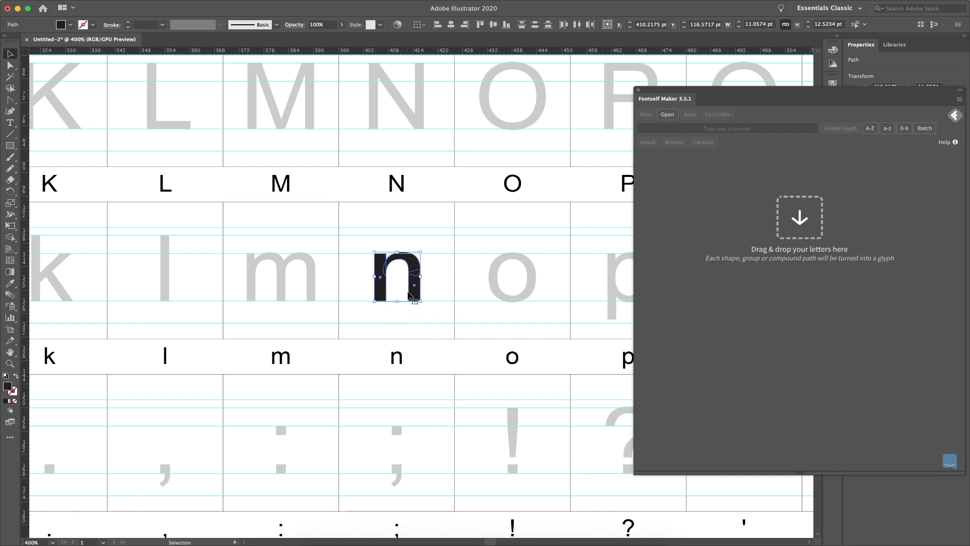
left_click_drag(412, 262, 778, 232)
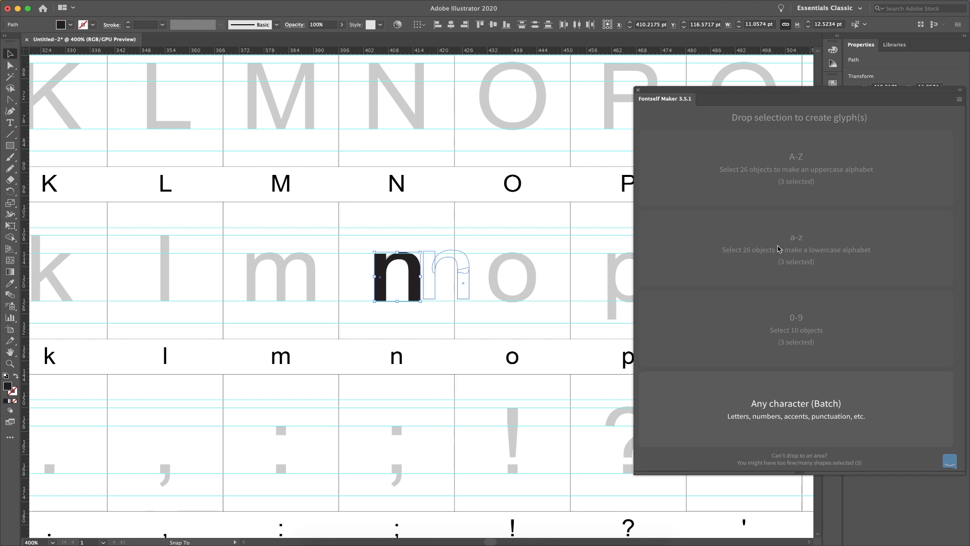
left_click_drag(747, 393, 748, 406)
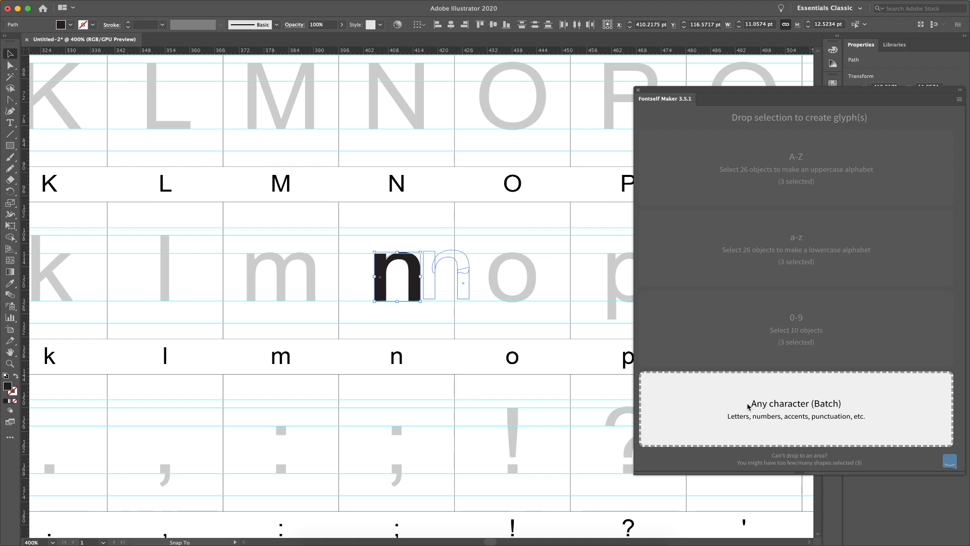
left_click_drag(748, 406, 758, 410)
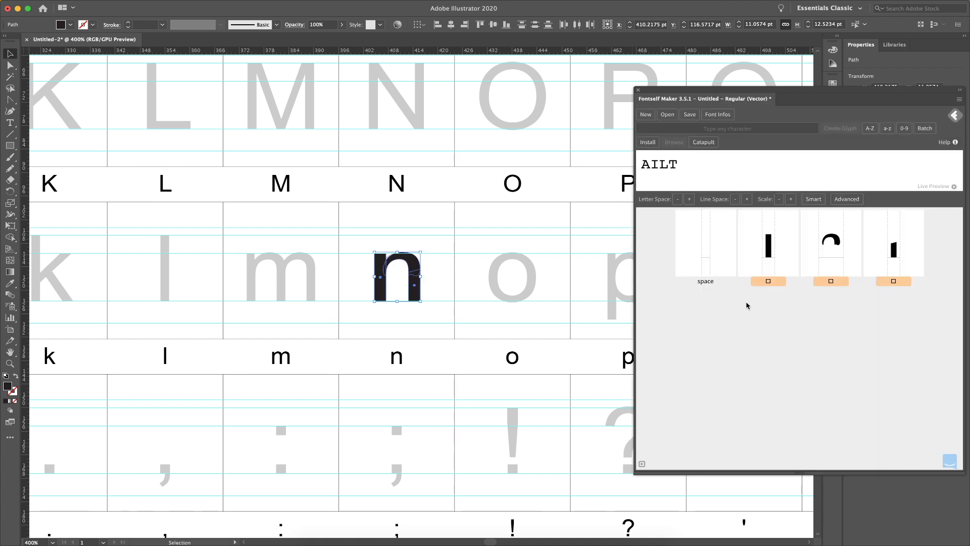
Delete the separate stem and arch glyphs from the Fontself Maker font.
key("super+z")
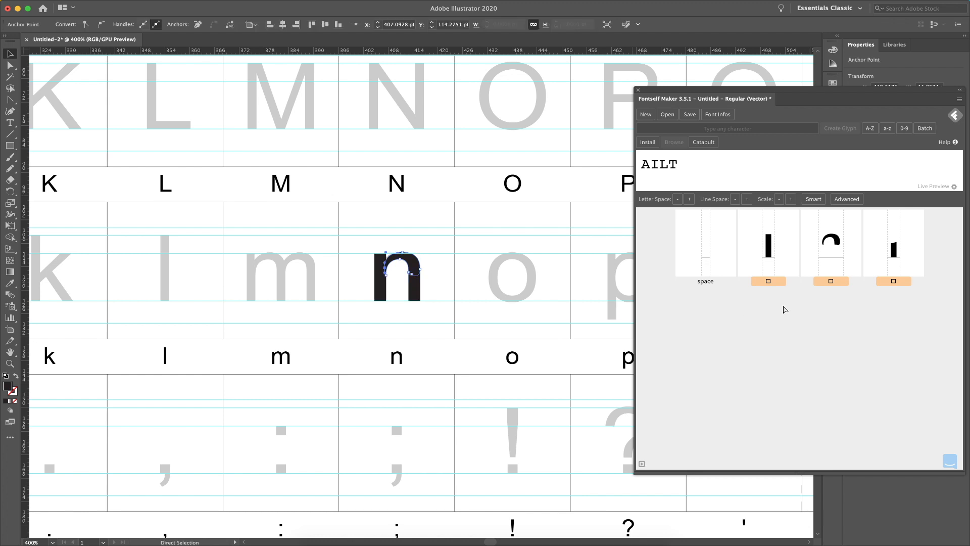
left_click(919, 217)
left_click(867, 306)
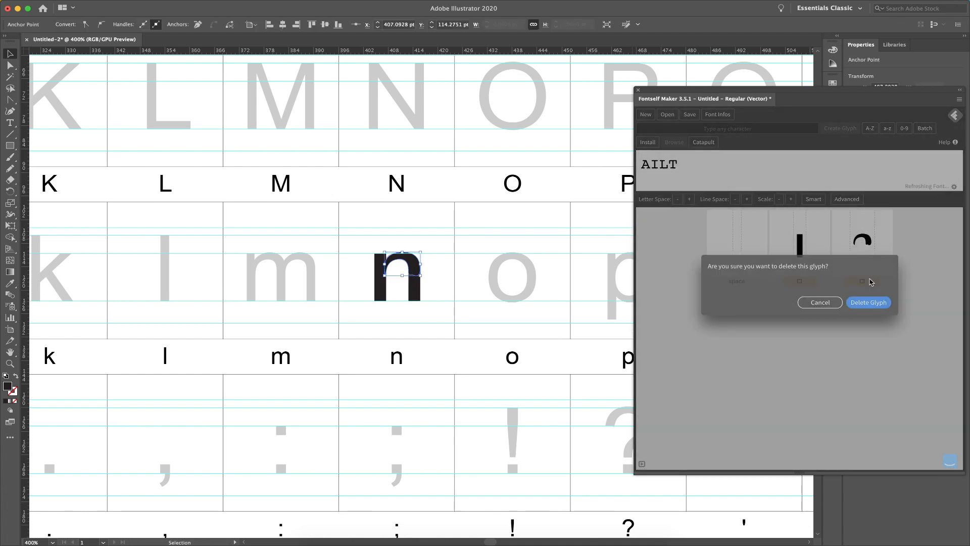
left_click(856, 218)
Group the n's three pieces and import the group into Fontself Maker as an Any character (Batch) glyph.
left_click_drag(453, 228, 357, 324)
key("super+g")
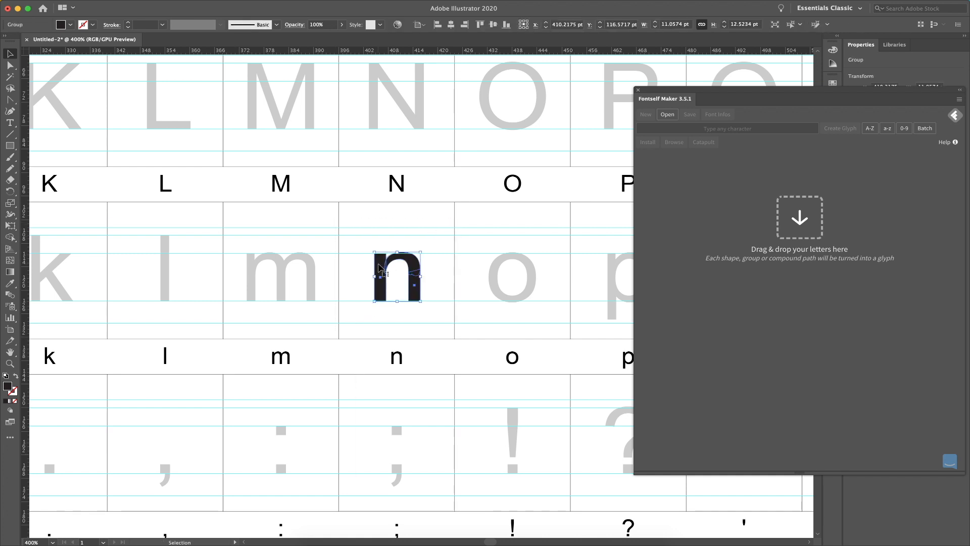
left_click_drag(389, 283, 825, 240)
left_click_drag(791, 323, 752, 403)
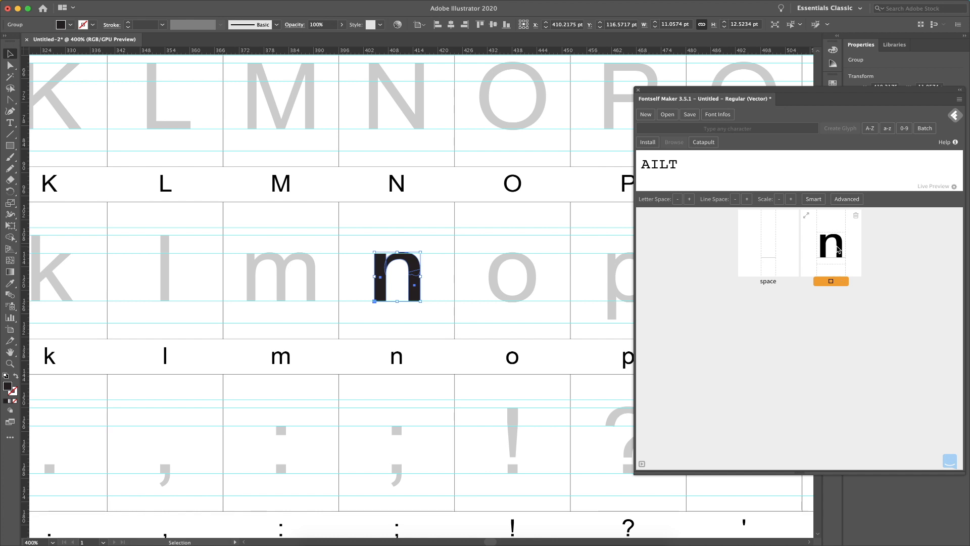
Assign the imported glyph to the character n and replace the live preview text with nnnnnnn.
left_click(838, 284)
key("Return")
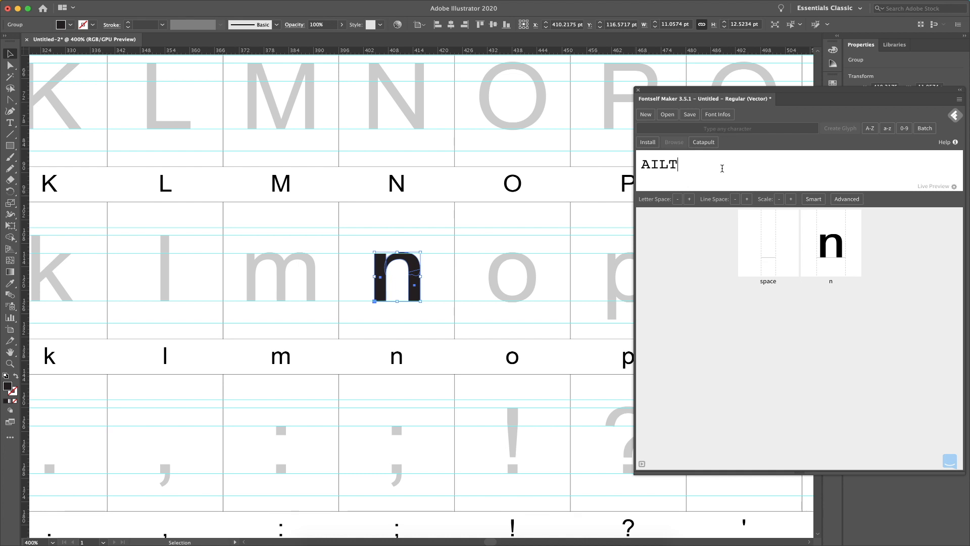
key("super+a")
type("nnnnnnn")
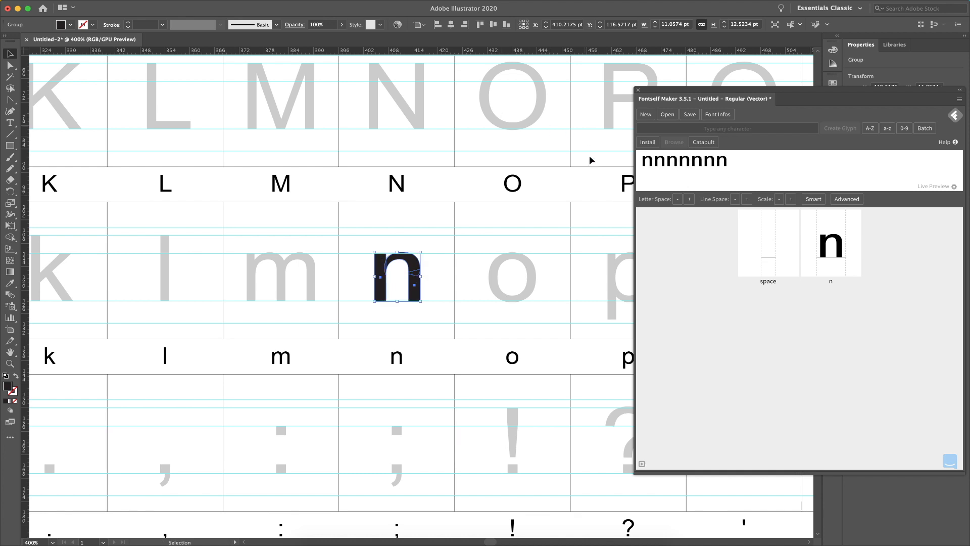
Duplicate the grouped n onto the template's lowercase h and nudge the copy slightly to the right.
left_click(463, 299)
left_click(416, 280)
key("a")
key("v")
key("super+minus")
key("super+minus")
scroll(399, 235, "left", 3)
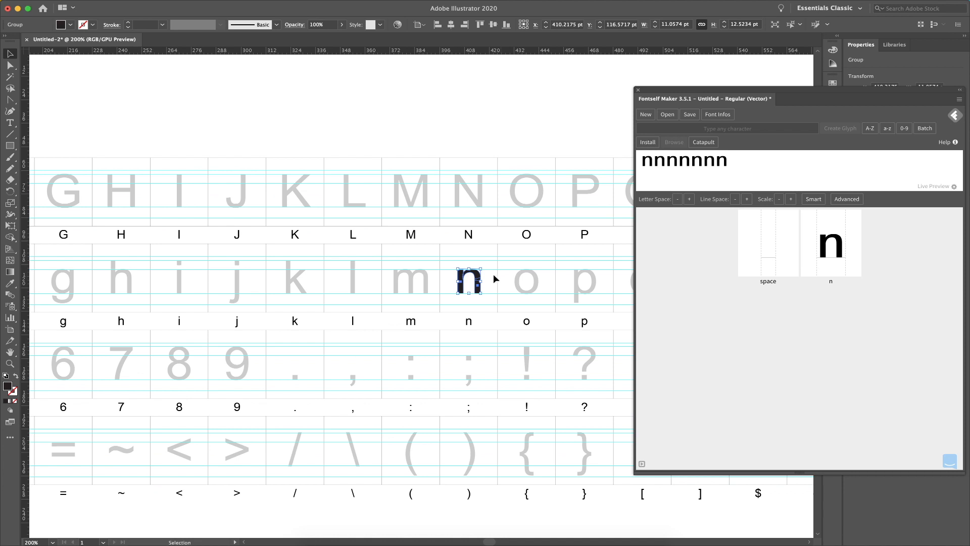
left_click_drag(478, 280, 132, 278)
scroll(98, 304, "up", 8)
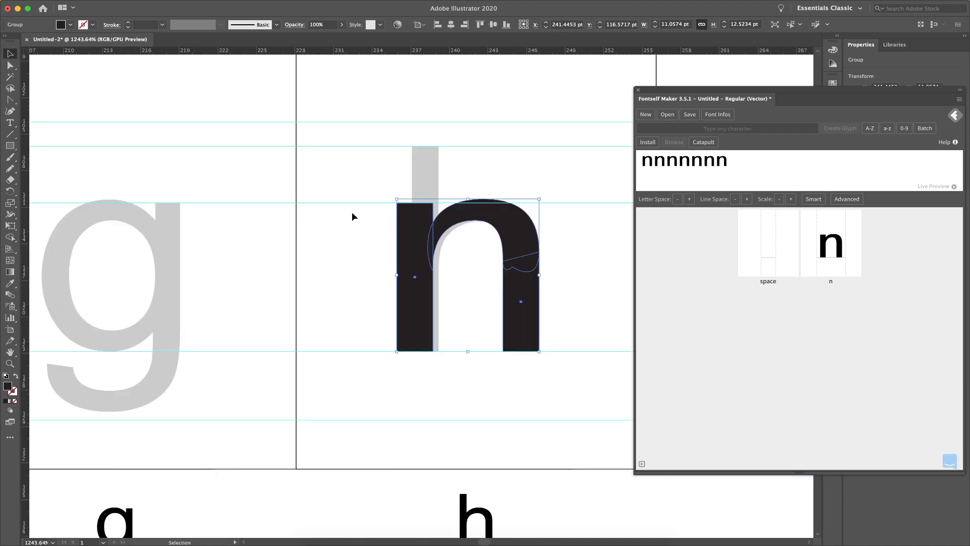
left_click_drag(431, 233, 438, 232)
Extend the copied letter's left stem up to the uppermost guide, about 18.8 pt tall, to form an h.
scroll(384, 252, "up", 5)
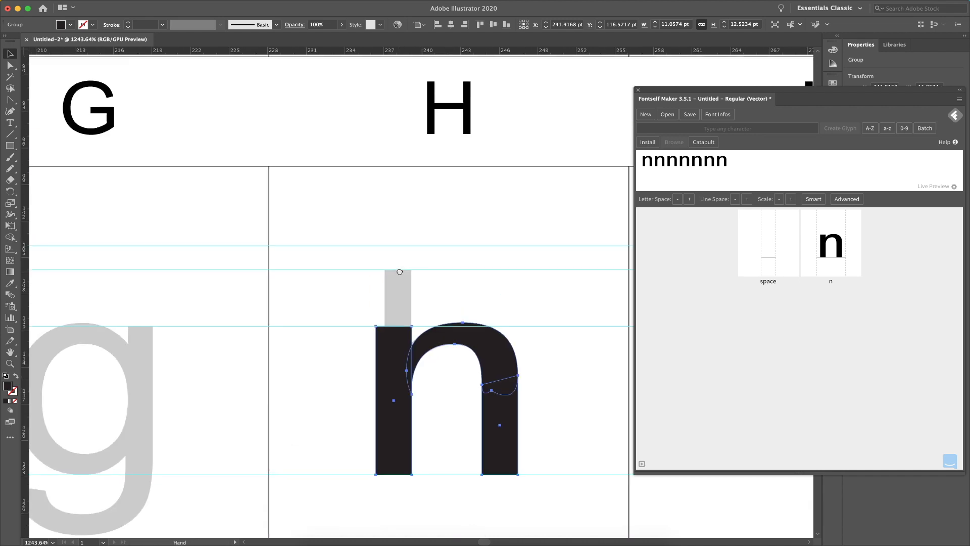
key("a")
left_click_drag(353, 321, 408, 248)
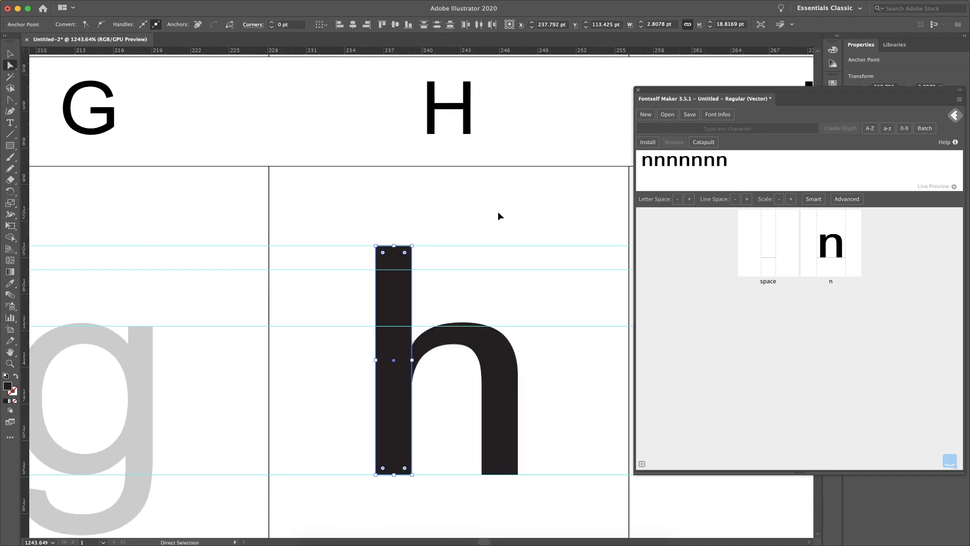
Import the grouped h into Fontself Maker as an Any character (Batch) glyph and assign it to the character h.
key("v")
left_click(302, 504)
left_click(390, 370)
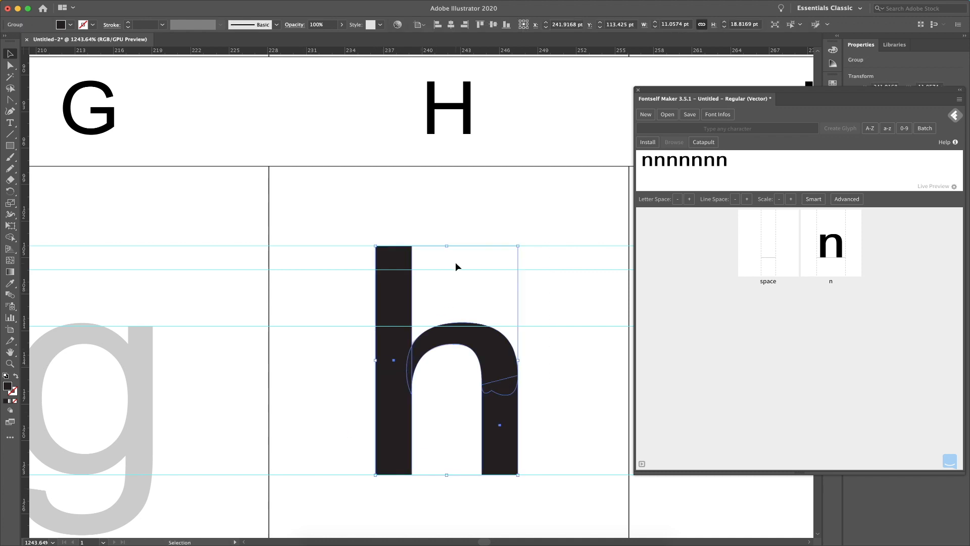
left_click_drag(394, 296, 763, 341)
left_click_drag(511, 364, 754, 403)
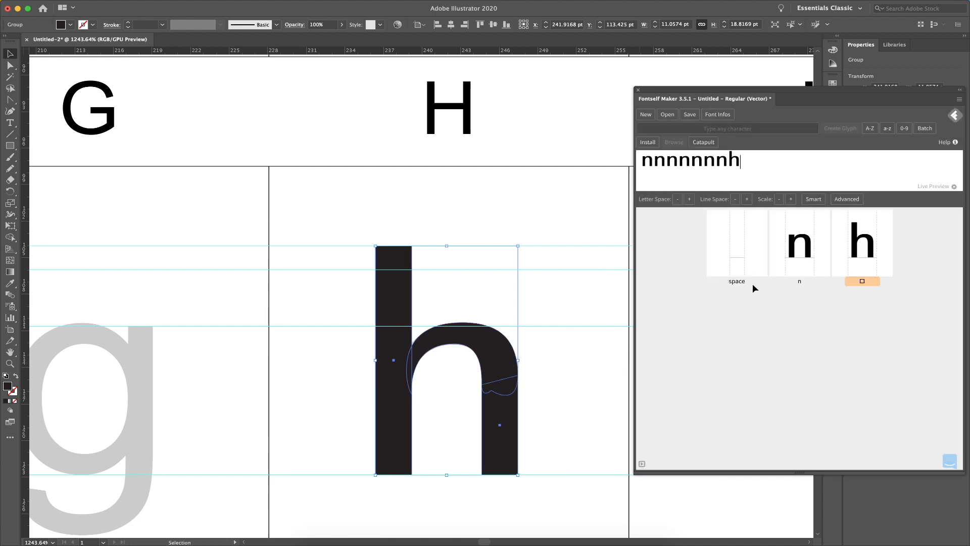
left_click(871, 282)
type("h")
left_click(828, 325)
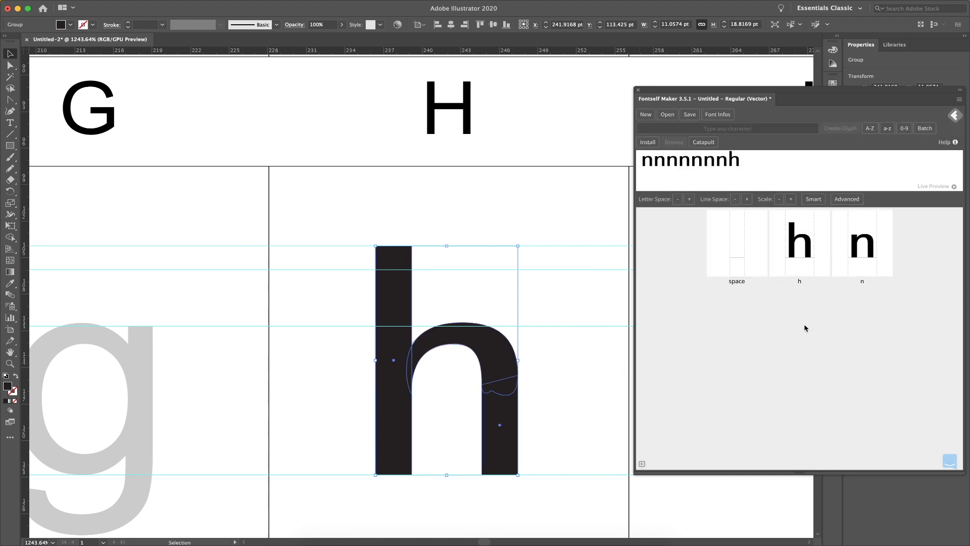
Duplicate the grouped n onto the template's lowercase m, lined up near the m's left stem.
left_click(569, 351)
key("super+minus")
key("super+minus")
key("super+minus")
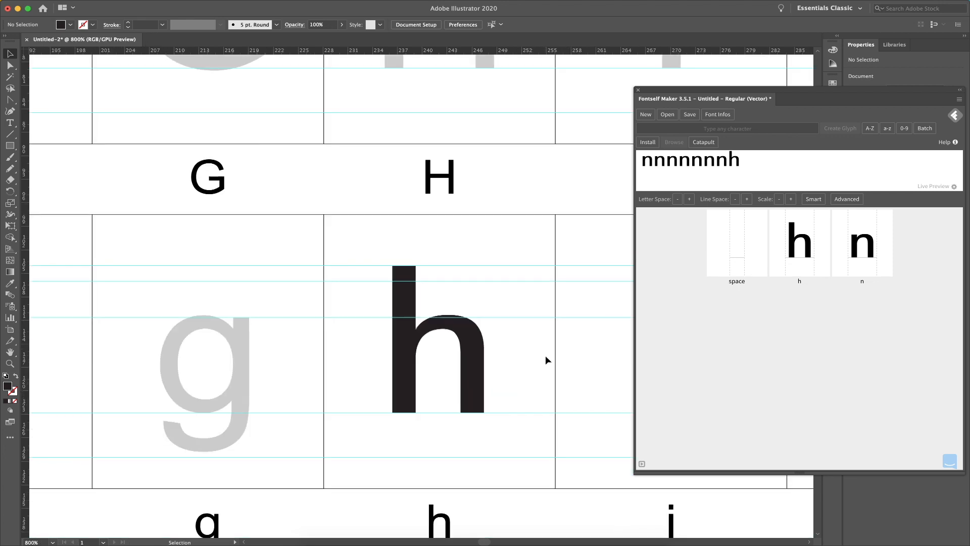
left_click_drag(514, 301, 147, 298)
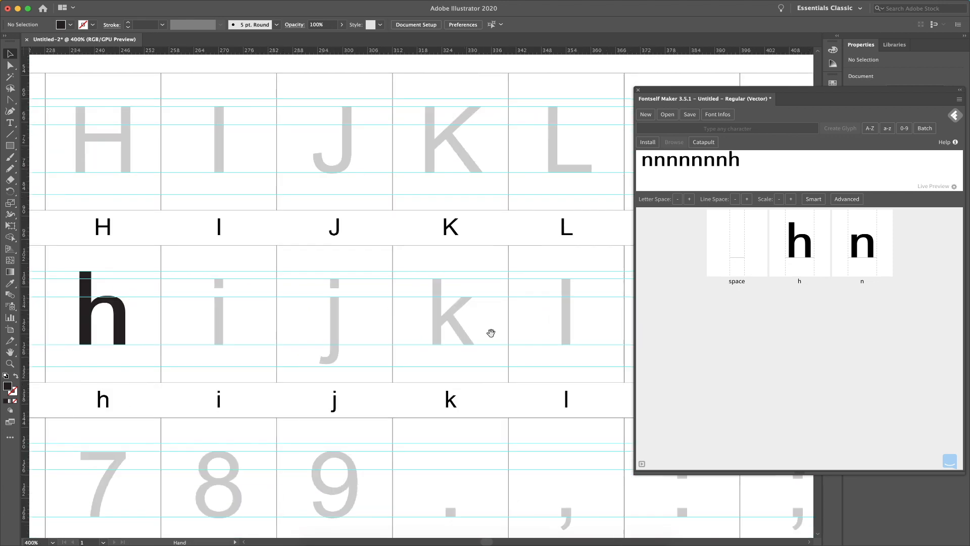
left_click_drag(490, 329, 309, 341)
left_click_drag(570, 295, 377, 308)
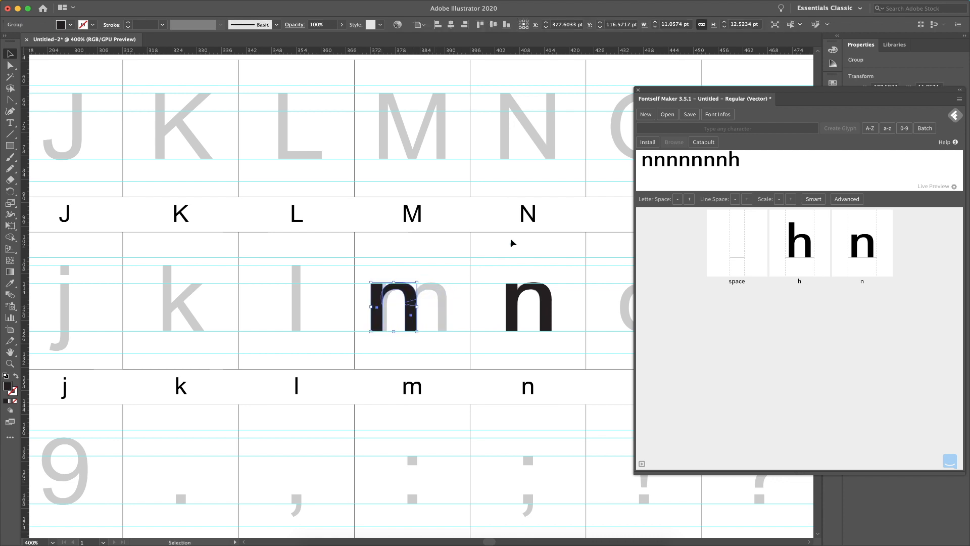
Inside the copied group, duplicate the arch and right stem rightward and align the copy with the existing right stem to form an m.
key("z")
left_click_drag(504, 241, 295, 373)
key("v")
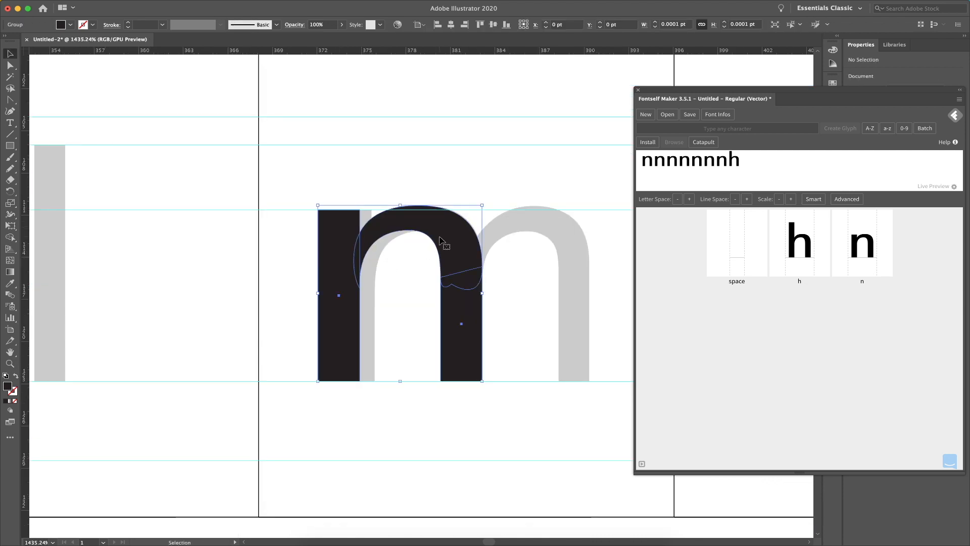
double_click(461, 279)
left_click(467, 256)
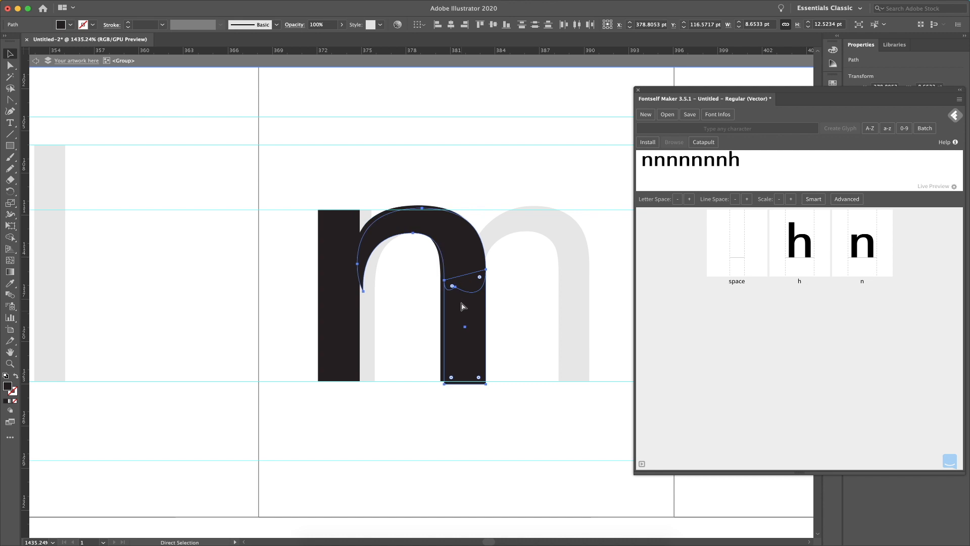
key("shift+m")
key("v")
left_click_drag(454, 246, 577, 246)
left_click_drag(490, 256, 465, 300)
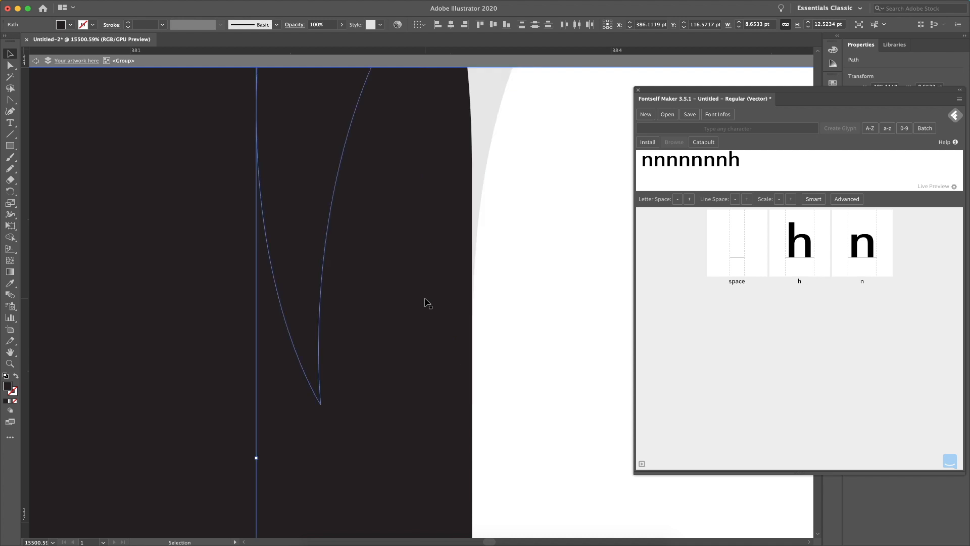
left_click_drag(474, 210, 469, 208)
left_click(559, 213)
Try to import the m's overlapping ungrouped pieces as an Any character (Batch) glyph and delete that glyph.
key("super+0")
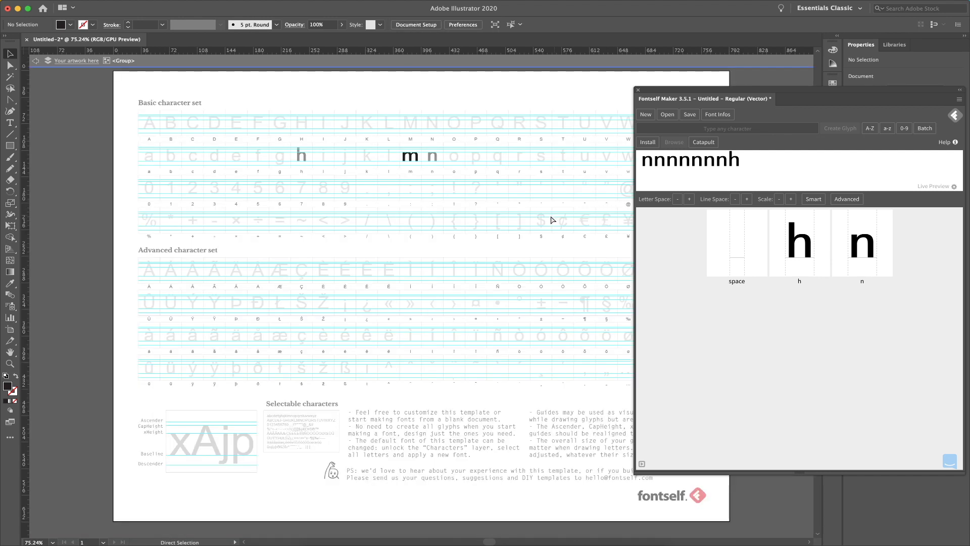
key("z")
left_click_drag(388, 107, 438, 166)
key("v")
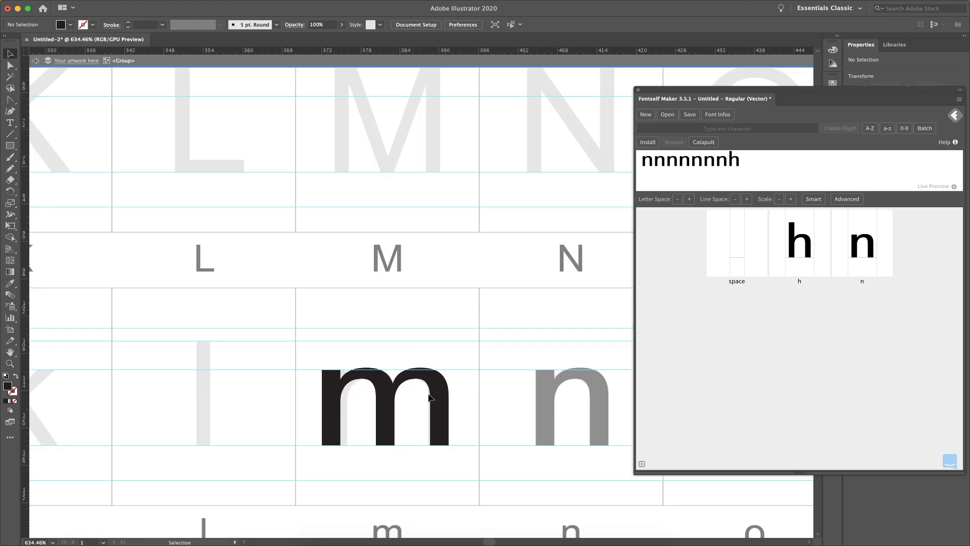
left_click(337, 439)
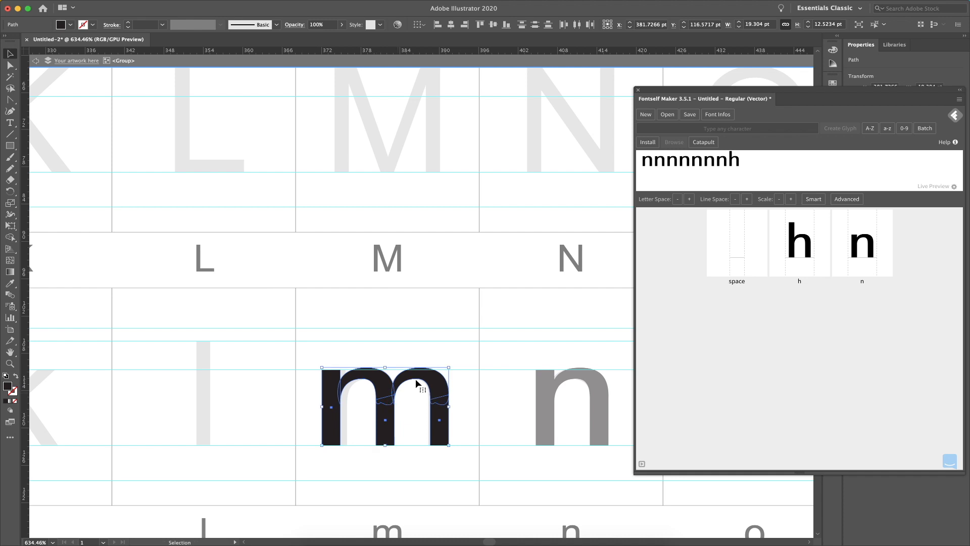
left_click_drag(430, 376, 764, 384)
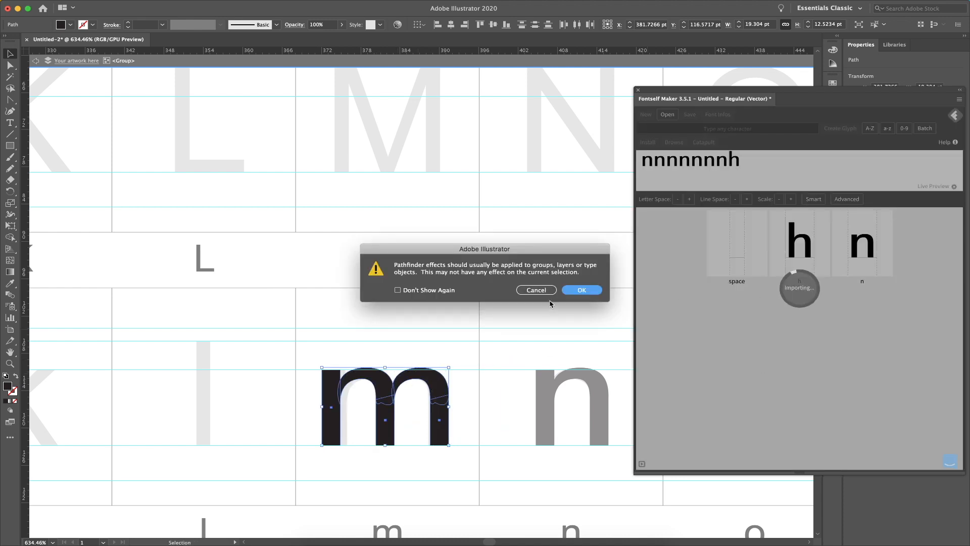
left_click(581, 290)
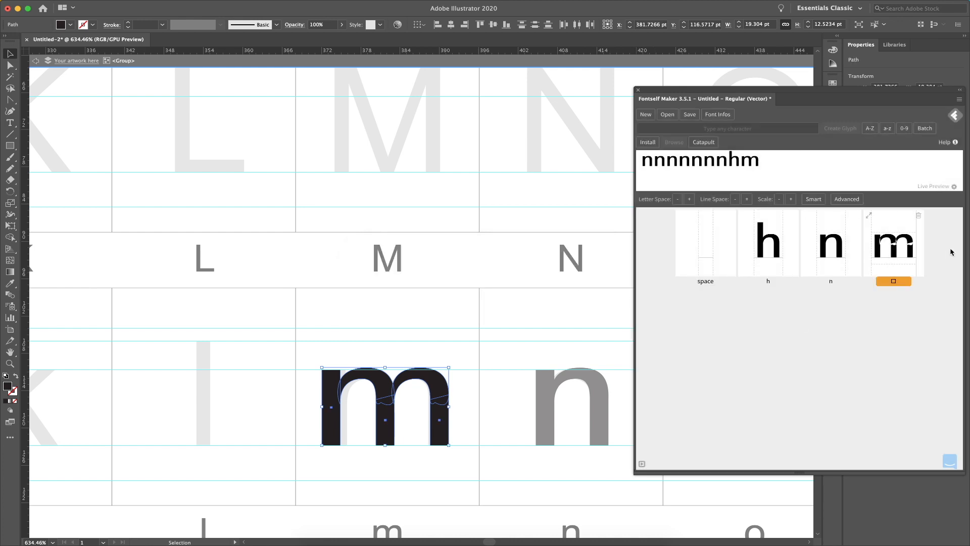
left_click(919, 216)
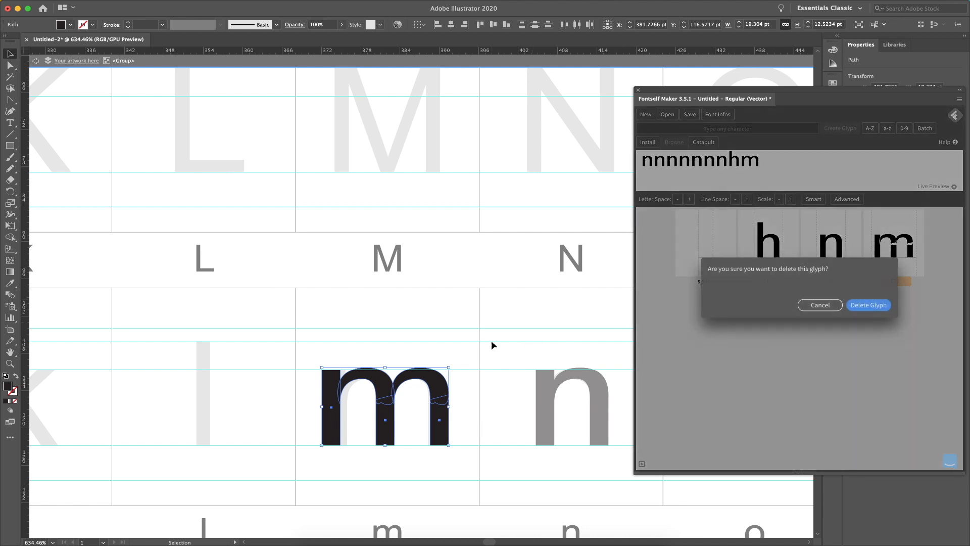
left_click(869, 307)
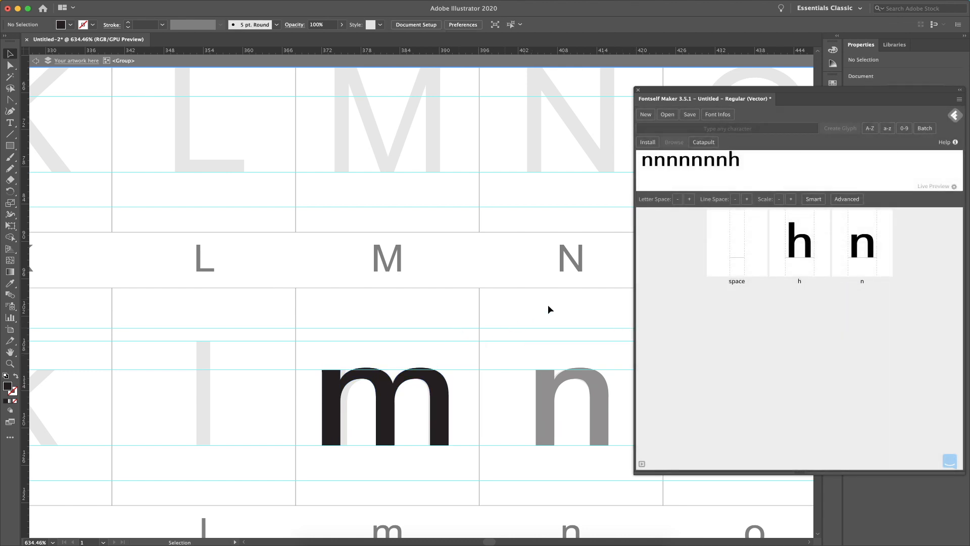
Move the Fontself Maker window clear and merge all the m's pieces into one shape with Pathfinder Unite.
left_click_drag(774, 95, 811, 435)
left_click_drag(438, 321, 315, 488)
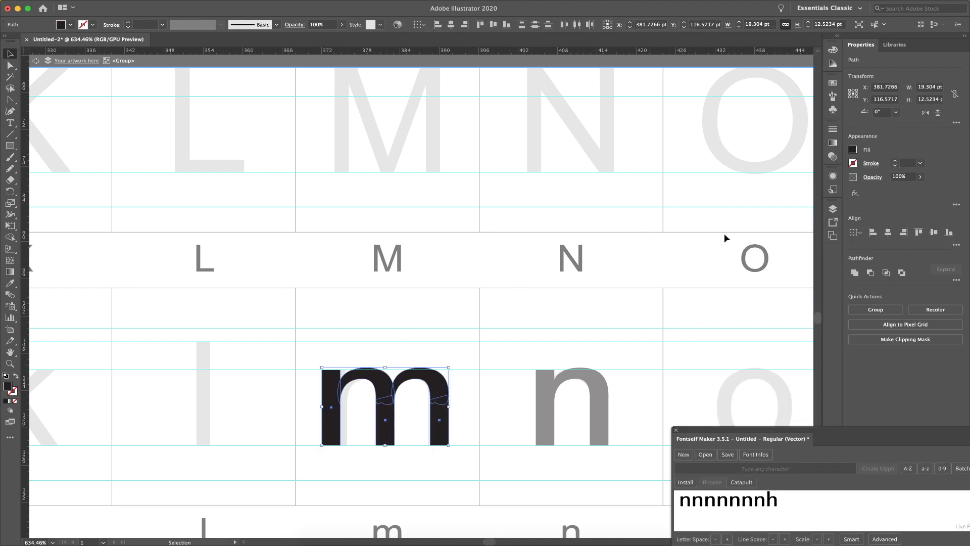
left_click(854, 273)
Import the united m shape into Fontself Maker as an Any character (Batch) glyph.
left_click_drag(765, 432, 700, 65)
left_click_drag(432, 384, 829, 276)
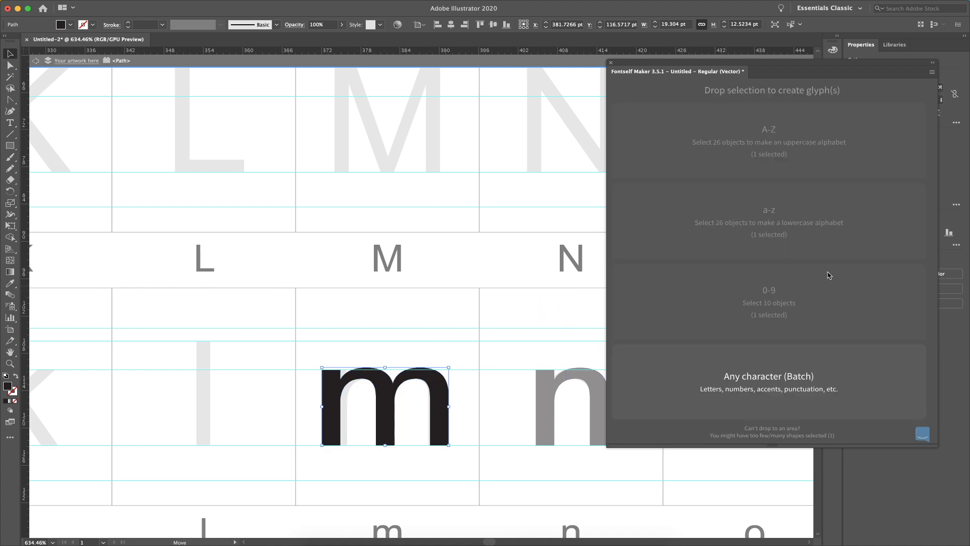
left_click_drag(747, 366, 727, 376)
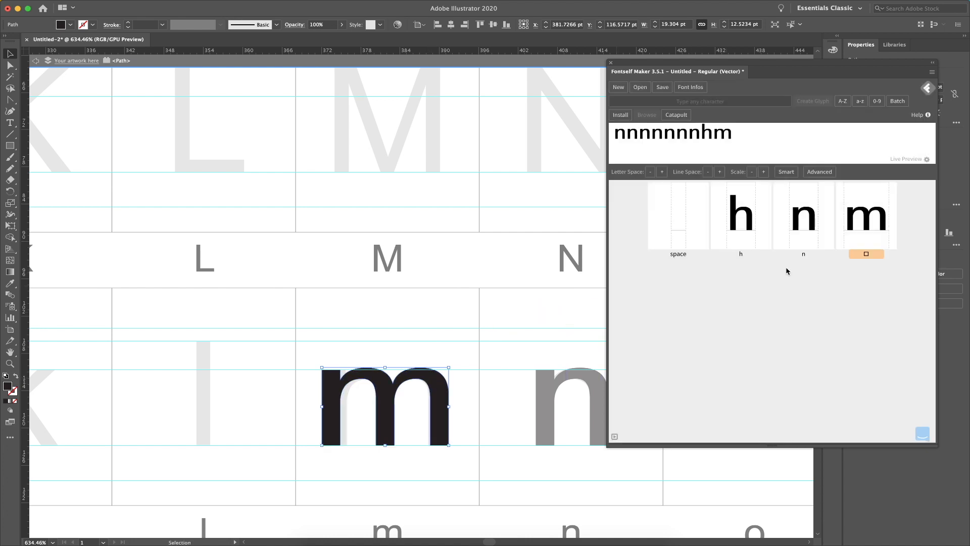
Assign the character m to the newly imported glyph in Fontself Maker.
left_click(863, 254)
type("m")
key("Return")
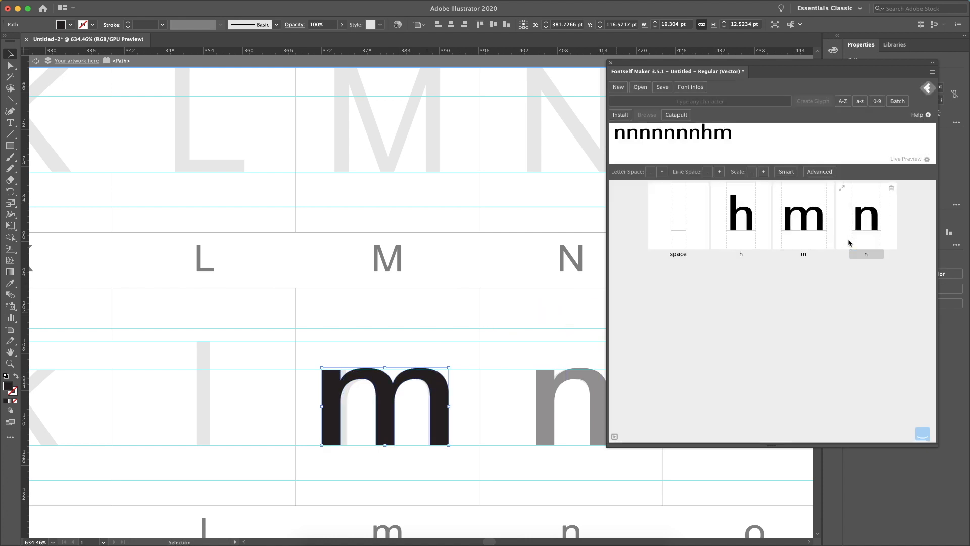
Exit isolation mode and duplicate the finished n group into the template's lowercase u cell.
left_click(397, 255)
key("super+minus")
left_click_drag(465, 280, 192, 236)
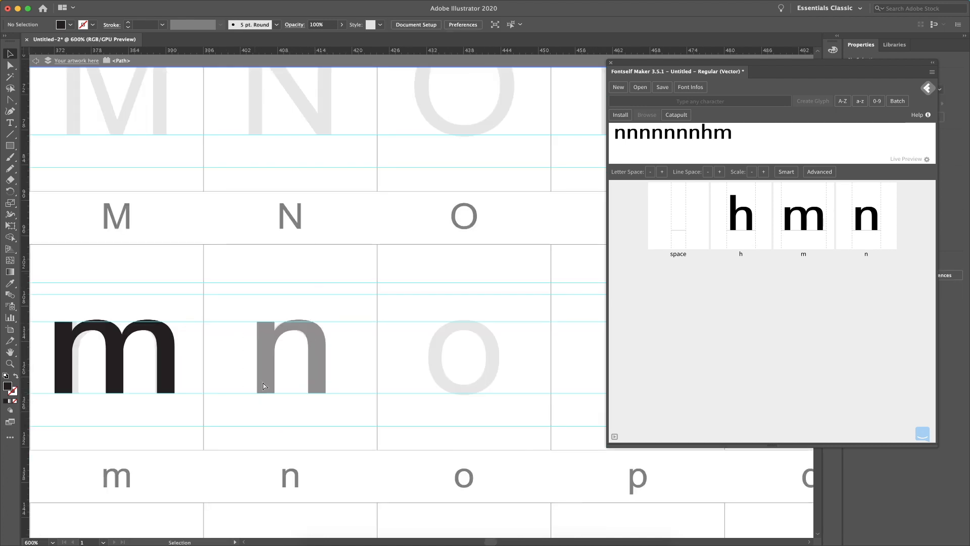
key("super+minus")
key("super+minus")
key("super+minus")
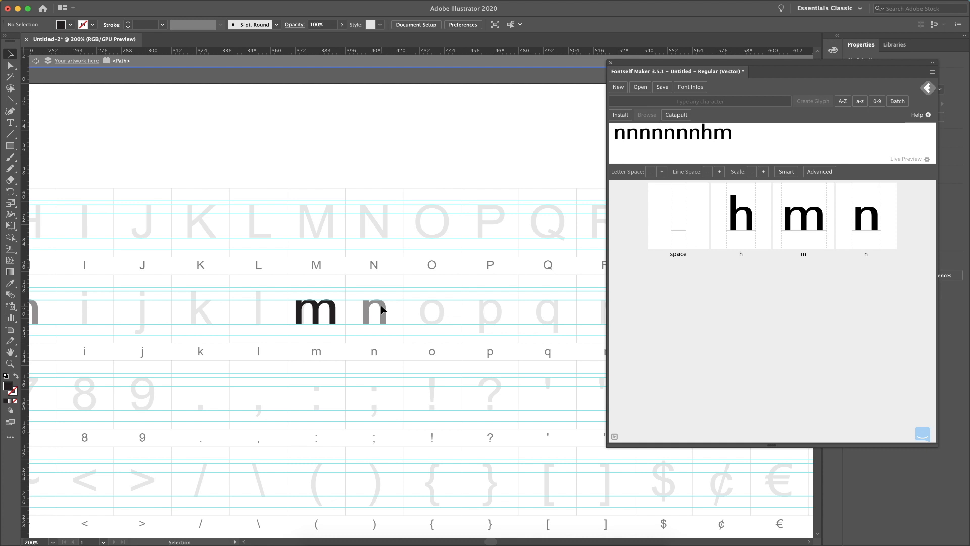
key("Escape")
key("z")
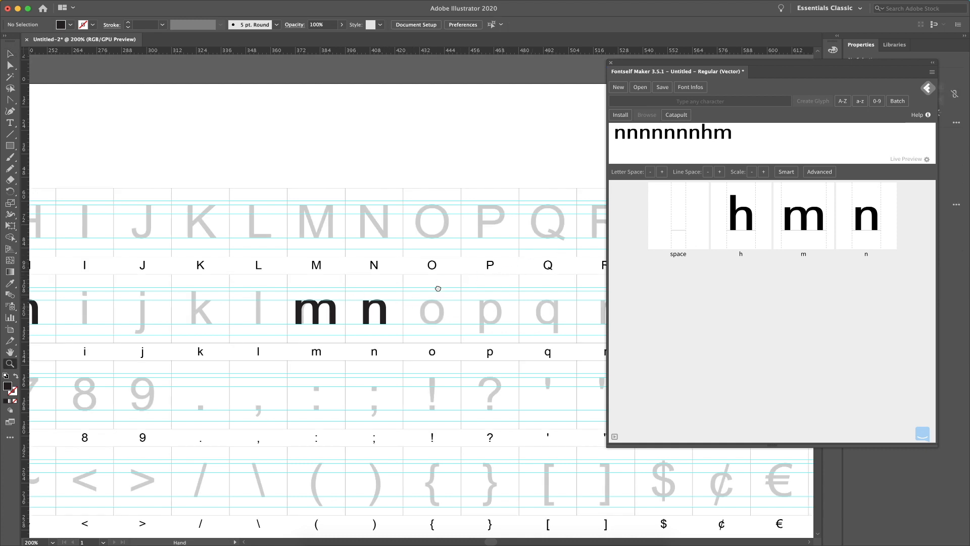
left_click_drag(473, 286, 281, 288)
key("v")
left_click_drag(168, 304, 581, 312)
Rotate the copied n 180 degrees in the u cell to turn it into a u.
key("z")
left_click_drag(602, 269, 532, 326)
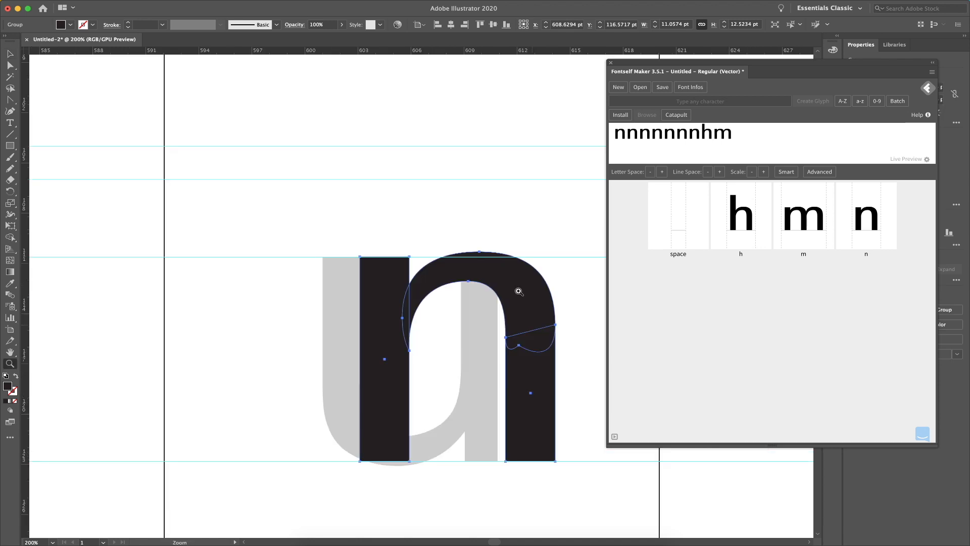
key("e")
left_click_drag(561, 205, 416, 480)
Move the u straight down so the tops of its stems sit exactly on the x-height guide.
key("v")
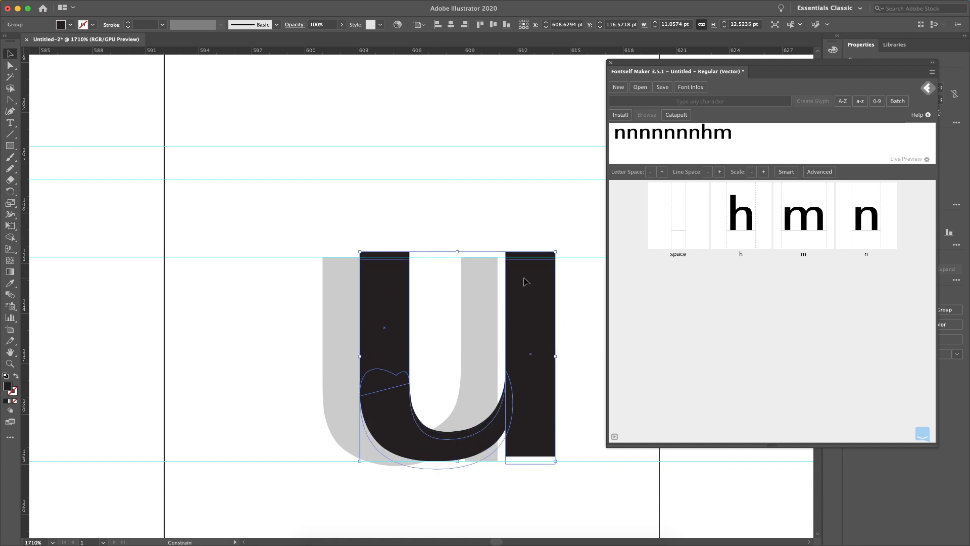
left_click(563, 238)
key("z")
left_click_drag(568, 236, 472, 273)
key("v")
left_click(396, 316)
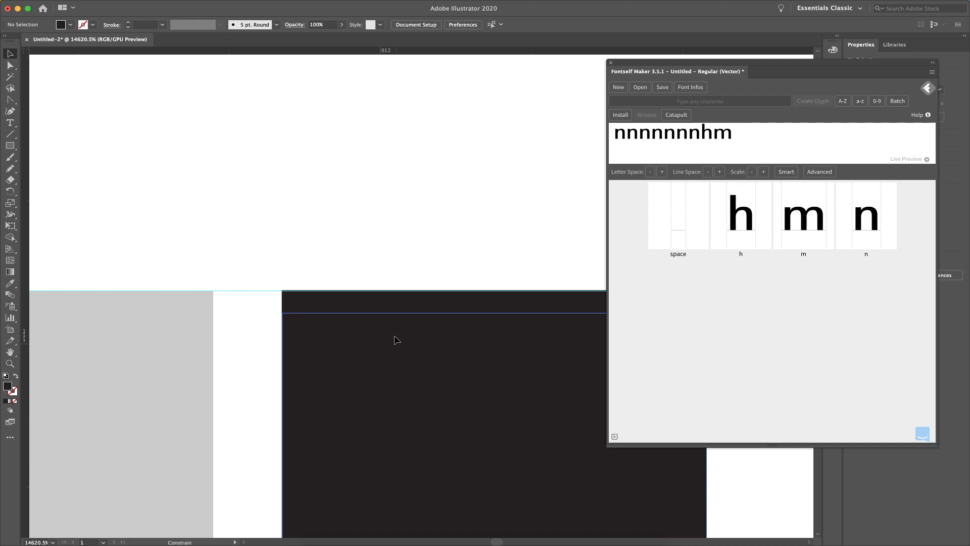
left_click_drag(392, 331, 402, 310)
key("super+0")
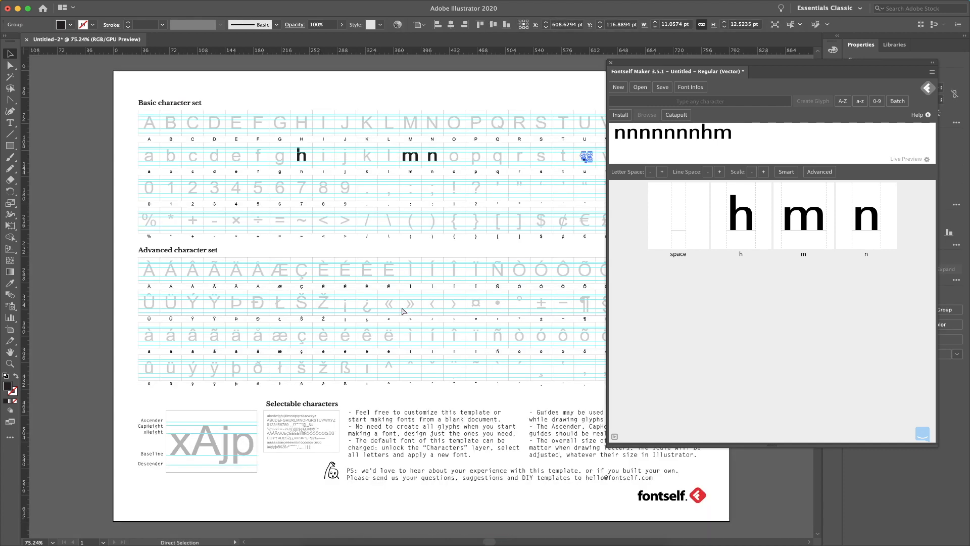
Import the u shape into Fontself Maker as a glyph and assign it the character u.
key("z")
left_click_drag(565, 135, 618, 204)
key("v")
left_click(426, 207)
left_click_drag(405, 208, 782, 380)
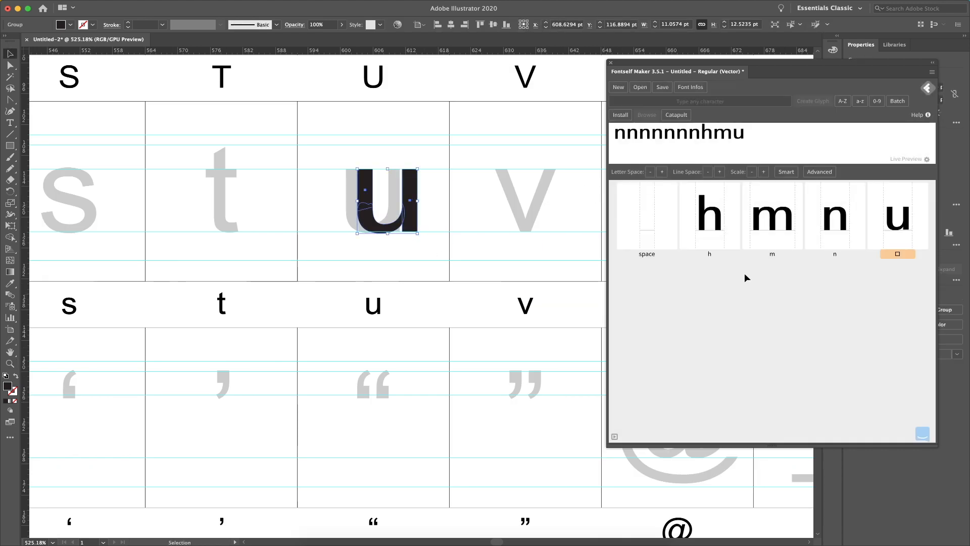
left_click(889, 257)
type("u")
key("Return")
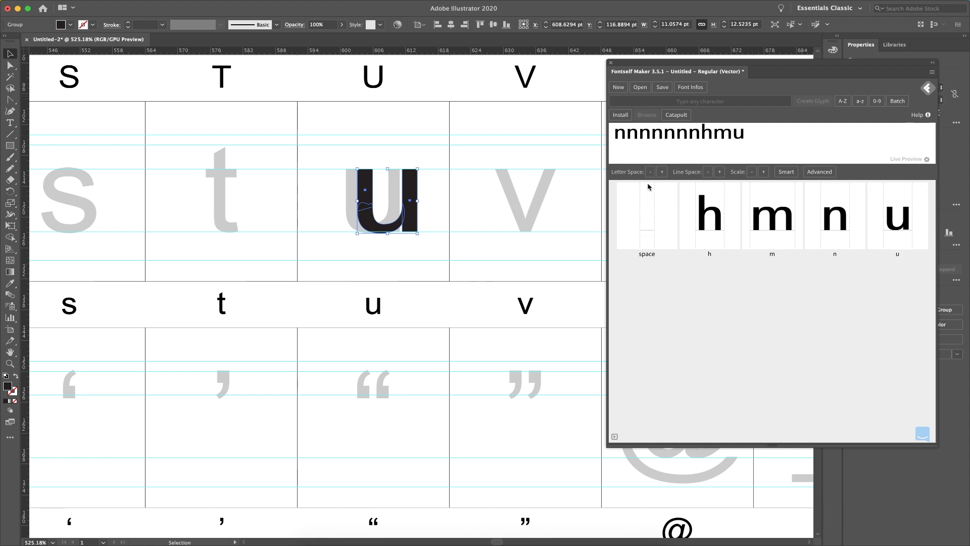
Duplicate the left stem of the n into the template's lowercase i cell.
left_click(421, 299)
key("super+minus")
key("super+minus")
key("super+minus")
left_click_drag(185, 247, 441, 250)
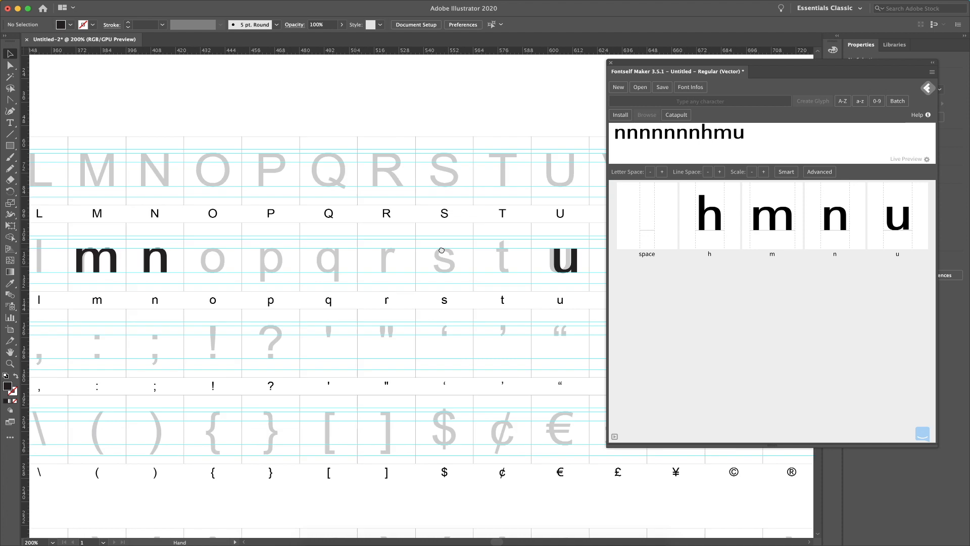
left_click_drag(248, 247, 536, 243)
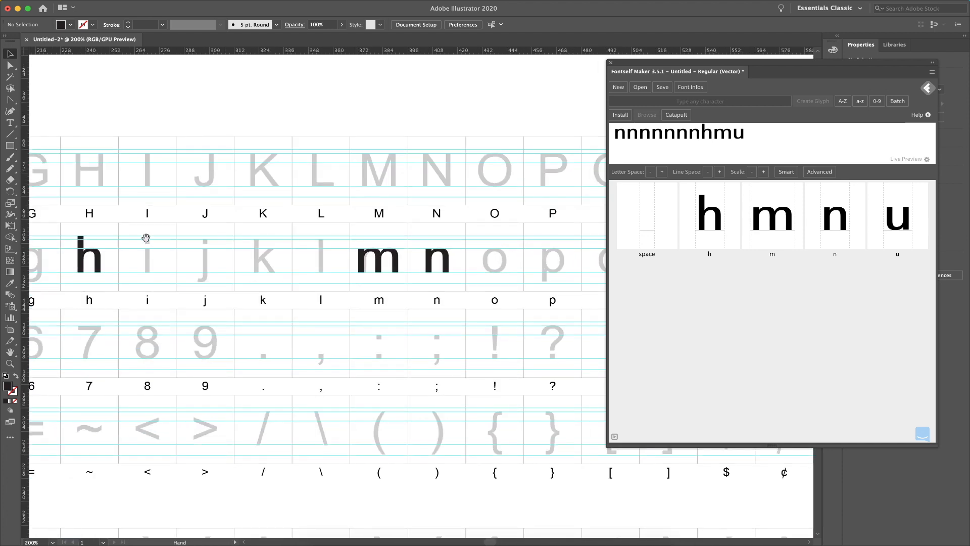
key("z")
left_click_drag(491, 208, 218, 318)
key("v")
double_click(441, 304)
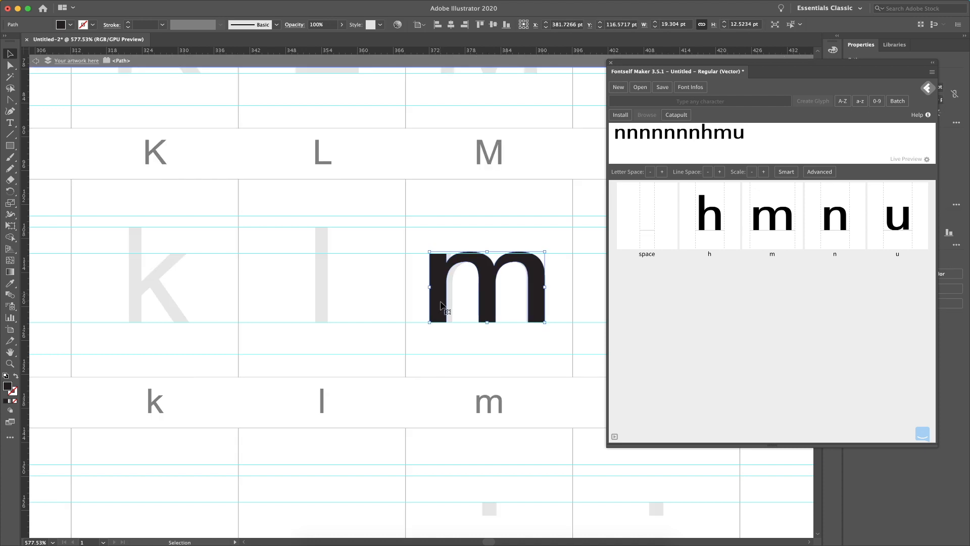
scroll(444, 281, "right", 5)
double_click(440, 281)
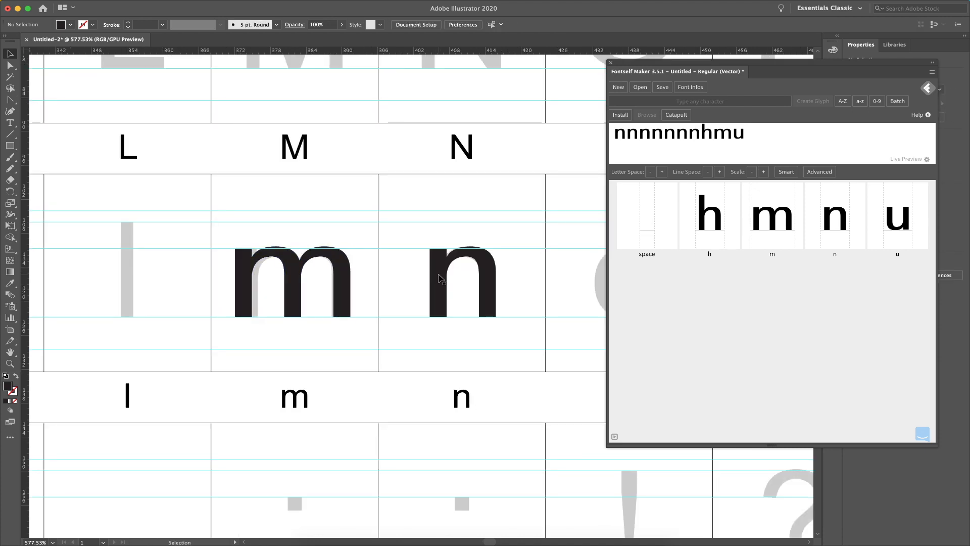
left_click(440, 282)
key("Escape")
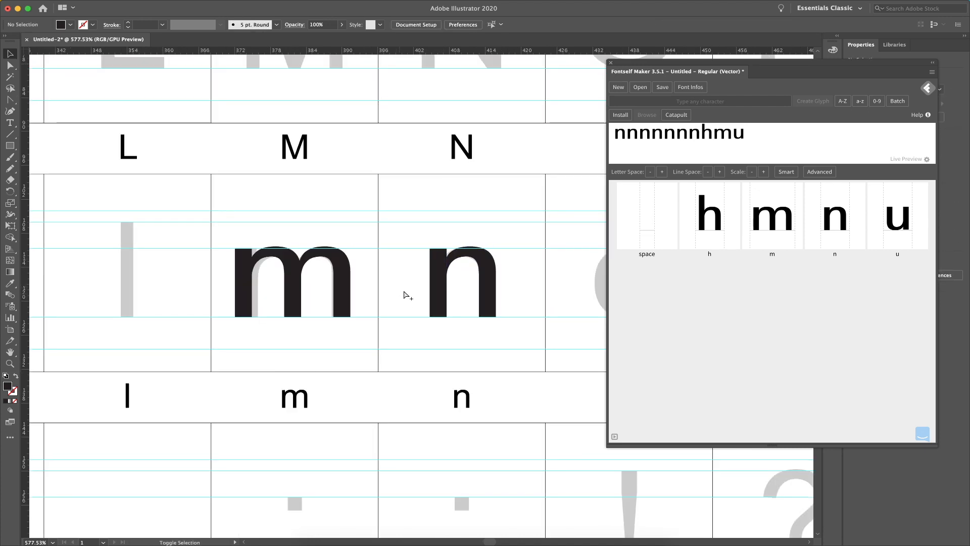
left_click_drag(439, 283, 133, 213)
Add a short block of the same width above the i's stem as its dot, reaching the cap-height guide.
key("z")
key("v")
left_click_drag(348, 499, 339, 298)
left_click(456, 292)
Import the i's stem and dot together into Fontself Maker and assign the glyph the character i.
key("super+minus")
key("super+minus")
key("super+minus")
key("super+minus")
key("super+minus")
key("super+minus")
key("super+minus")
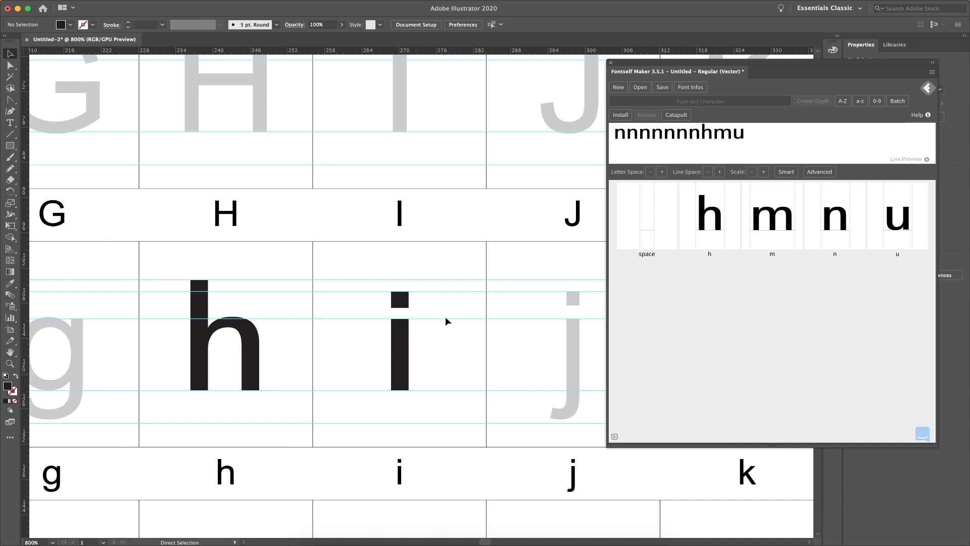
left_click_drag(380, 349, 706, 392)
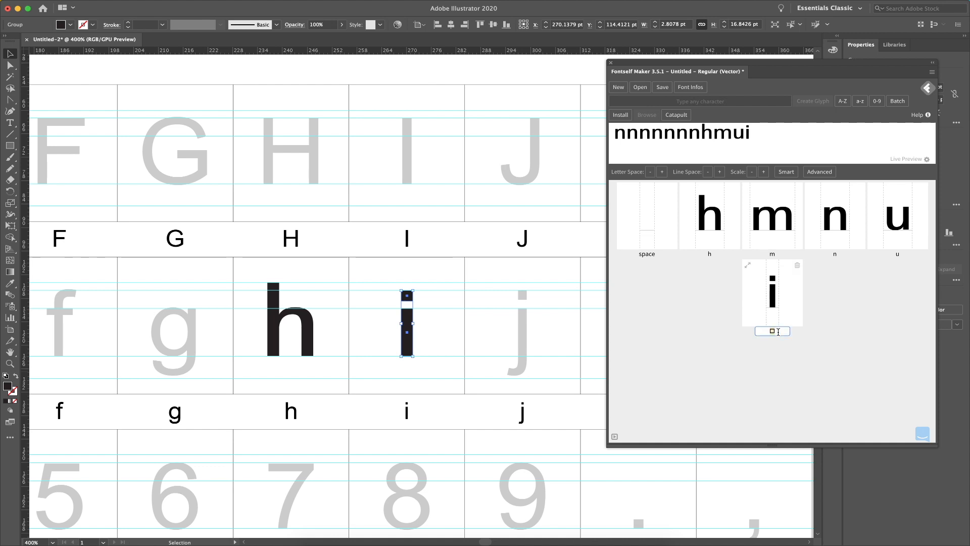
left_click(376, 328)
Duplicate the finished i and move the copy into the template's lowercase l cell.
left_click_drag(419, 329, 551, 330)
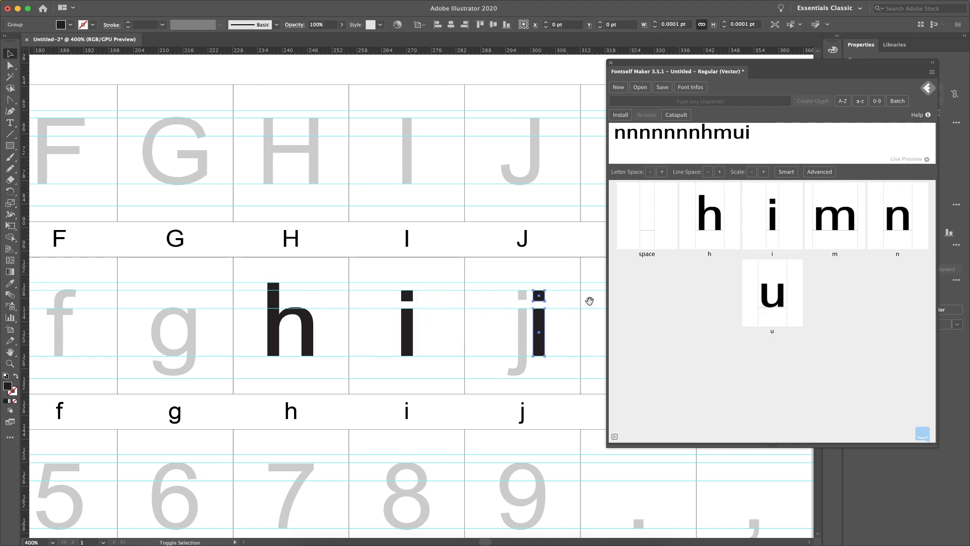
scroll(556, 323, "right", 5)
left_click_drag(271, 332, 486, 343)
Turn the copied i into an l by deleting its dot and extending the stem up to the ascender guide.
key("z")
left_click_drag(517, 254, 434, 337)
key("v")
key("a")
left_click_drag(548, 234, 392, 360)
key("Delete")
left_click(514, 379)
Import the l stem into Fontself Maker as a glyph and assign it the character l.
left_click_drag(511, 374, 718, 379)
key("v")
key("super+shift+a")
left_click(804, 331)
type("l")
key("Return")
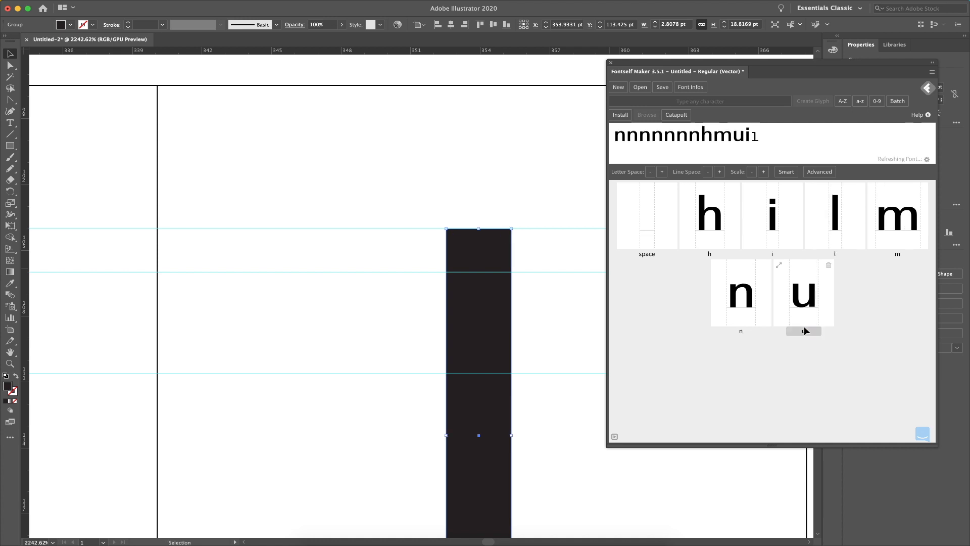
Draw a black circle about 13 pt in diameter over the template's lowercase o with the Ellipse tool.
left_click(498, 202)
scroll(498, 202, "down", 10)
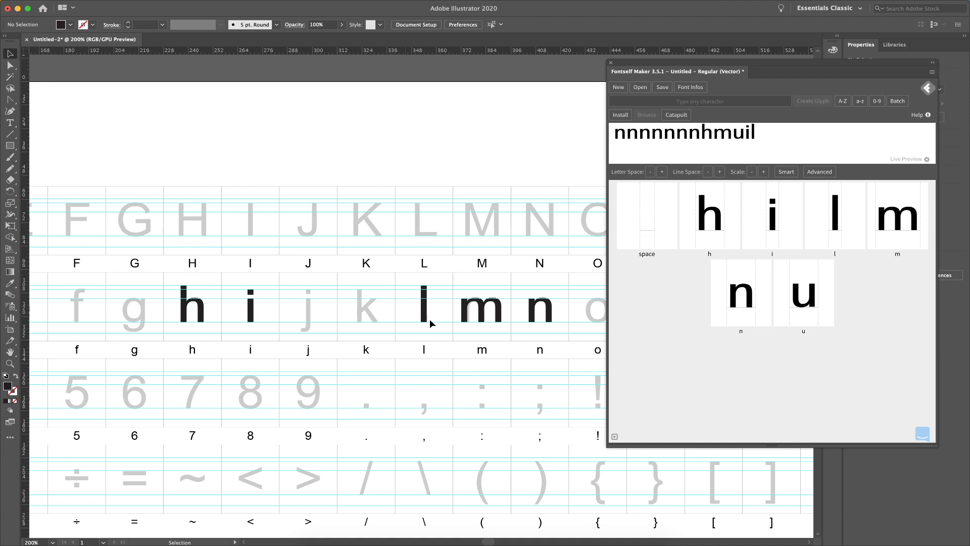
left_click_drag(515, 310, 322, 300)
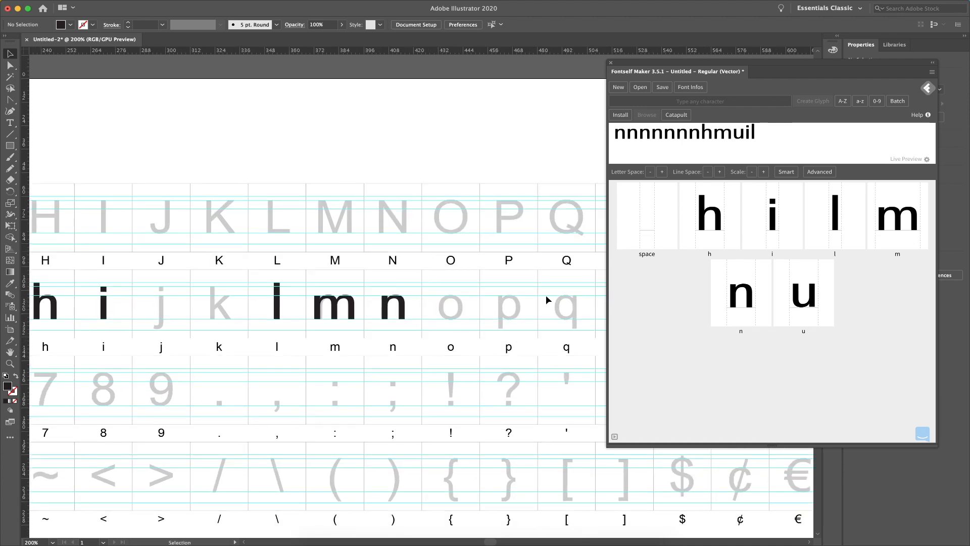
key("z")
left_click_drag(514, 265, 403, 337)
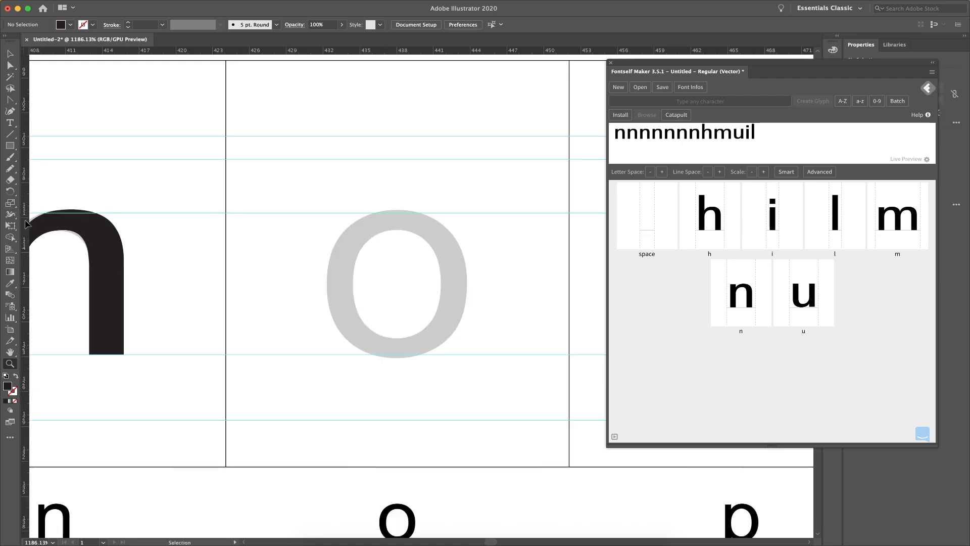
key("l")
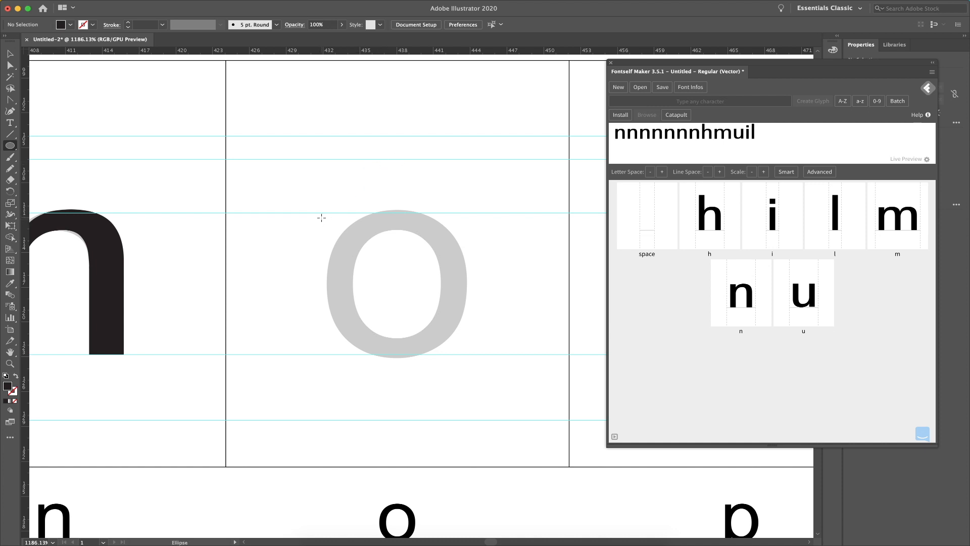
left_click_drag(330, 213, 479, 341)
key("v")
left_click_drag(482, 213, 486, 209)
Duplicate the n group into the o cell beside the circle as an overshoot reference.
left_click(103, 264)
double_click(102, 261)
left_click(95, 239)
double_click(142, 209)
left_click_drag(93, 230, 382, 241)
Resize the circle to about 12.84 pt so its top matches the n's arch, and remove the n reference copy.
key("z")
left_click_drag(464, 171, 282, 278)
key("v")
left_click(551, 248)
left_click_drag(428, 201, 230, 206)
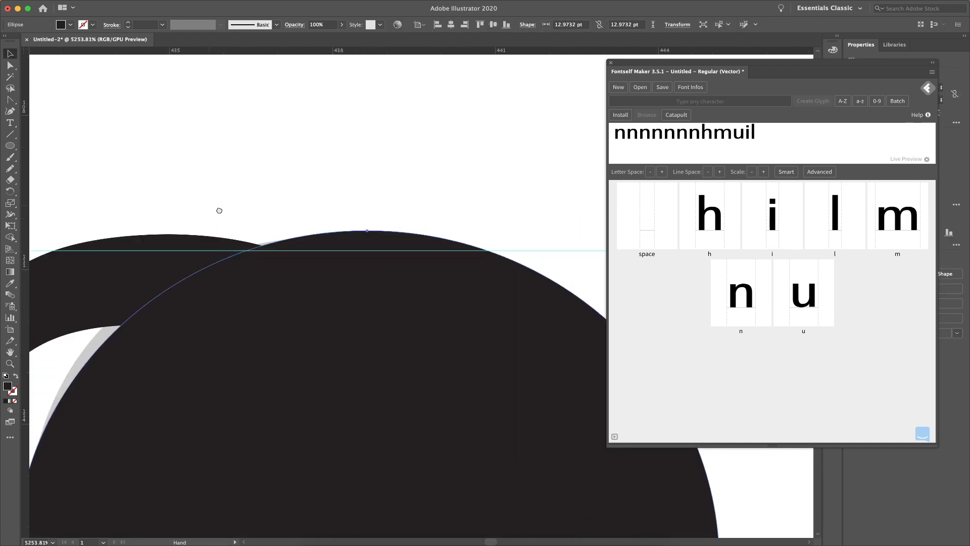
left_click_drag(151, 219, 294, 202)
left_click_drag(158, 204, 188, 210)
left_click(251, 175)
key("super+minus")
key("super+minus")
key("super+minus")
key("super+minus")
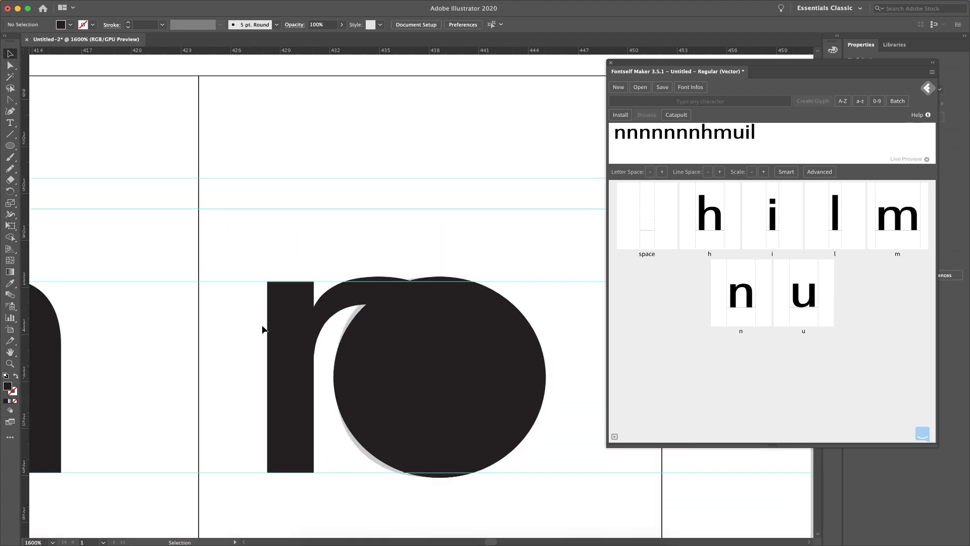
left_click(480, 307)
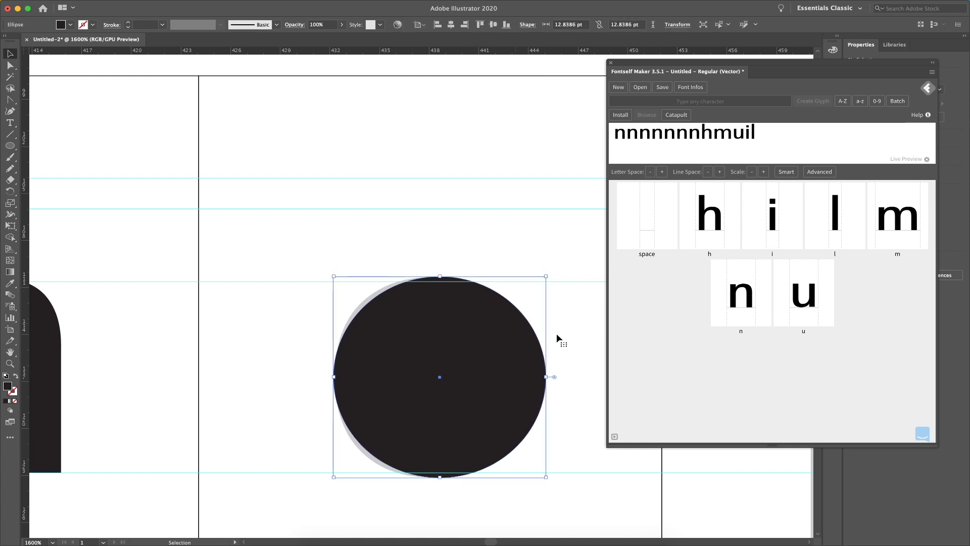
Copy the circle in place and scale the copy around its centre to about 7.87 pt for the o's counter.
key("a")
key("v")
left_click(517, 287)
left_click(466, 347)
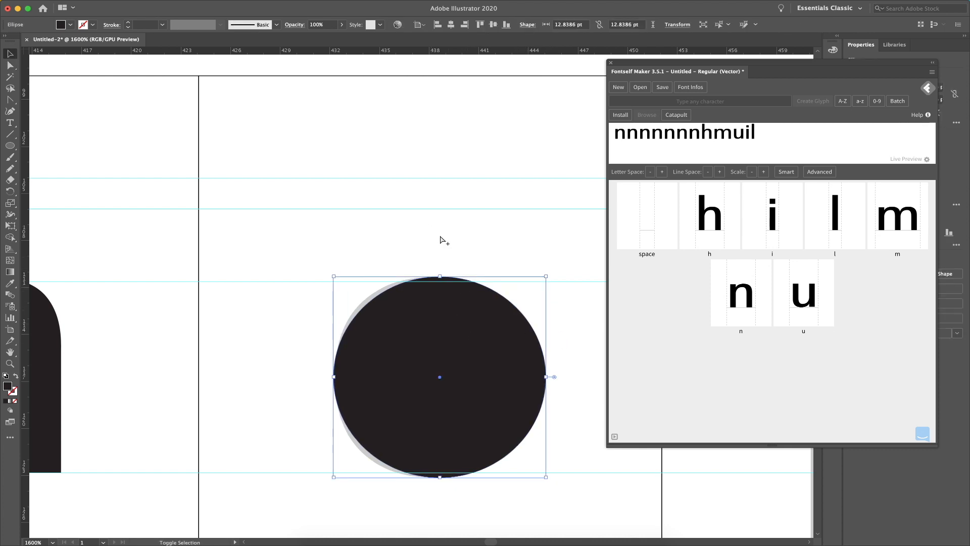
left_click_drag(546, 276, 505, 307)
left_click(517, 258)
Duplicate the n onto the o, switch to Outline view and align the copy's stem with the circle's left edge.
left_click_drag(295, 333, 407, 304)
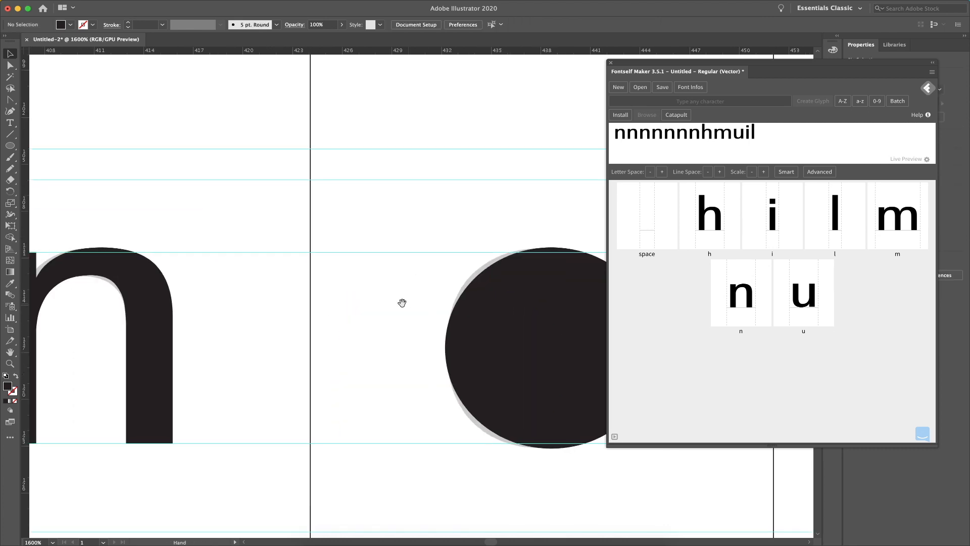
left_click_drag(146, 305, 501, 309)
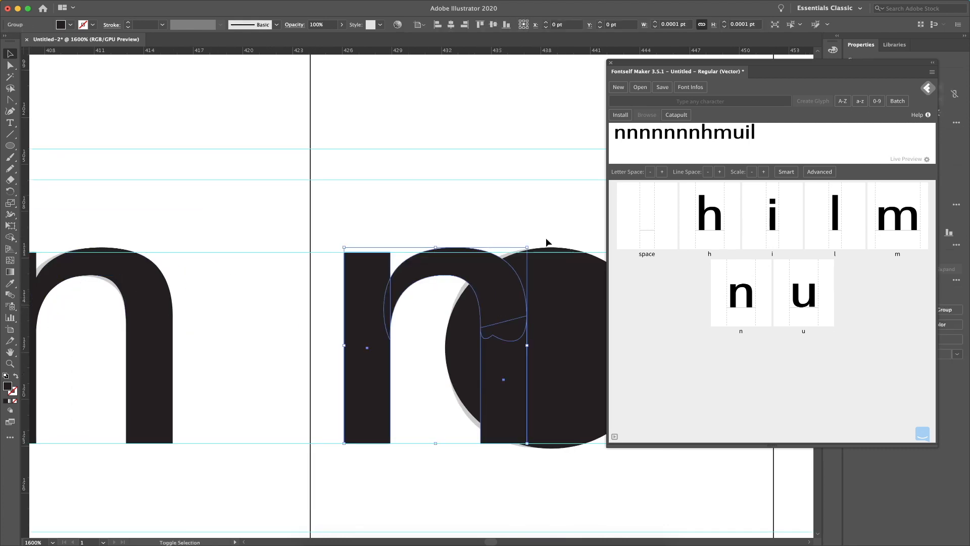
left_click_drag(526, 237, 332, 243)
key("super+y")
left_click_drag(272, 287, 373, 282)
Fit the inner ellipse to the n's stem and arch thickness, about 7.22 pt wide, and remove the n reference copy in Preview mode.
left_click(335, 326)
left_click(293, 353)
left_click_drag(294, 354, 299, 356)
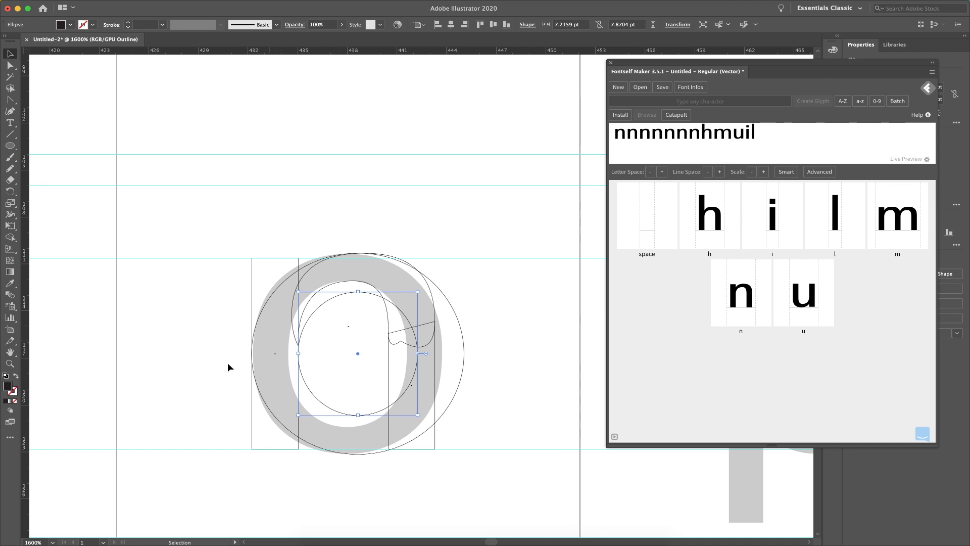
left_click_drag(358, 293, 364, 280)
left_click(495, 278)
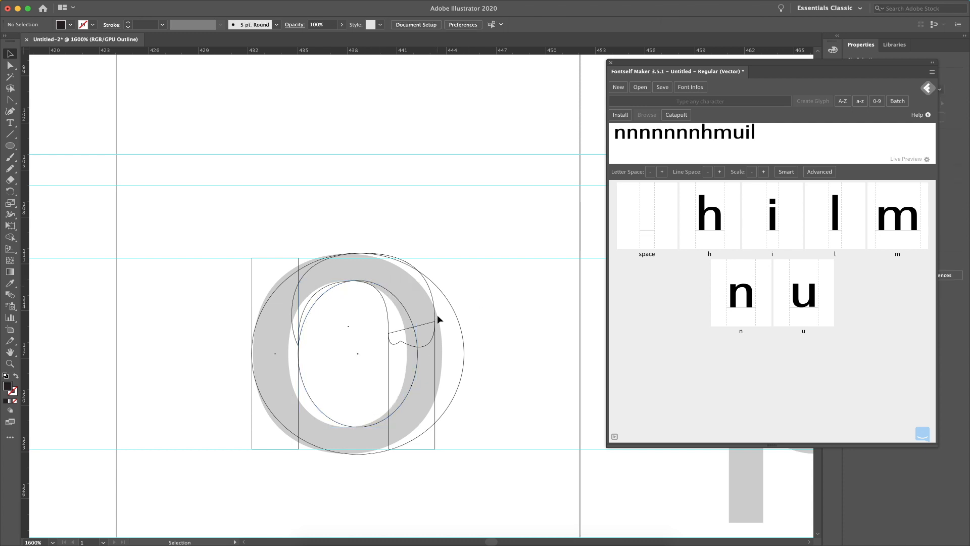
key("a")
key("ctrl+y")
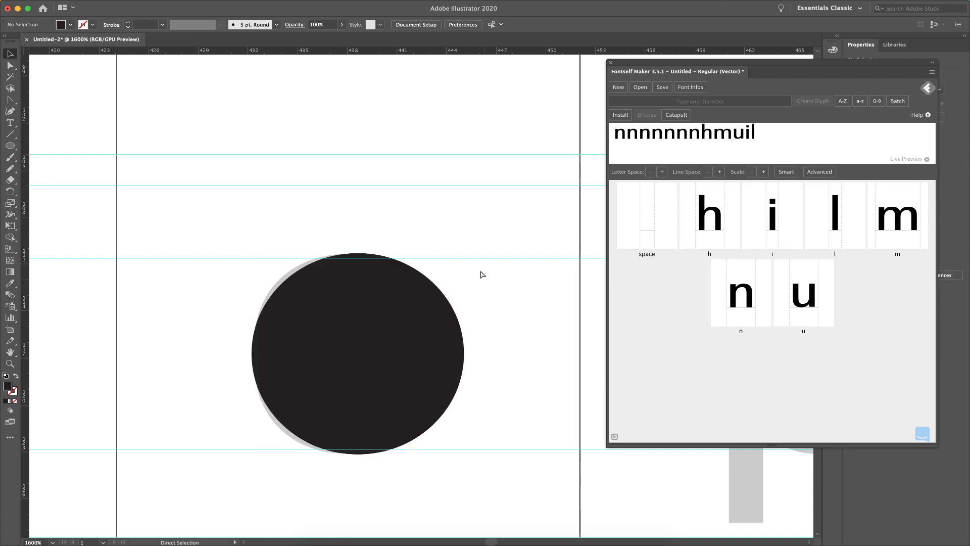
Move the Fontself Maker window clear and cut the inner ellipse out of the circle to form the o.
left_click(394, 259)
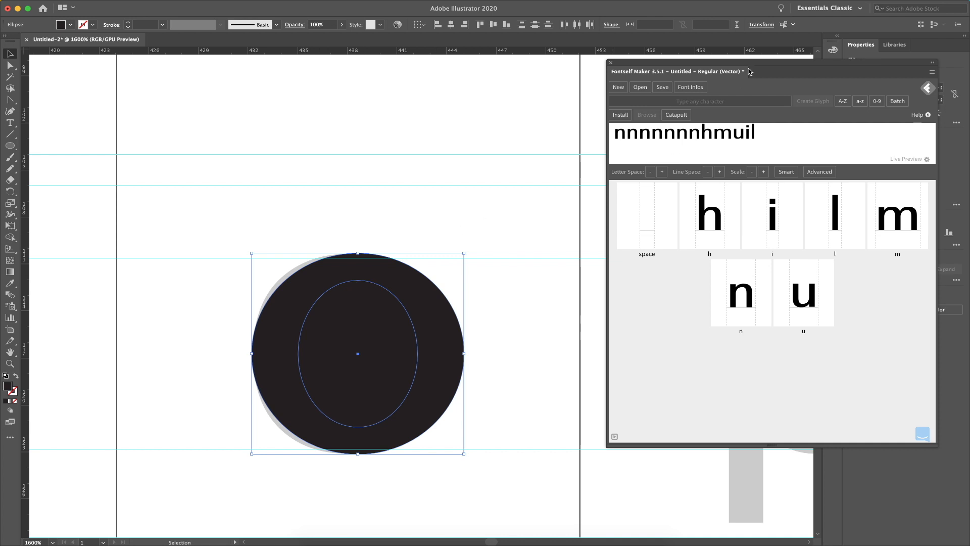
left_click_drag(749, 71, 659, 61)
left_click(869, 272)
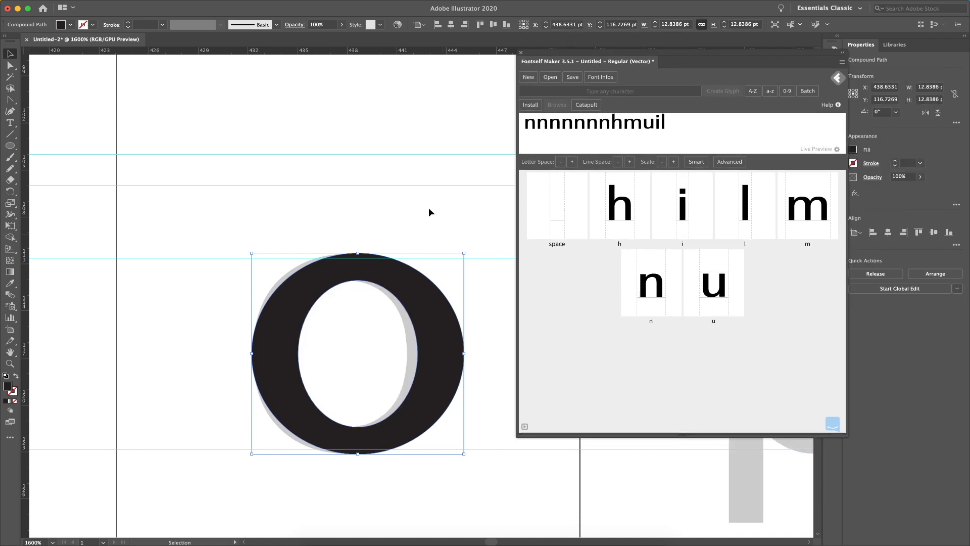
left_click(431, 214)
left_click_drag(371, 308, 356, 285)
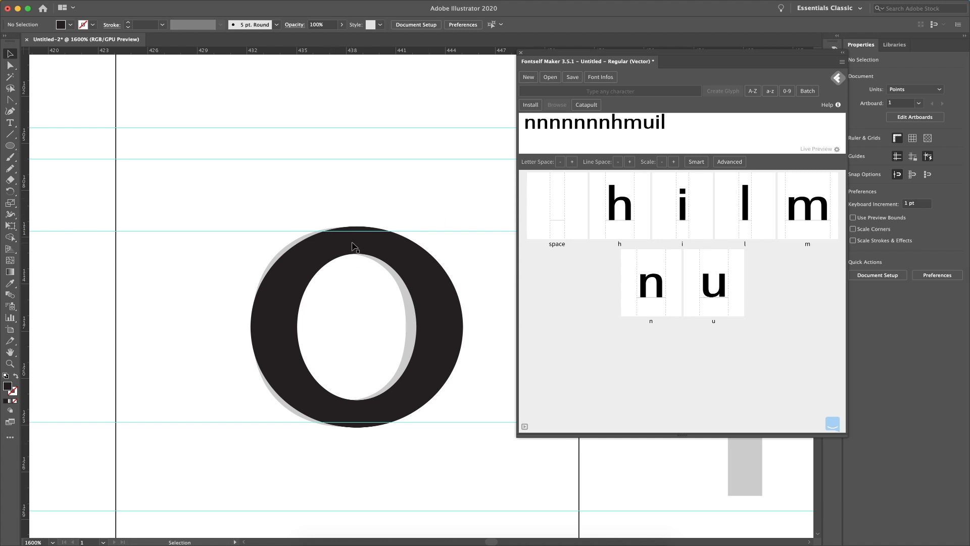
key("a")
left_click(356, 227)
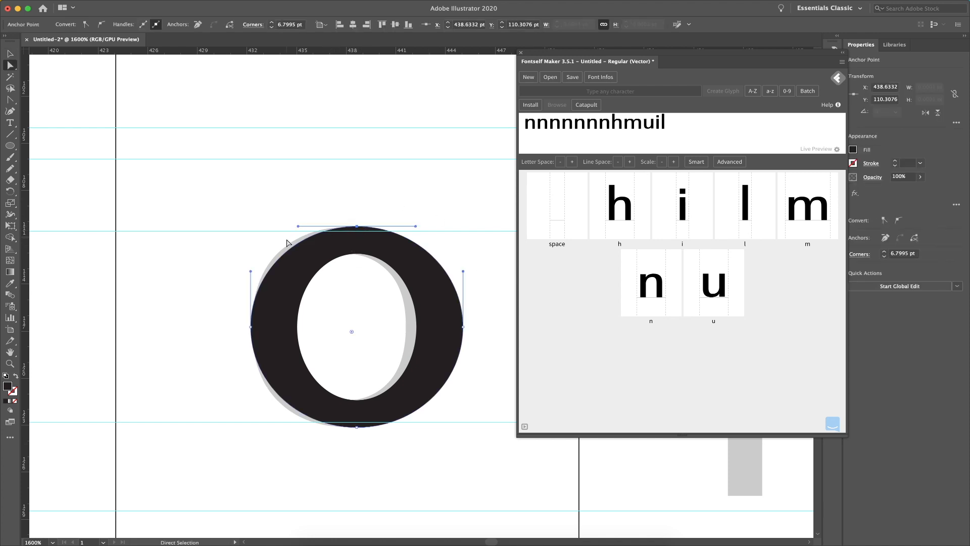
left_click_drag(284, 254, 274, 241)
key("super+z")
left_click(352, 227)
left_click_drag(213, 295, 269, 357)
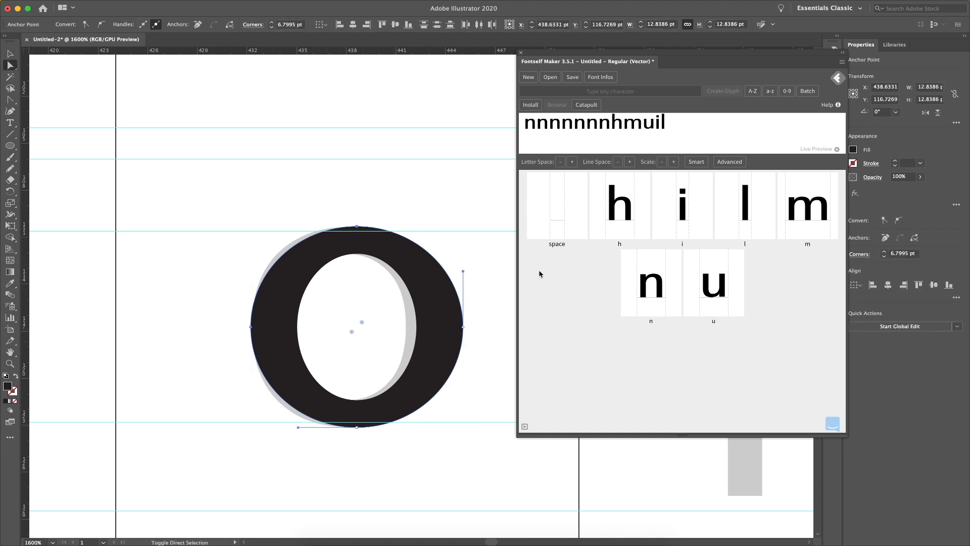
left_click(913, 253)
left_click(885, 256)
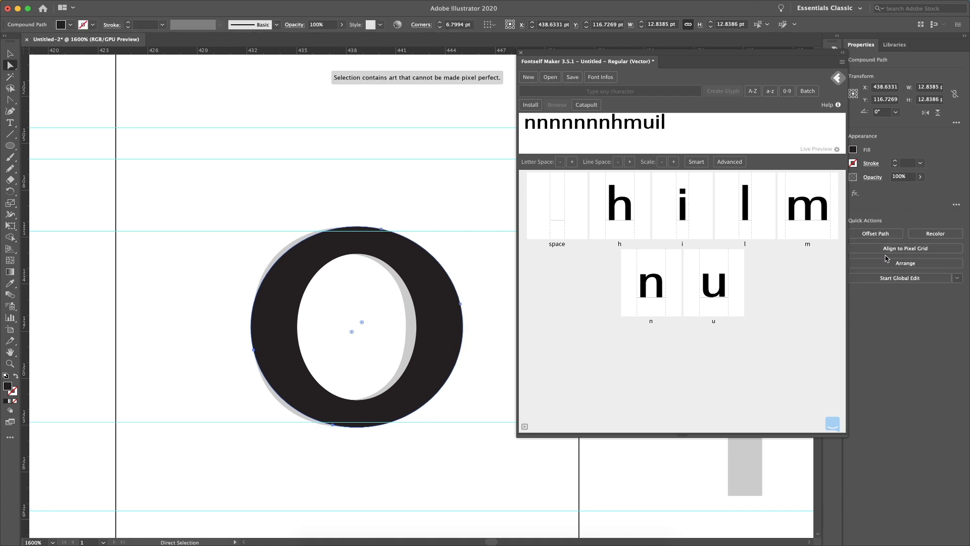
left_click_drag(392, 171, 341, 242)
key("super+z")
left_click_drag(218, 321, 265, 343)
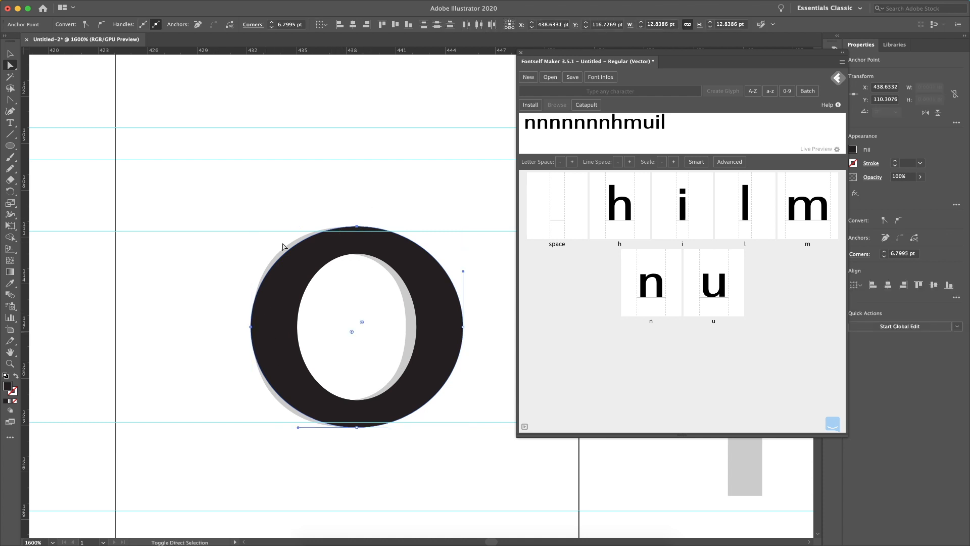
left_click(333, 228)
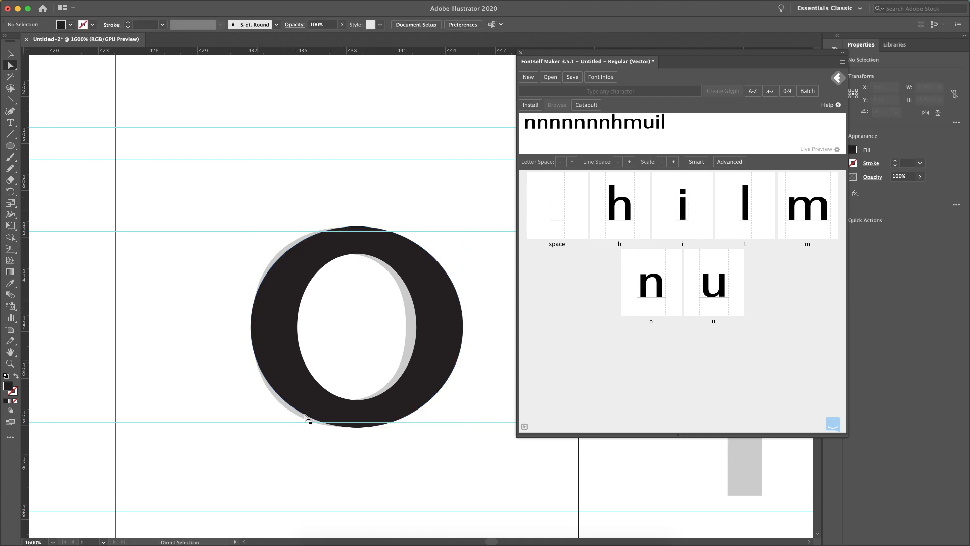
left_click(285, 260)
left_click_drag(287, 226, 283, 225)
key("super+z")
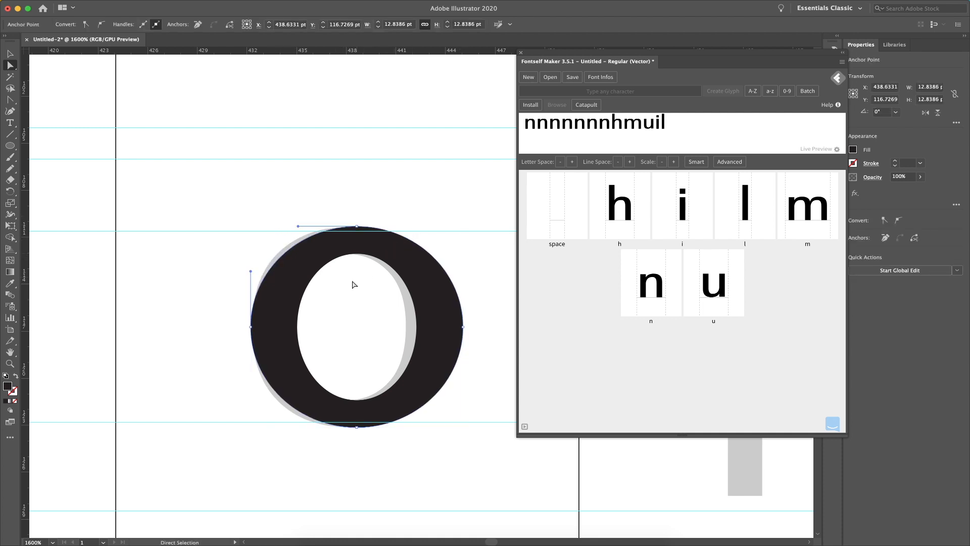
Lengthen the left handle of the outer circle's top anchor horizontally to widen the o's upper-left curve.
left_click(298, 227)
left_click(315, 249)
left_click(357, 226)
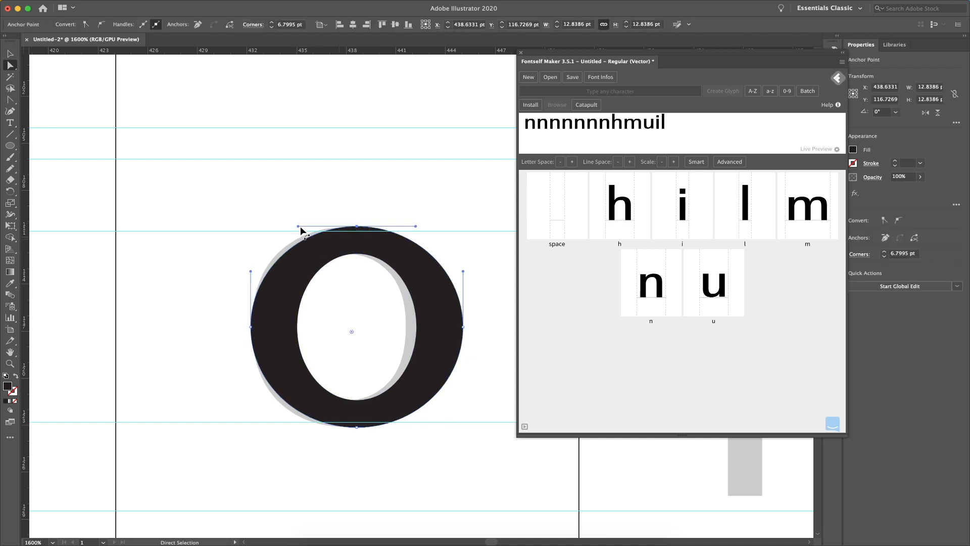
left_click_drag(298, 226, 284, 226)
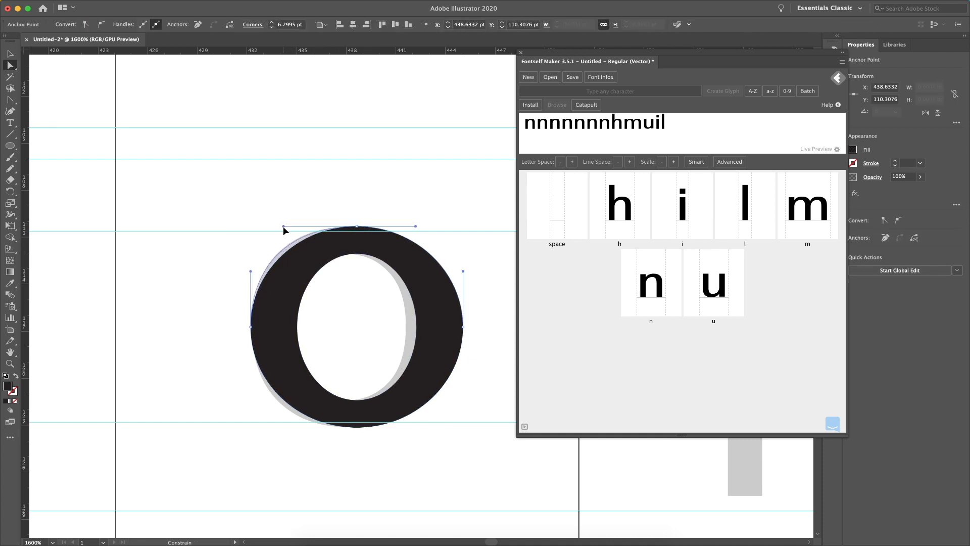
In Outline view, lengthen the left handle of the inner ellipse's top anchor to match the widened outer curve.
key("super+y")
left_click(348, 252)
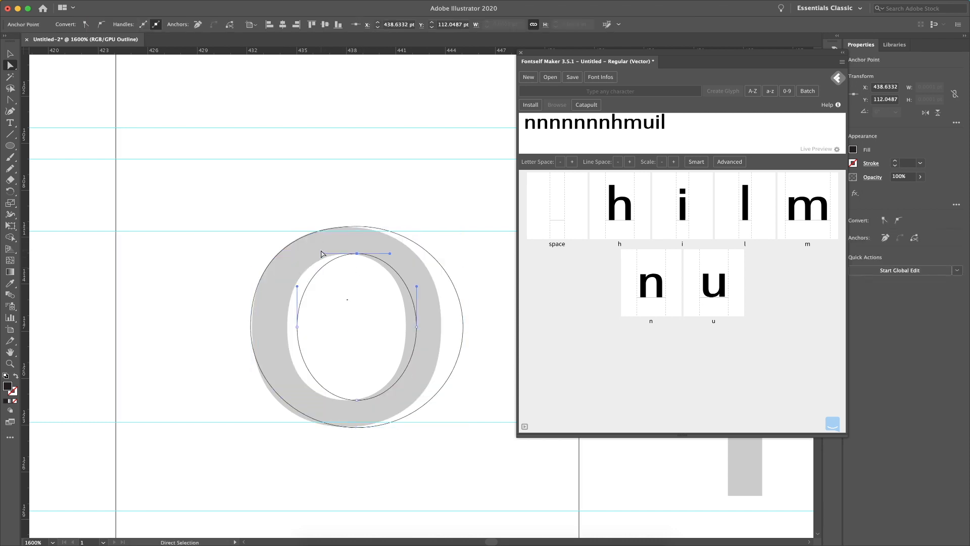
left_click_drag(324, 253, 313, 252)
left_click(351, 307)
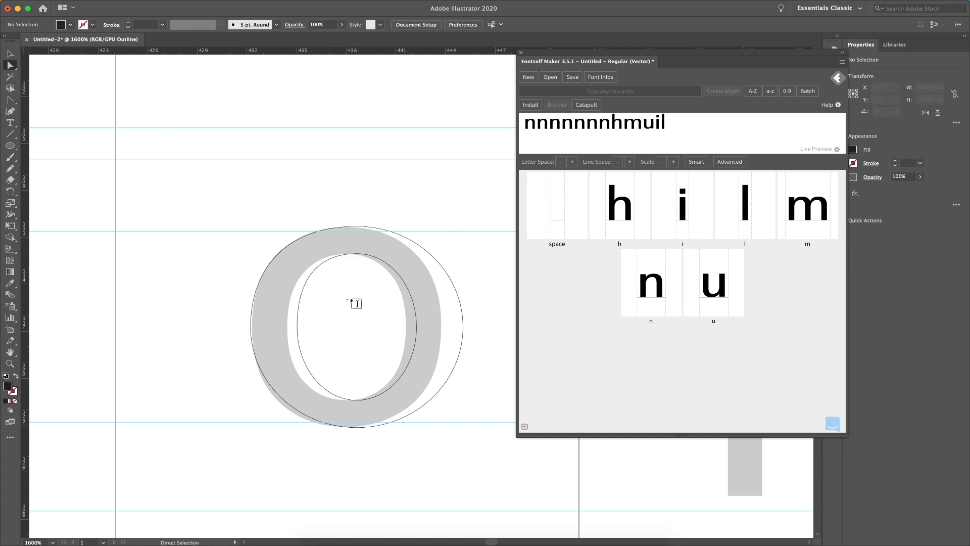
Return to Preview mode and delete the o's right and lower anchors, leaving only the upper-left quarter.
key("t")
key("ctrl+y")
key("v")
left_click(411, 251)
key("a")
left_click_drag(509, 299, 208, 444)
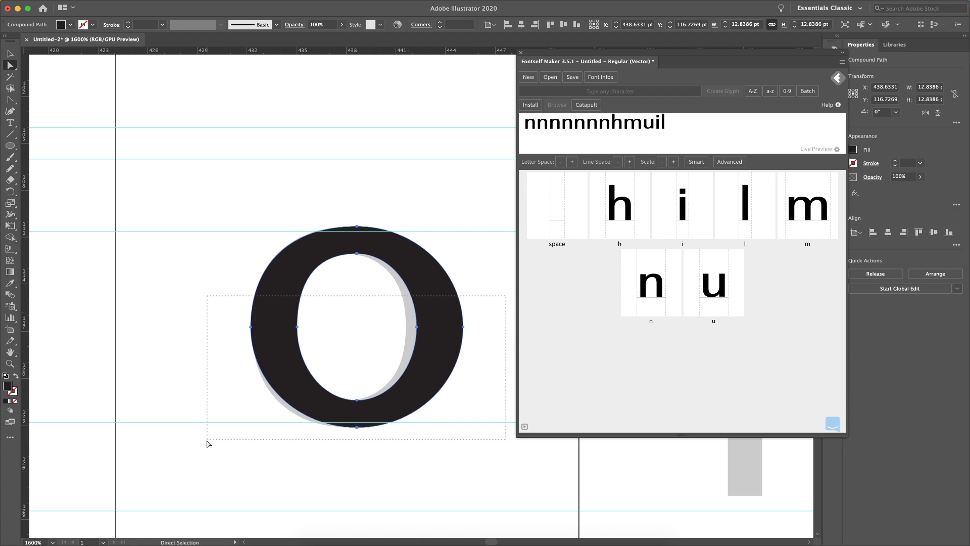
left_click(268, 418)
left_click_drag(364, 462, 495, 309)
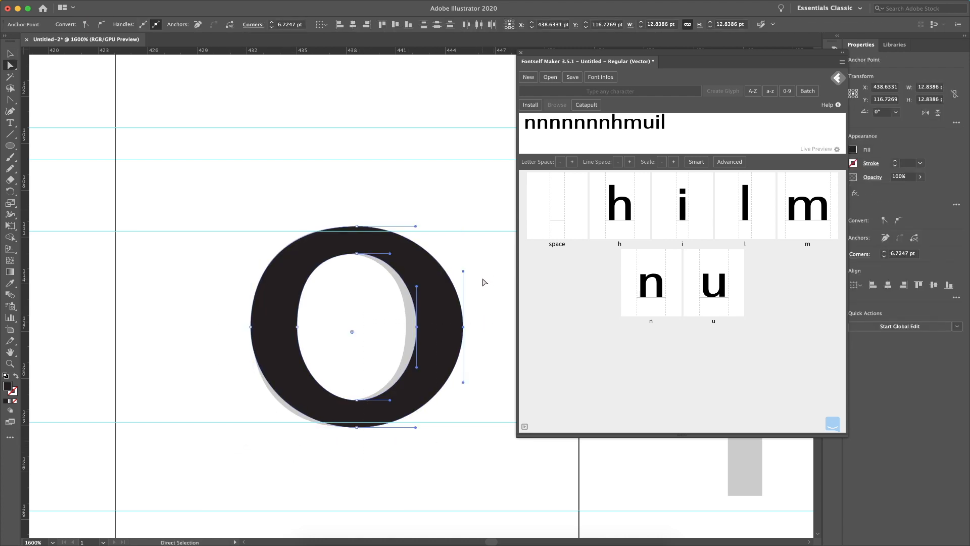
key("Delete")
left_click_drag(383, 387, 347, 460)
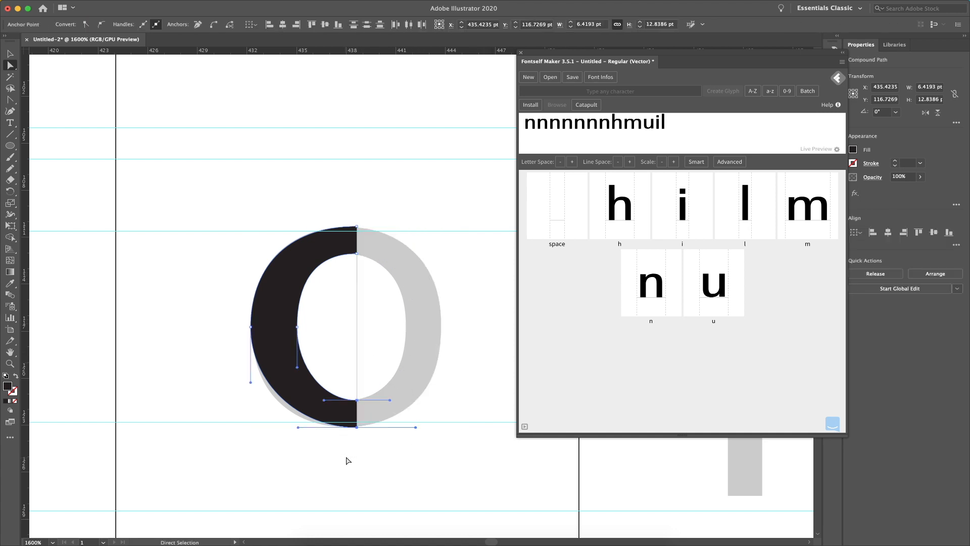
key("Delete")
key("v")
key("super+a")
key("super+v")
key("z")
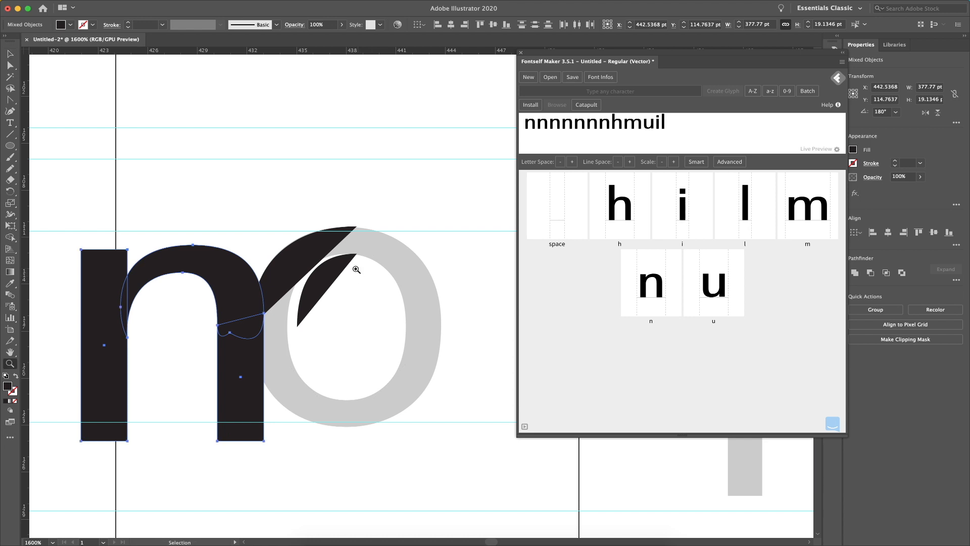
key("super+z")
Connect the open ends of the outer and inner curves with the Pen tool to close the upper-left quarter.
key("v")
left_click_drag(378, 198, 243, 351)
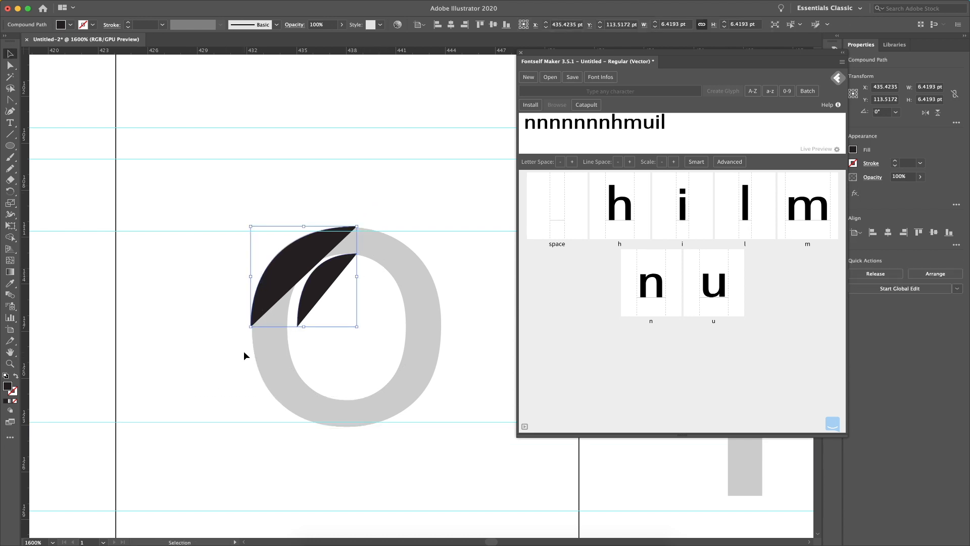
key("p")
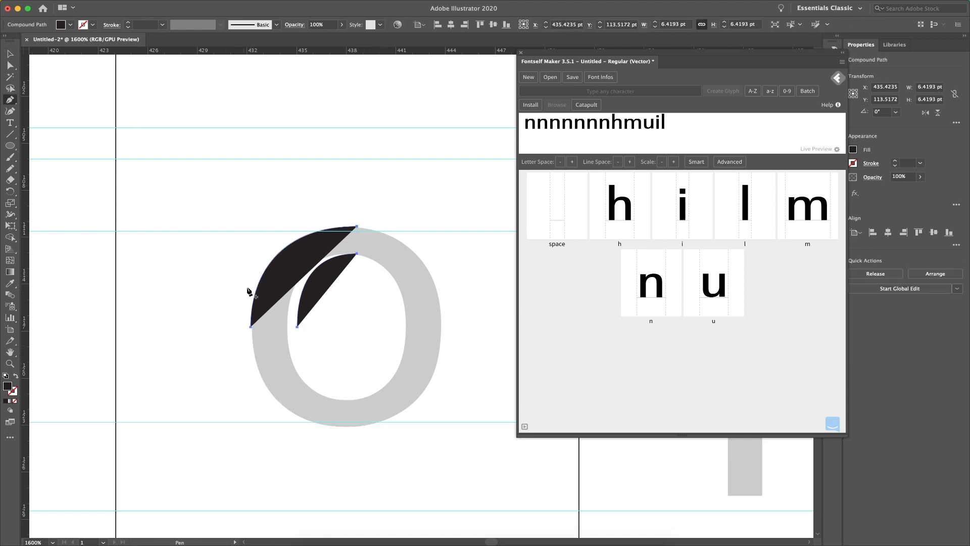
left_click(251, 328)
left_click(297, 327)
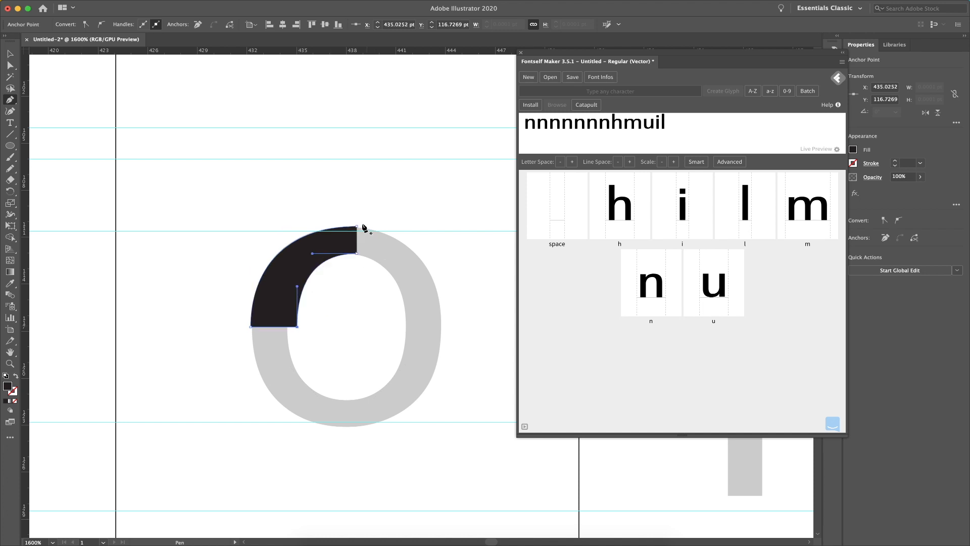
left_click(357, 253)
left_click(357, 227)
left_click(357, 254)
left_click(357, 253)
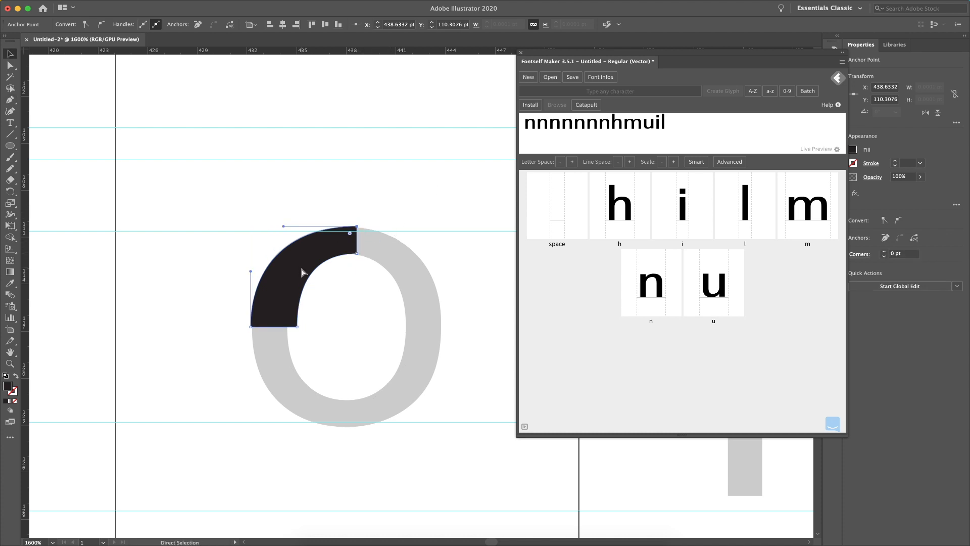
Copy the closed quarter of the o and paste a duplicate.
key("ctrl+v")
key("super+z")
left_click_drag(366, 231, 239, 352)
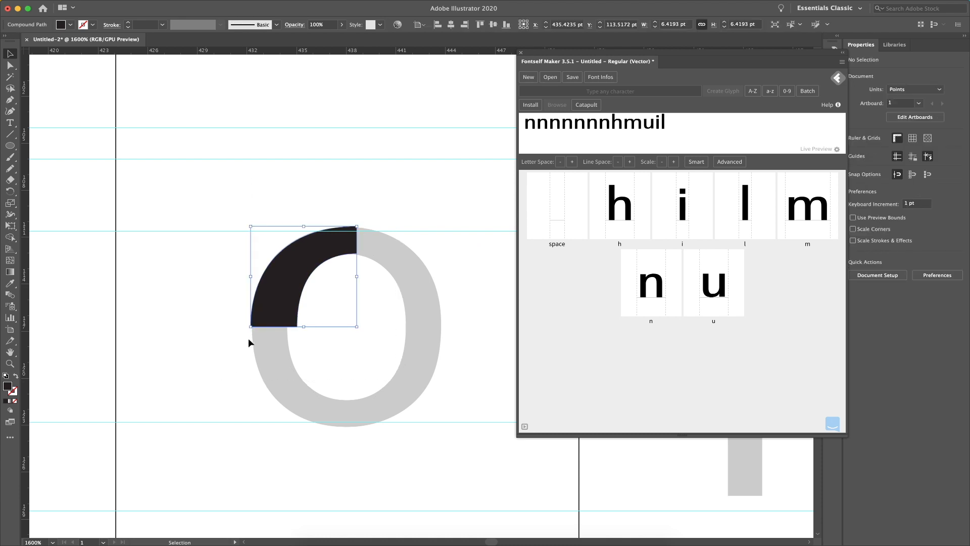
key("super+v")
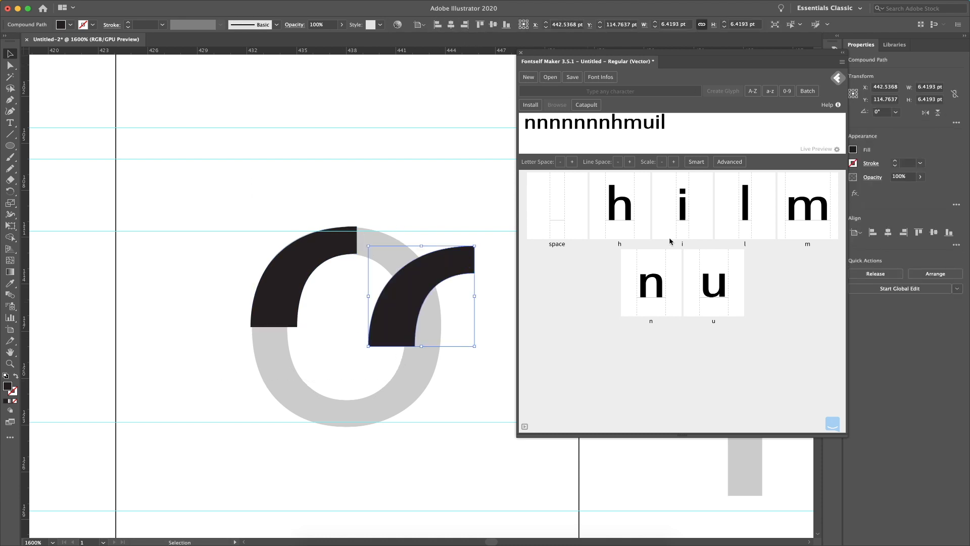
right_click(415, 261)
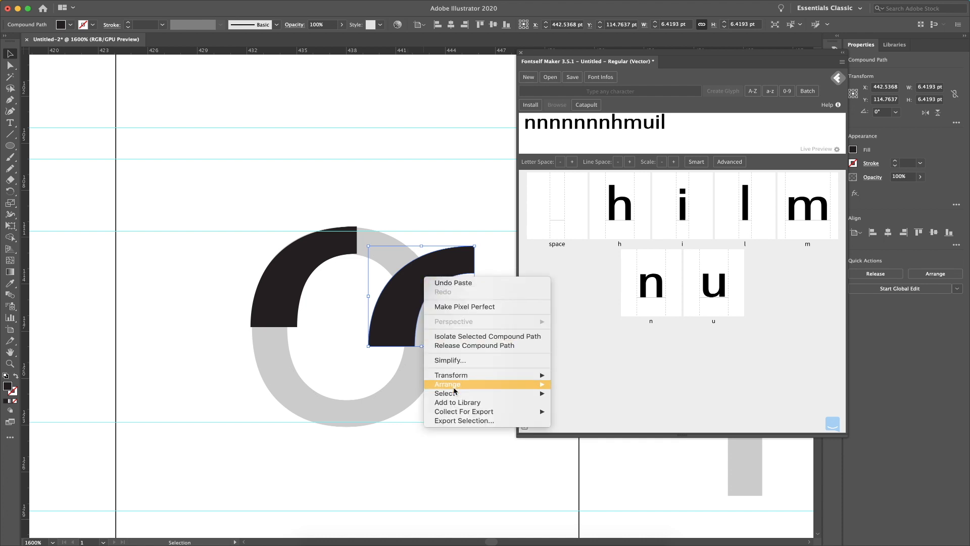
mouse_move(505, 375)
left_click(598, 429)
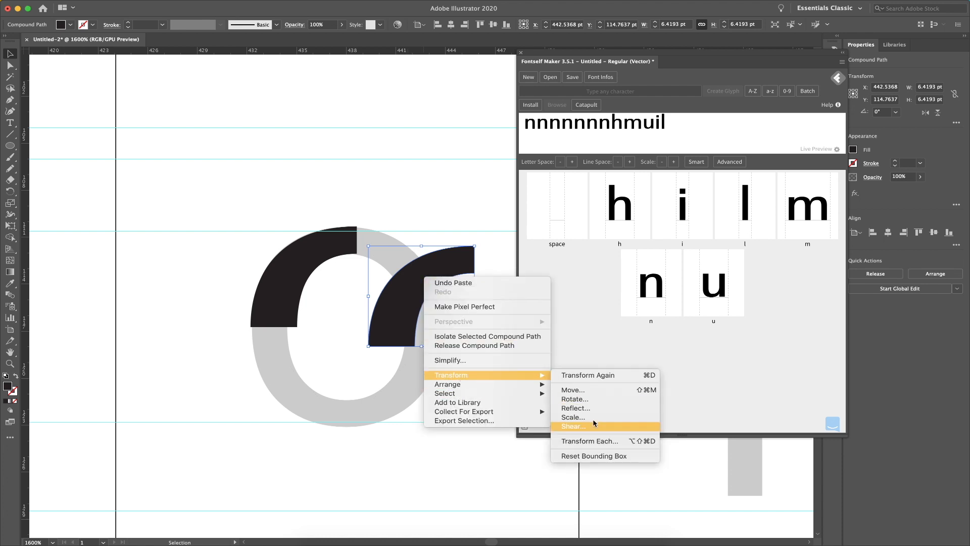
left_click(482, 348)
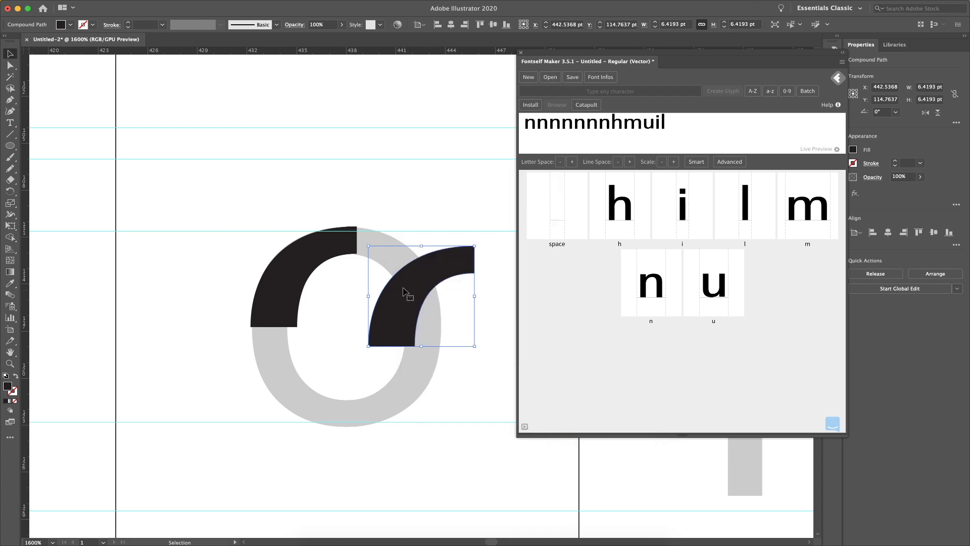
Reflect the pasted quarter across the vertical axis and align its top edge with the original quarter.
right_click(416, 274)
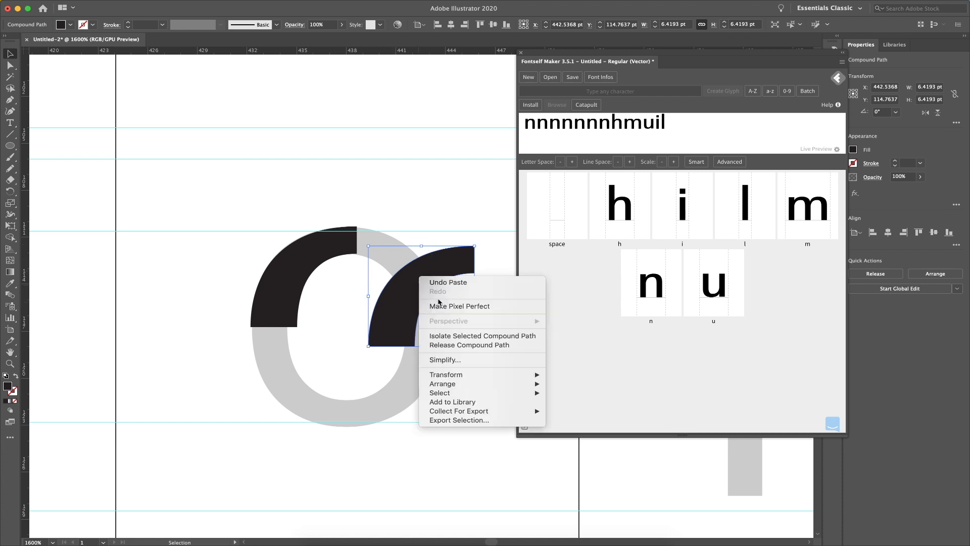
mouse_move(530, 378)
left_click(574, 413)
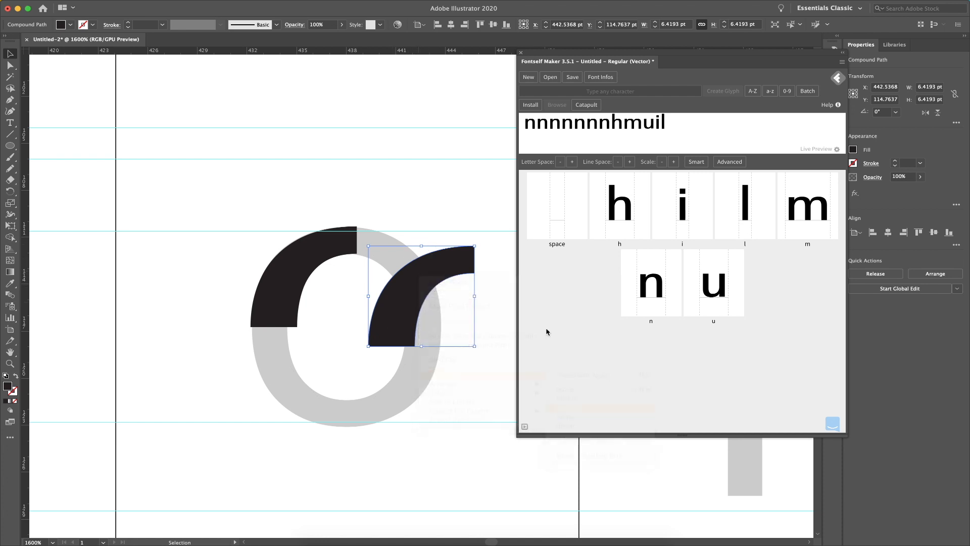
left_click(537, 338)
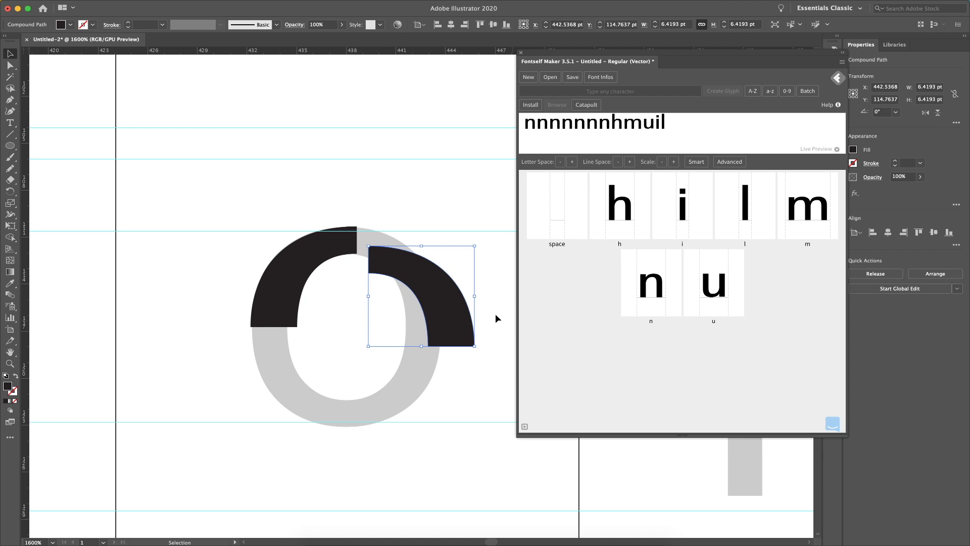
left_click(310, 252, "shift")
left_click(920, 232)
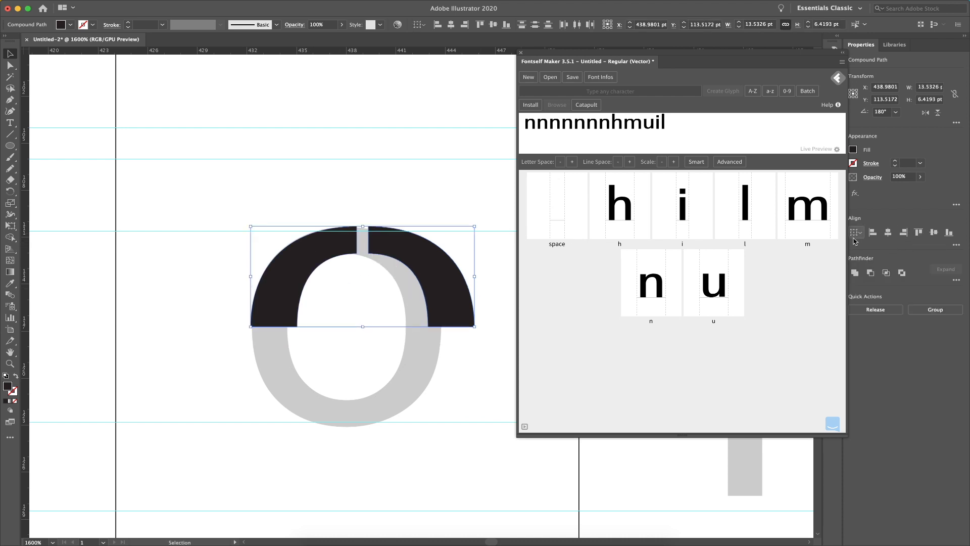
Move the Fontself Maker window clear and distribute the two quarters horizontally at 0 pt spacing with the left one as key object.
key("a")
key("v")
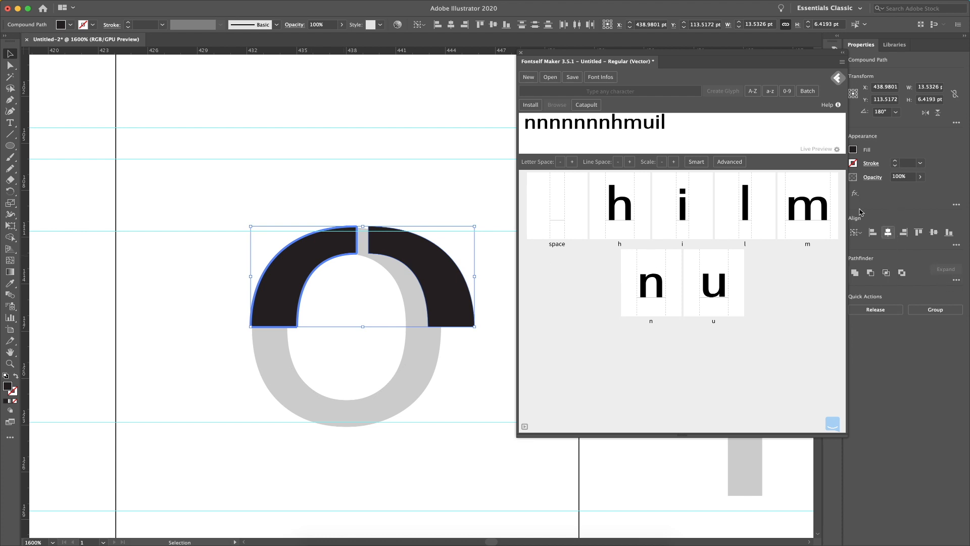
left_click_drag(731, 58, 661, 43)
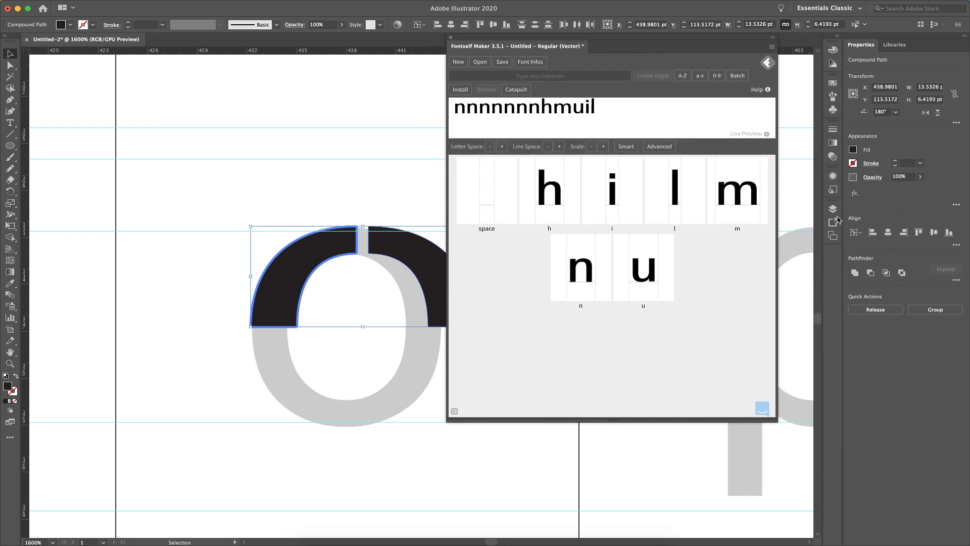
left_click(957, 246)
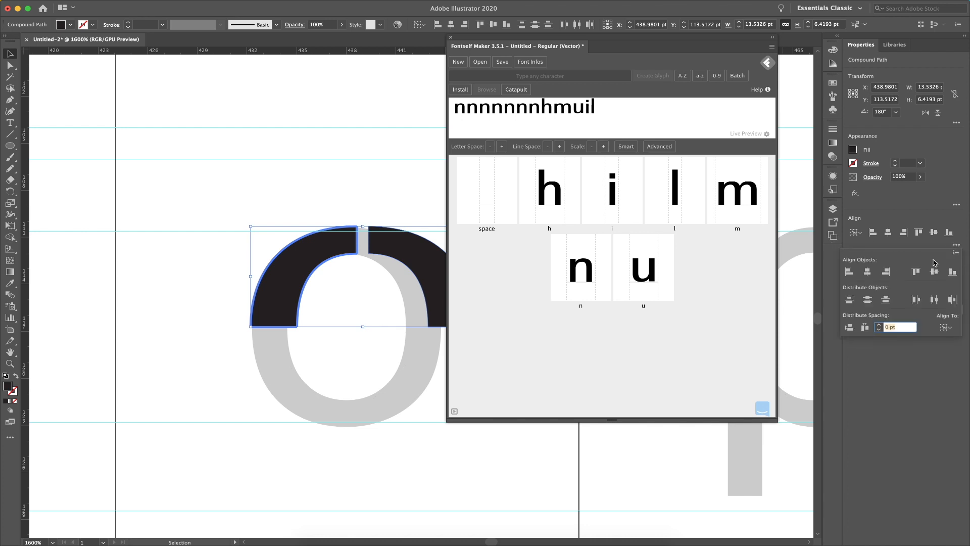
left_click(866, 329)
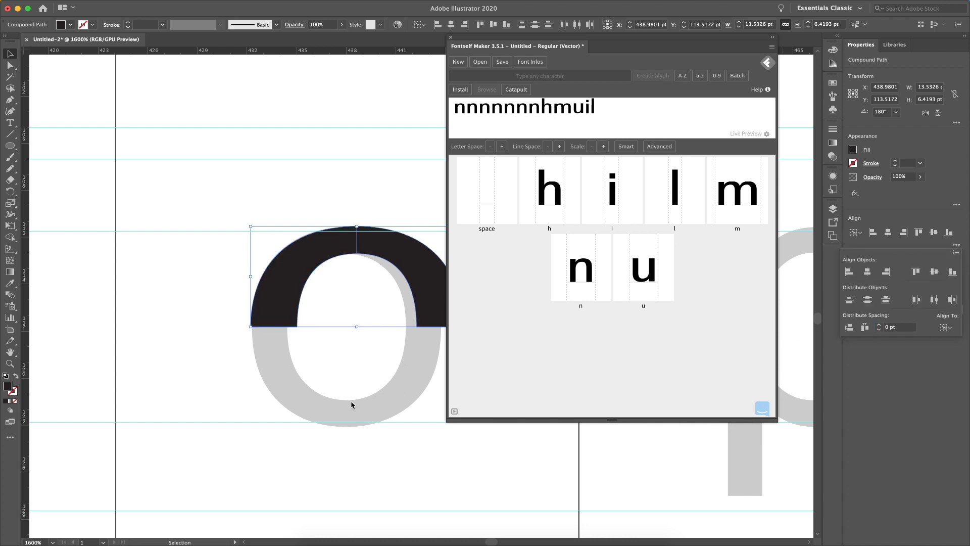
Duplicate the upper half of the o straight down and flip the copy upside down as the lower half.
left_click(389, 192)
left_click(338, 282)
left_click_drag(405, 245, 389, 320)
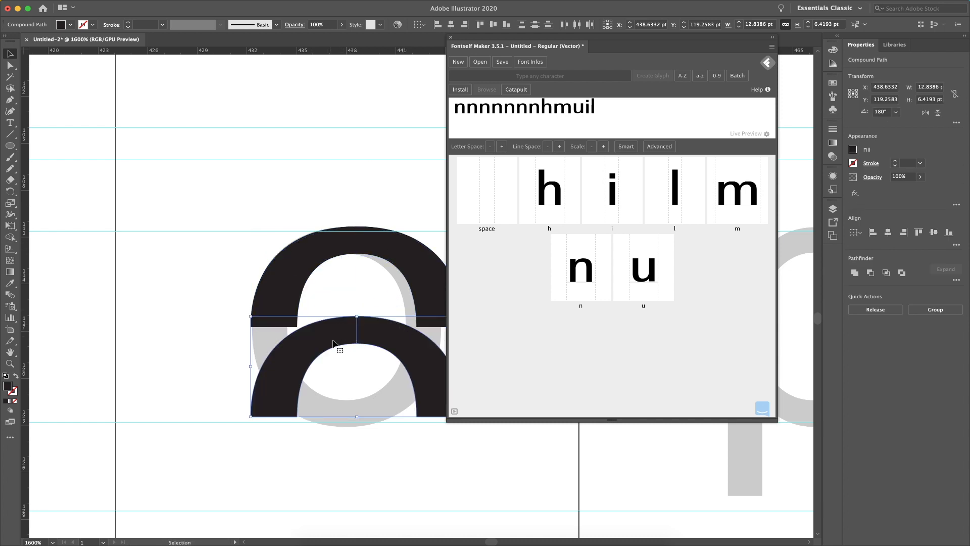
key("e")
left_click_drag(228, 303, 508, 413)
key("v")
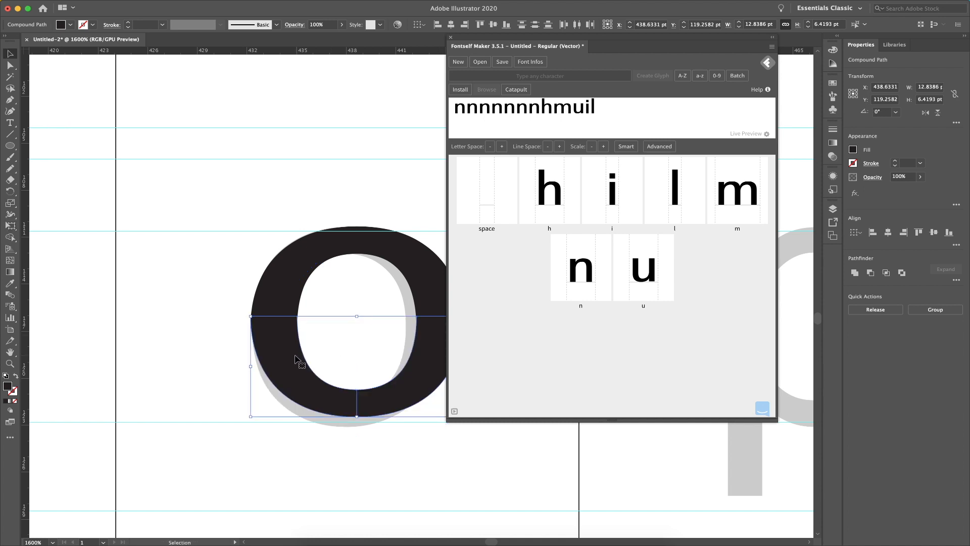
Unite the two lower quarters into one shape and the two upper quarters into another.
left_click(854, 272)
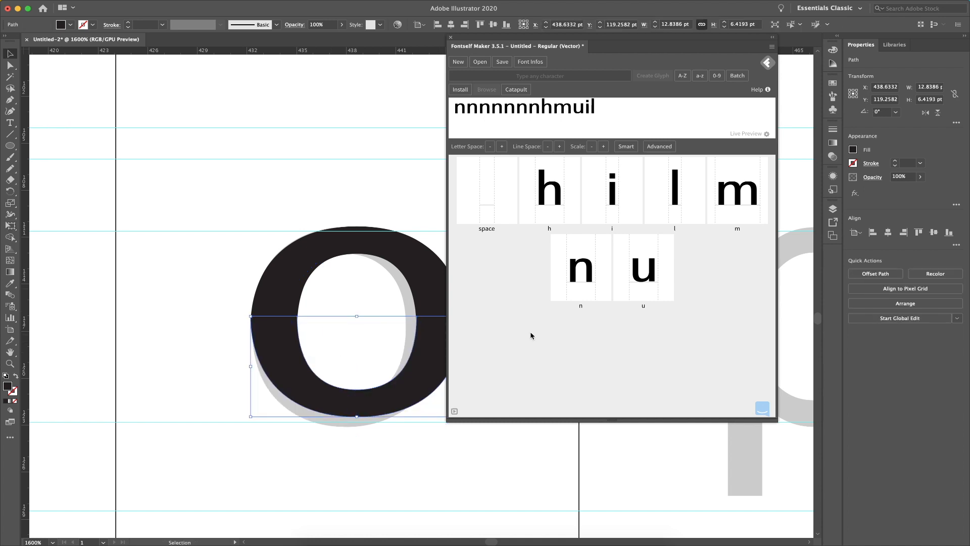
left_click_drag(315, 182, 418, 248)
left_click(869, 273)
key("super+z")
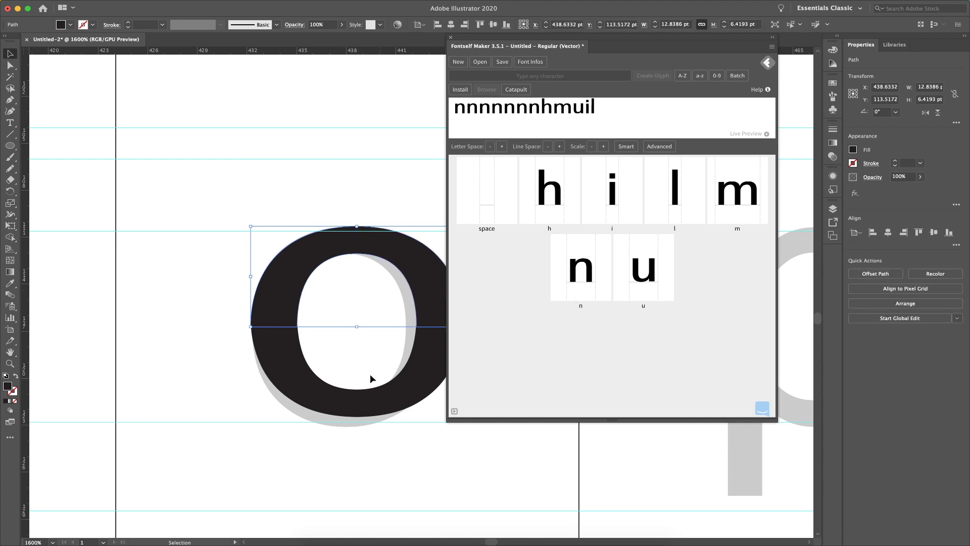
Distribute the o's upper and lower halves vertically at 0 pt spacing and unite them into one shape.
left_click(340, 398, "shift")
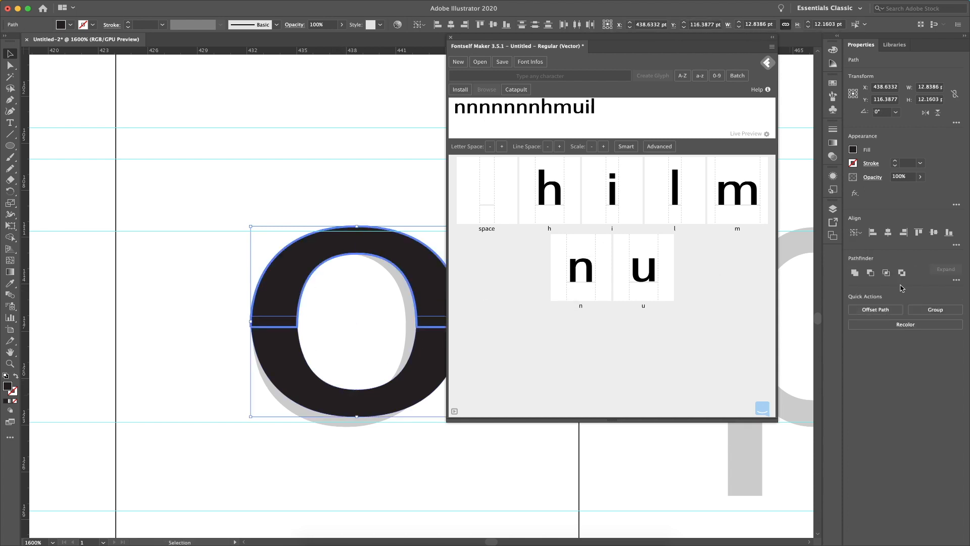
left_click(955, 245)
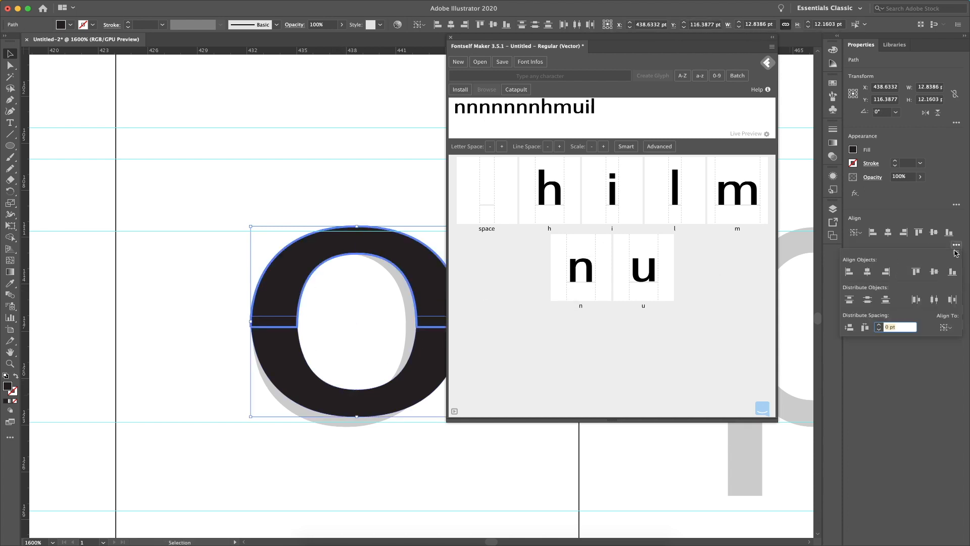
left_click(849, 326)
left_click(309, 244)
left_click_drag(205, 203, 420, 383)
left_click(421, 384)
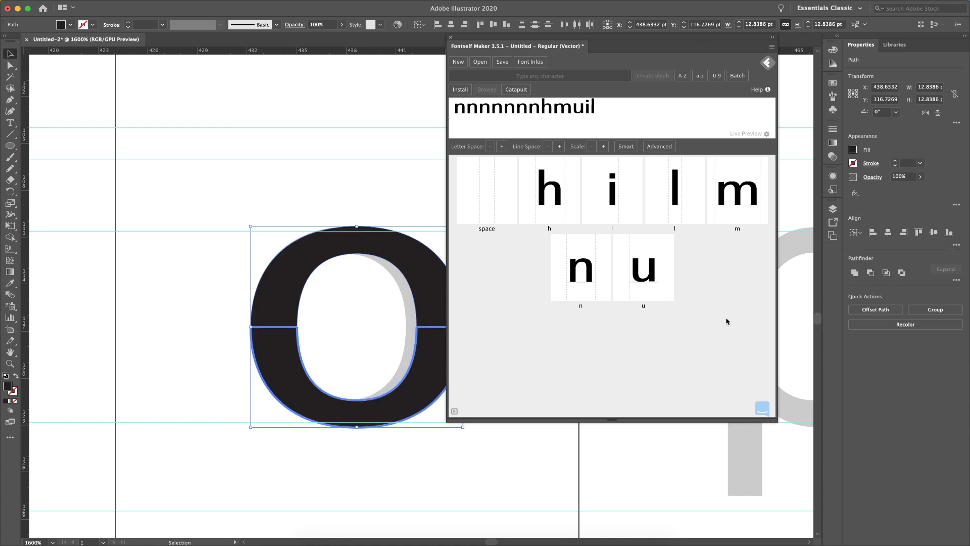
left_click(854, 273)
left_click(333, 159)
left_click_drag(353, 186, 269, 174)
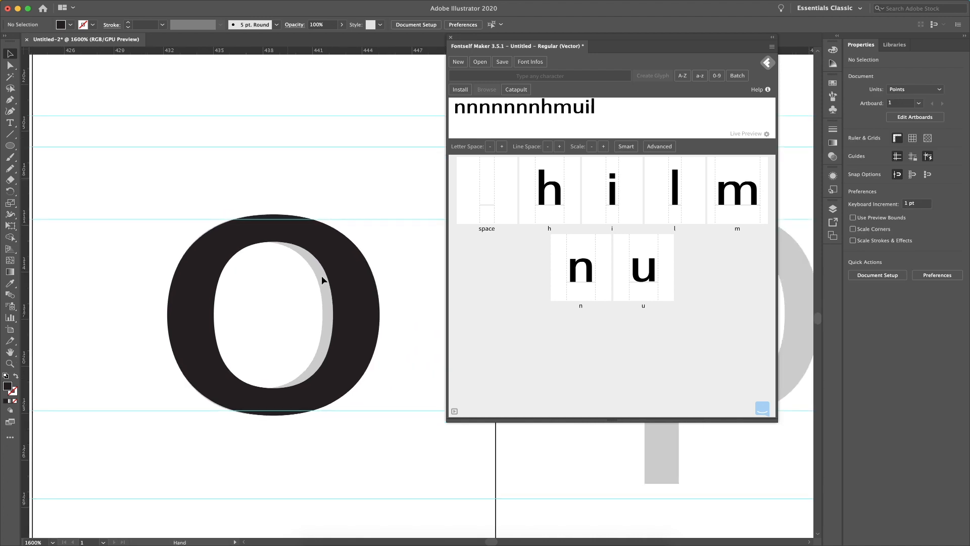
Create a glyph from the finished o shape in Fontself Maker and assign it the character o.
left_click(351, 292)
left_click_drag(362, 293, 668, 356)
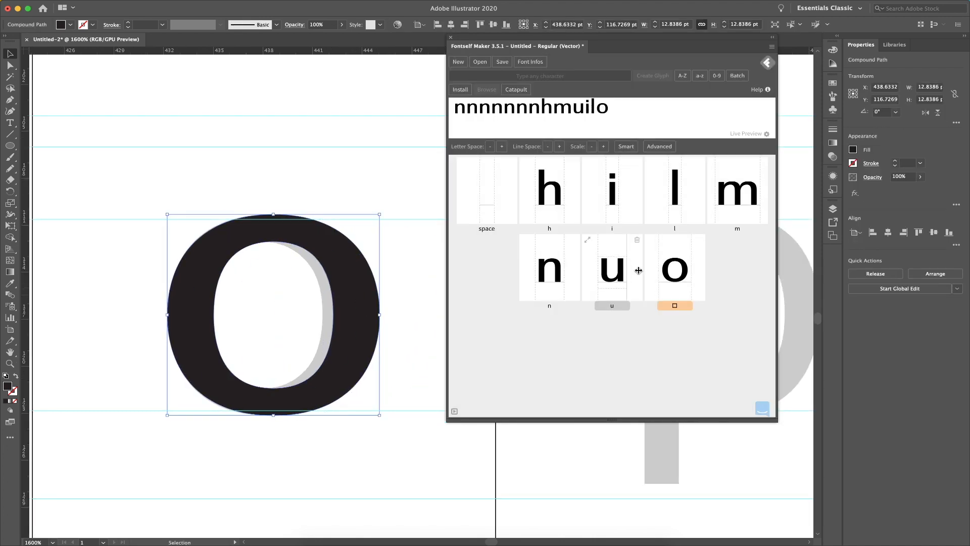
type("o")
key("Return")
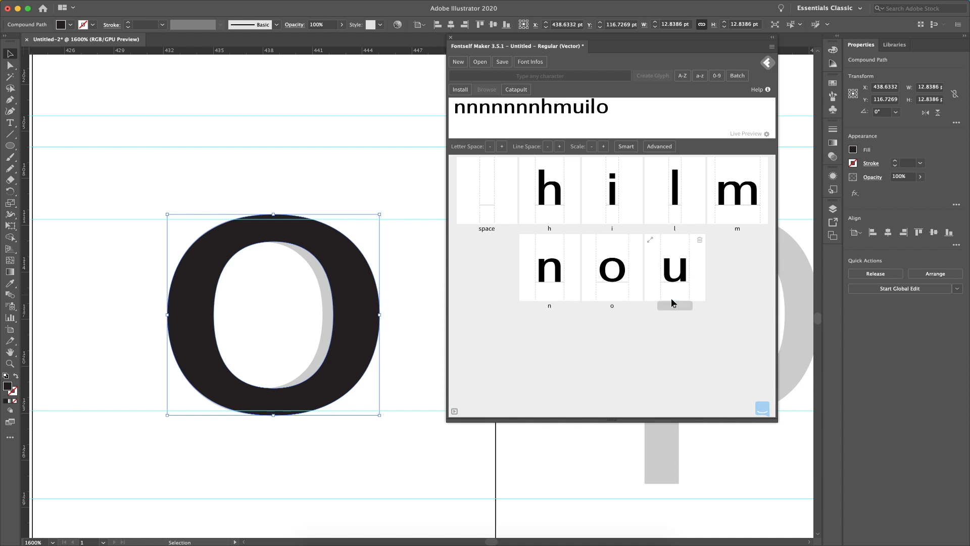
Move the Fontself Maker window clear and duplicate the o and the l stem into the p cell.
key("super+minus")
key("super+minus")
key("super+minus")
key("super+minus")
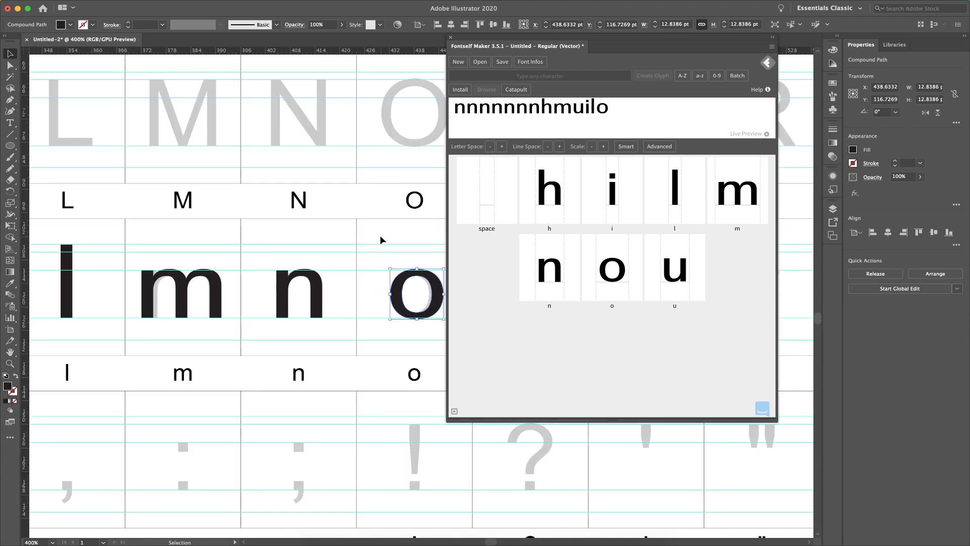
left_click(380, 233)
left_click_drag(672, 39, 863, 72)
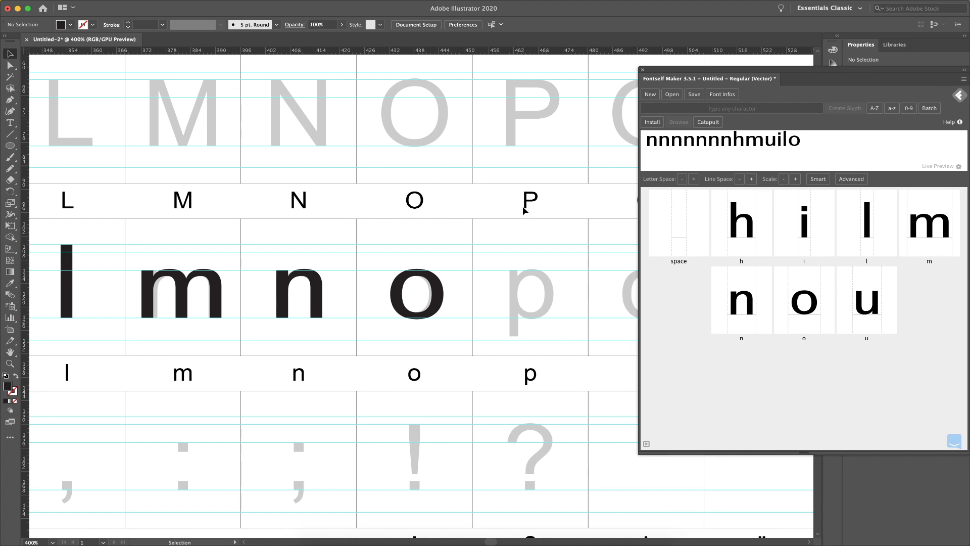
left_click_drag(439, 299, 550, 299)
left_click_drag(71, 268, 516, 268)
Lower the p's stem until its top edge sits on the x-height guide and fine-tune its position.
key("z")
left_click_drag(586, 219, 442, 382)
key("v")
left_click_drag(422, 143, 425, 219)
key("Up")
key("Down")
key("z")
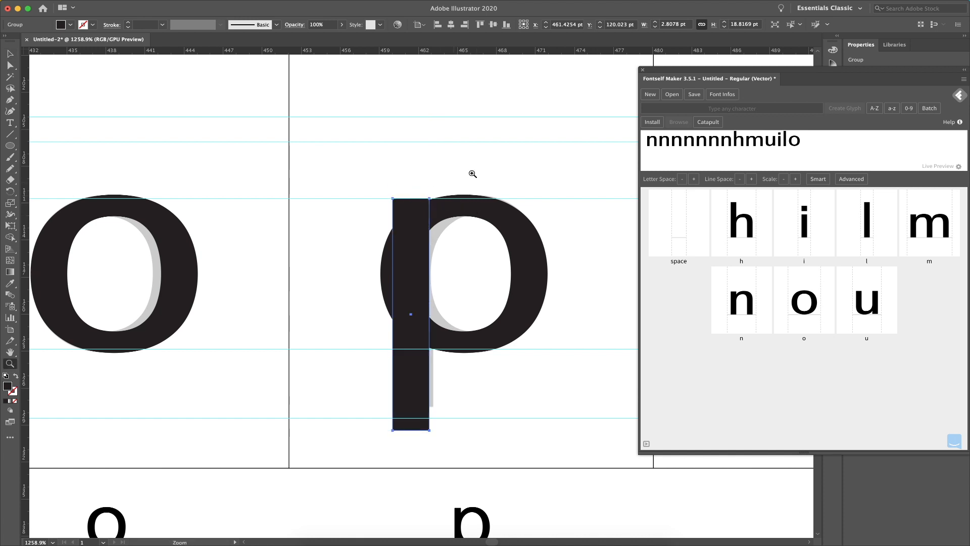
left_click_drag(472, 187, 359, 248)
key("v")
left_click_drag(425, 223, 426, 223)
left_click(349, 151)
left_click(326, 189)
left_click_drag(336, 182, 360, 180)
Narrow the p's bowl from its left side to about 11.74 pt wide, near the stem's outer edge.
key("super+0")
key("super+space")
left_click_drag(471, 115, 503, 194)
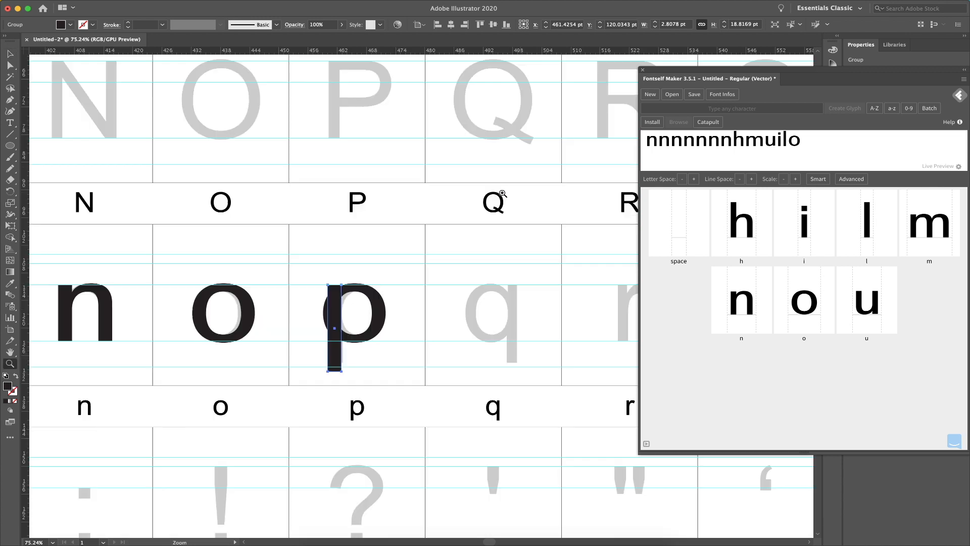
key("super+space")
left_click_drag(433, 232, 283, 421)
left_click(326, 243)
left_click(331, 264)
left_click(323, 268)
left_click(324, 271)
left_click_drag(327, 262, 340, 263)
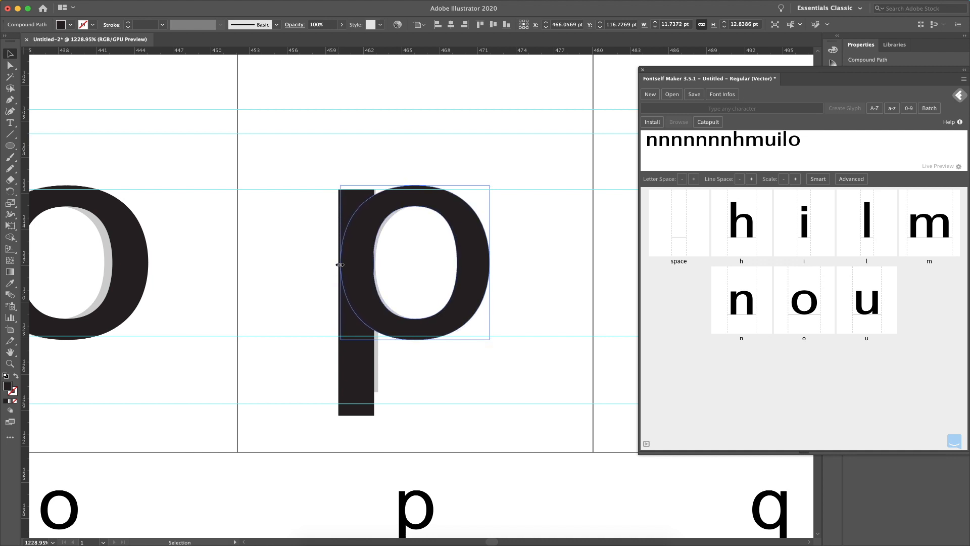
Move the bowl's outer left anchor horizontally into the stem, reducing the bowl's width to about 10.23 pt.
left_click(409, 258)
key("a")
left_click(395, 199)
left_click_drag(344, 262, 360, 263)
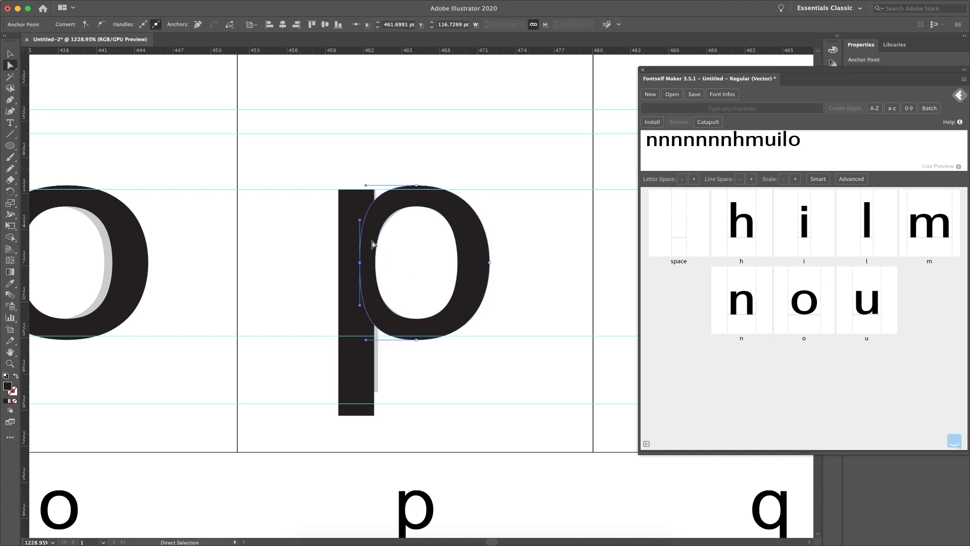
left_click(378, 190)
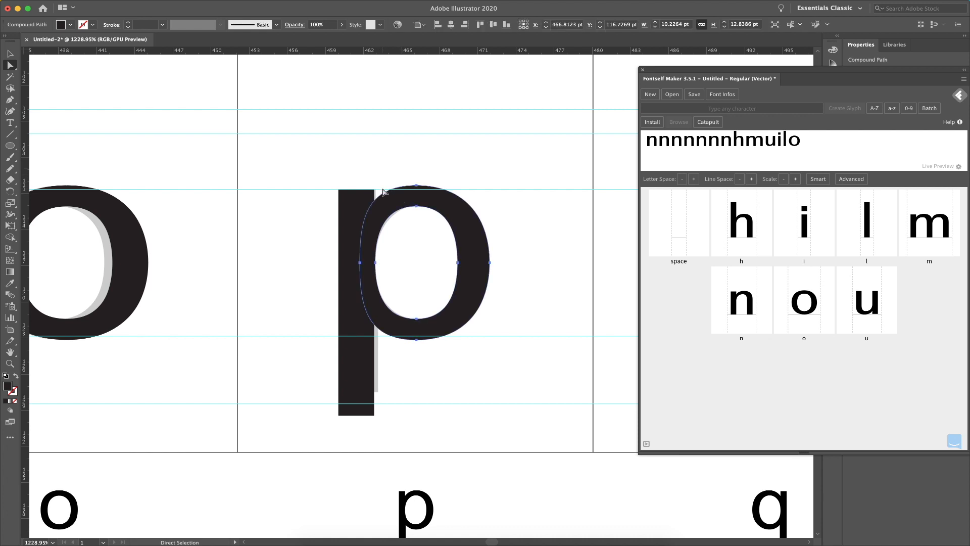
Shift the bowl's outer top and bottom anchors slightly to the right to even out the curve.
left_click(417, 186)
left_click(416, 339)
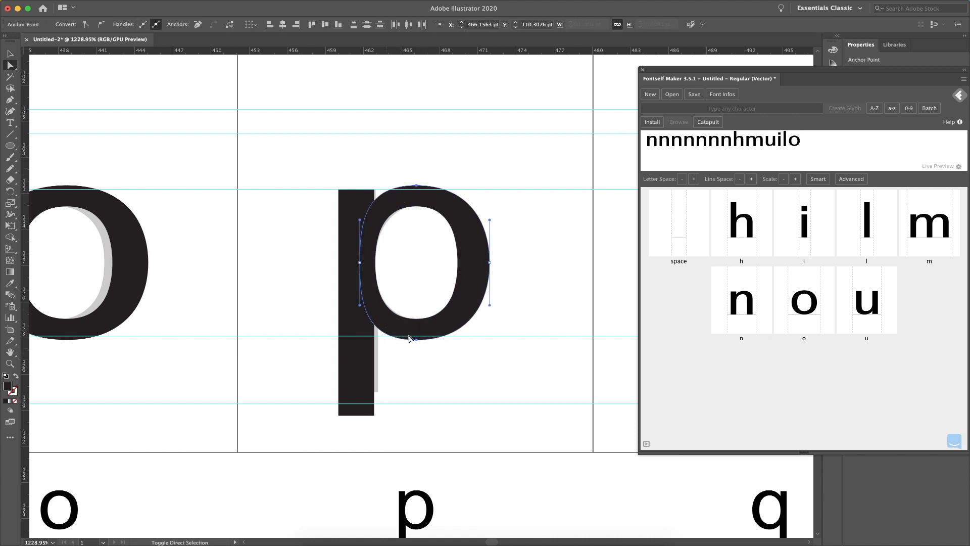
left_click_drag(418, 339, 428, 342)
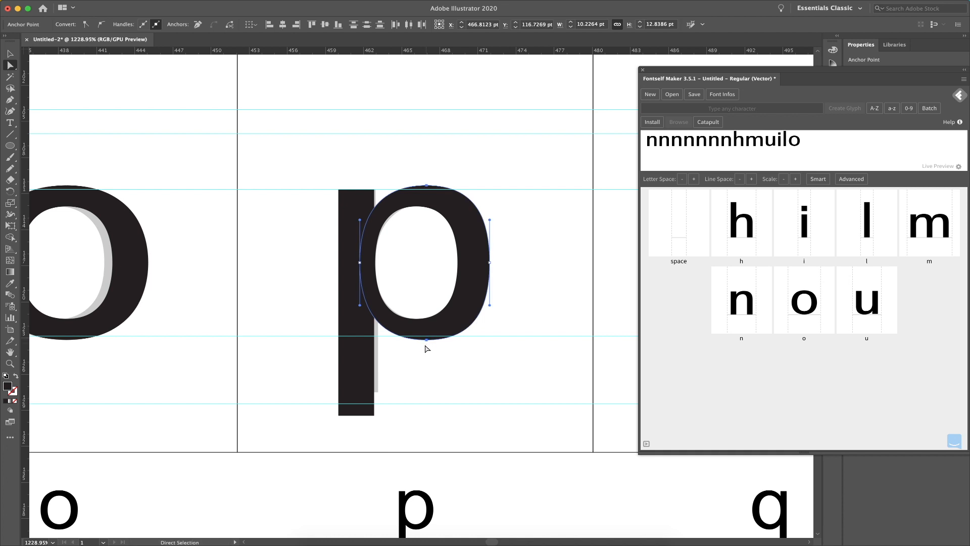
left_click(418, 373)
Align the bowl's inner left curve with the stem's right edge in outline view and return to the normal preview.
key("super+space")
left_click_drag(356, 247, 386, 251)
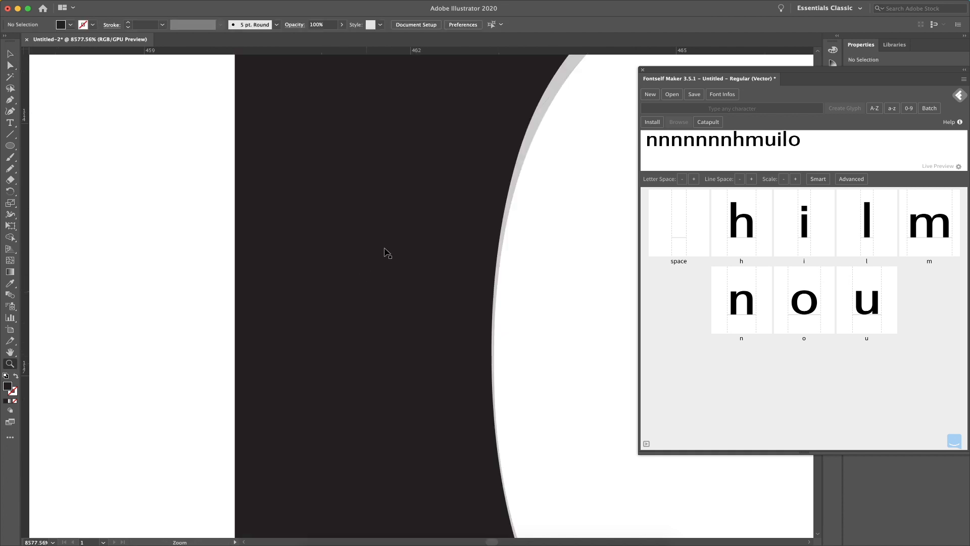
key("super+y")
left_click_drag(510, 215, 498, 216)
left_click(513, 220)
key("super+0")
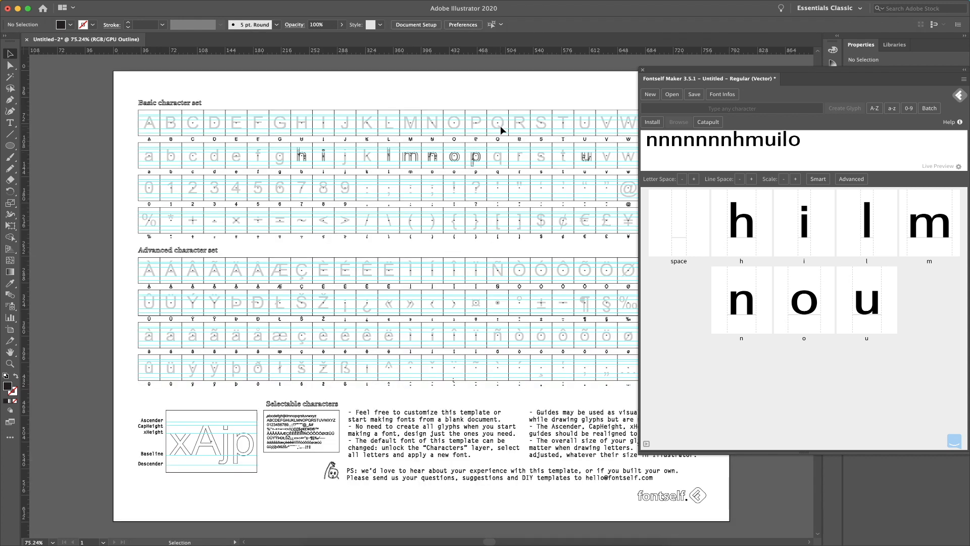
key("super+space")
left_click_drag(502, 135, 526, 134)
key("super+y")
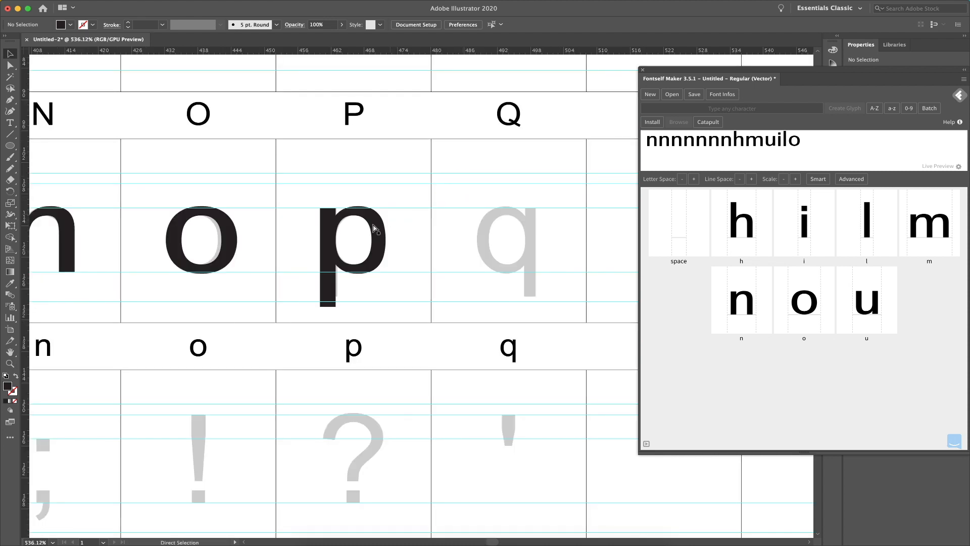
left_click(342, 223)
left_click_drag(343, 222, 512, 223)
left_click(589, 235)
key("a")
key("super+z")
key("super+z")
Move the outer right edge of the p's bowl slightly outward to thicken that side.
key("a")
left_click_drag(402, 199, 388, 238)
left_click(403, 242)
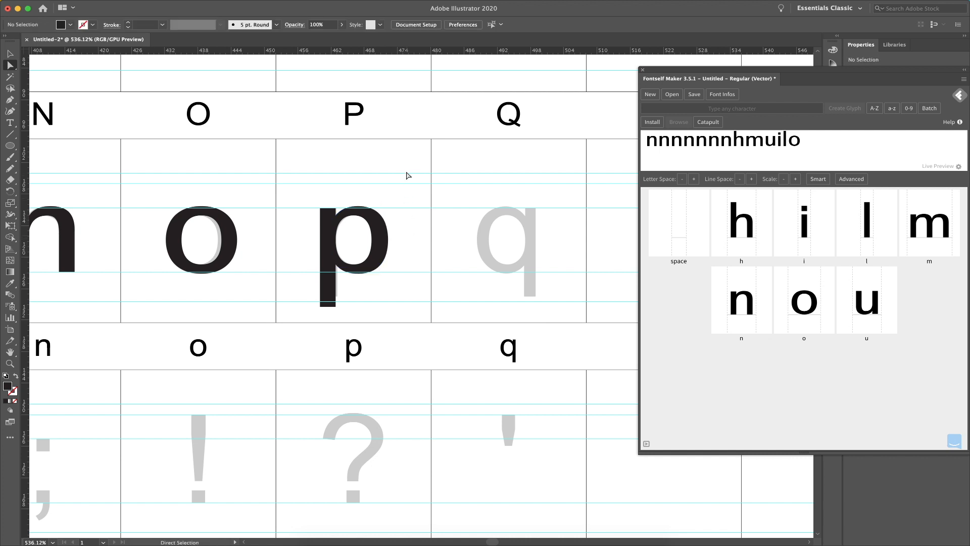
Group the p's stem and bowl, duplicate the group into the q cell and reflect it across the vertical axis.
left_click_drag(407, 191, 312, 310)
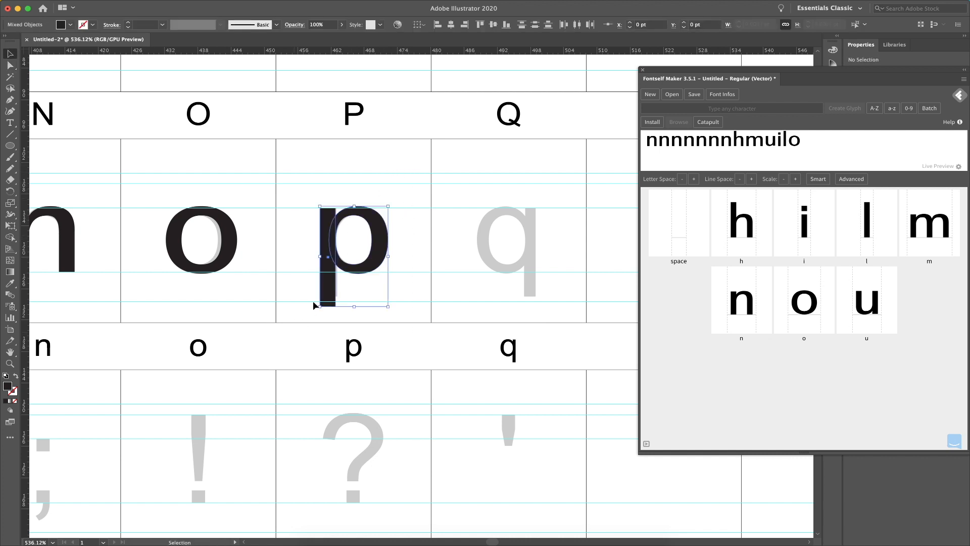
left_click_drag(344, 261, 539, 260)
right_click(532, 244)
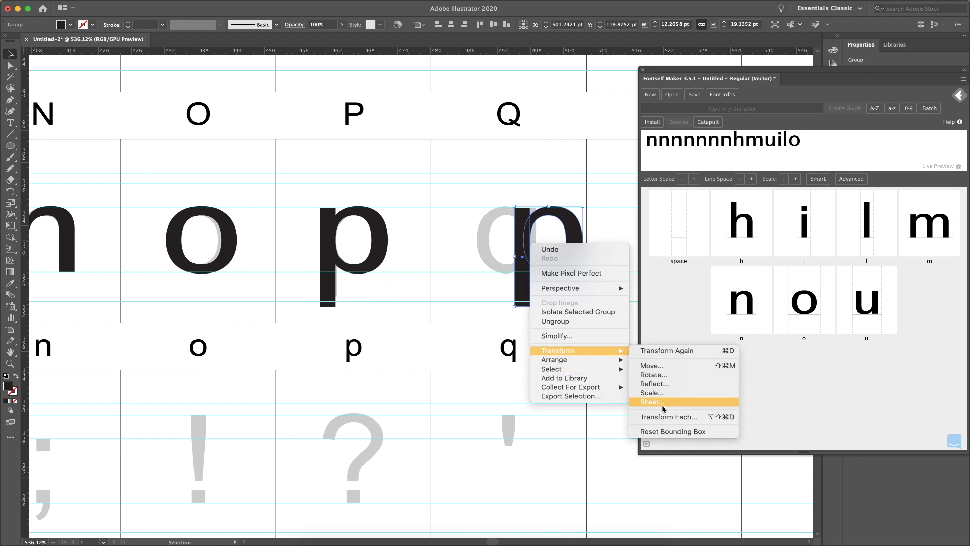
left_click(662, 385)
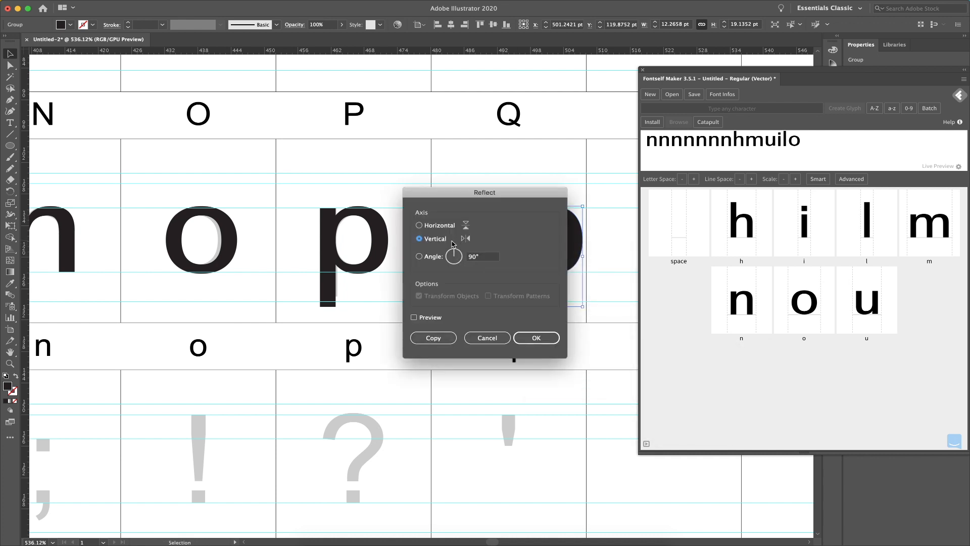
key("Return")
left_click_drag(575, 238, 528, 234)
left_click(561, 200)
Duplicate the p and q near the b and c cells and rotate the pair by 180° with Free Transform.
key("super+minus")
key("super+0")
left_click_drag(508, 145, 201, 143)
key("z")
left_click_drag(141, 197, 249, 133)
key("e")
left_click_drag(208, 304, 379, 252)
left_click_drag(416, 299, 163, 436)
left_click_drag(229, 460, 274, 464)
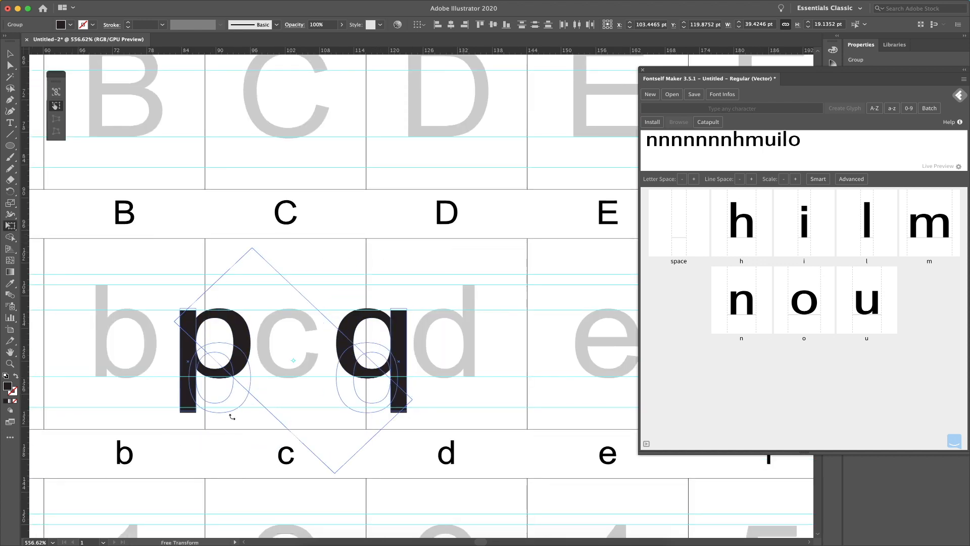
left_click_drag(230, 431, 230, 431)
Place the rotated b on the baseline in the b cell and move the rotated d into the d cell.
key("v")
left_click_drag(244, 375, 157, 341)
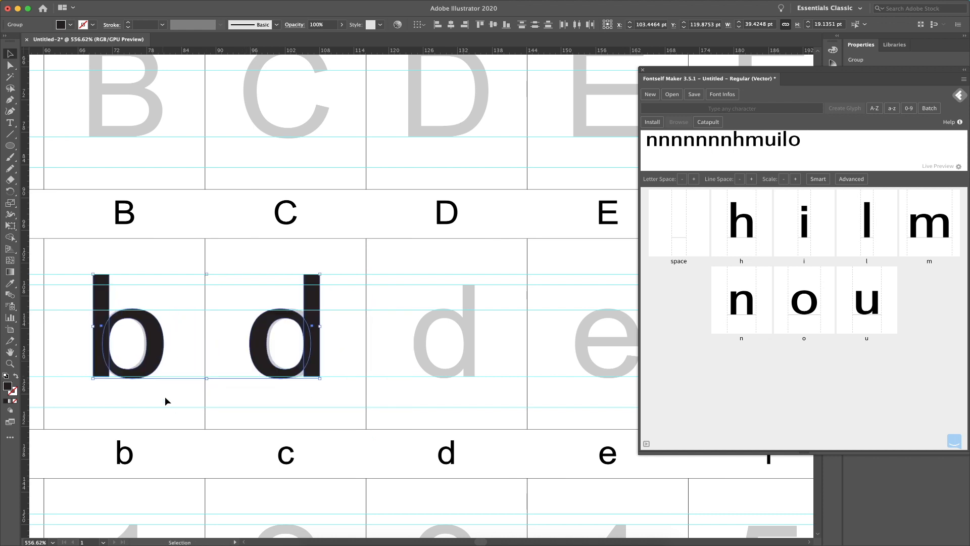
left_click(165, 392)
left_click_drag(316, 339, 478, 338)
Create glyphs from the d and b shapes in Fontself Maker and assign them the characters d and b.
left_click_drag(740, 313, 723, 410)
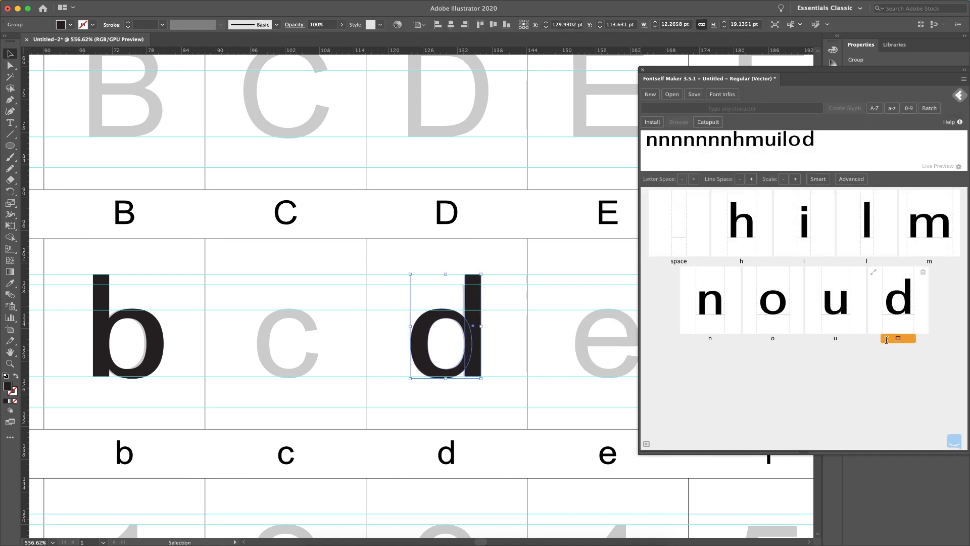
left_click(396, 317)
left_click(159, 339)
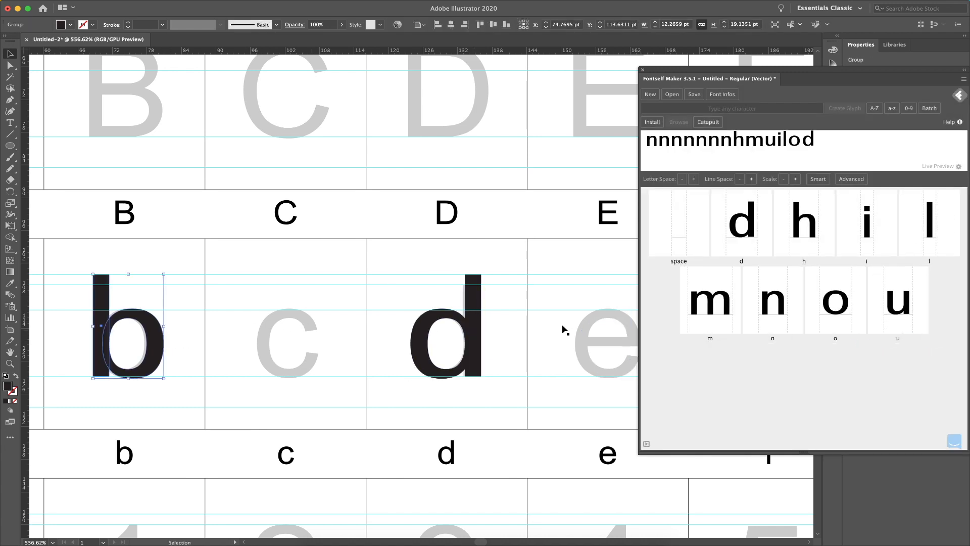
left_click_drag(158, 337, 848, 388)
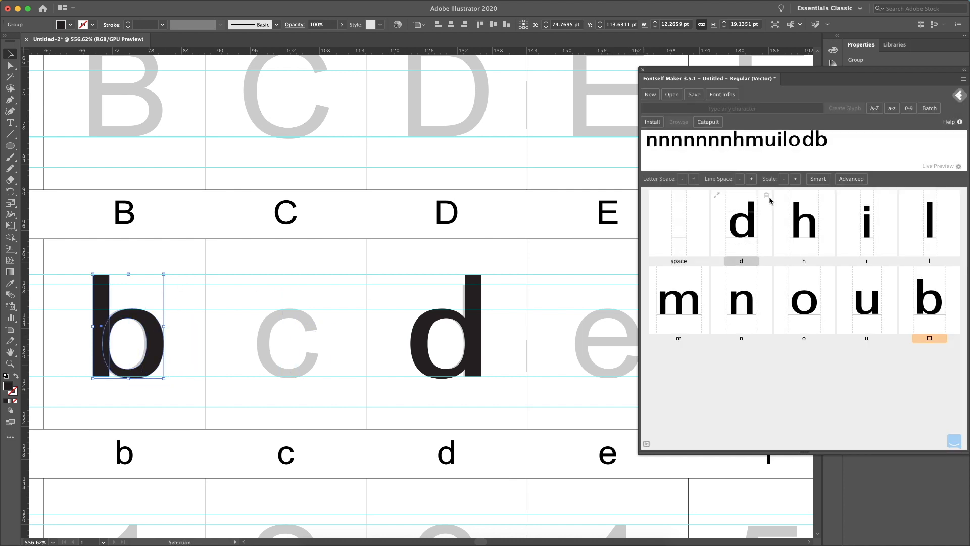
left_click(585, 423)
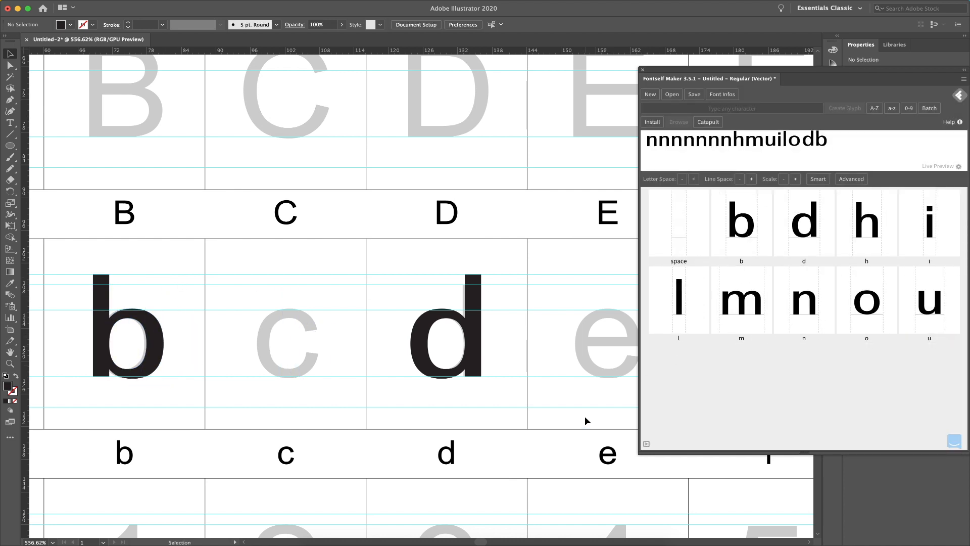
Create glyphs from the p and q shapes in Fontself Maker, assigning the character p to the first.
key("super+minus")
left_click_drag(614, 315, 212, 267)
left_click_drag(530, 265, 251, 268)
left_click_drag(549, 317, 205, 282)
left_click_drag(425, 283, 275, 284)
left_click_drag(513, 310, 295, 298)
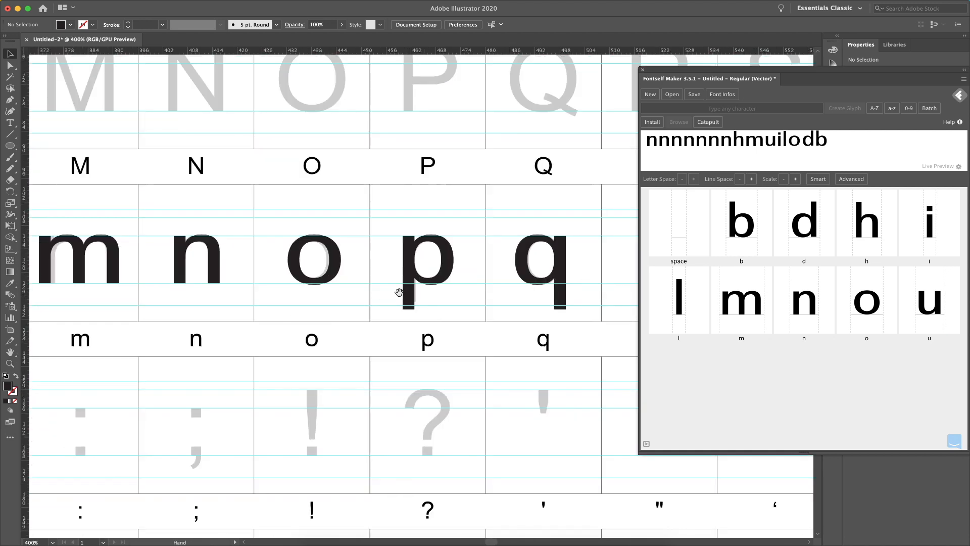
left_click_drag(430, 266, 806, 267)
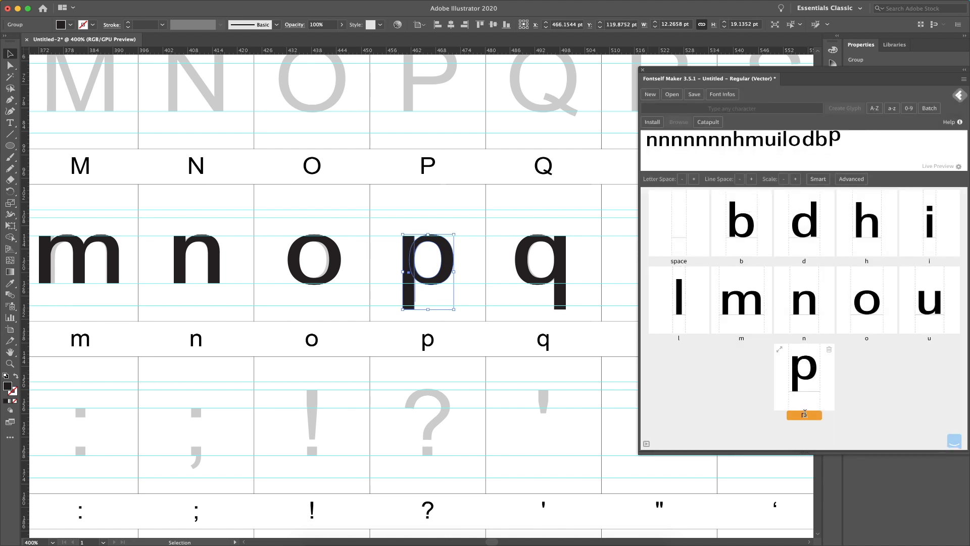
left_click(806, 417)
left_click_drag(526, 255, 805, 411)
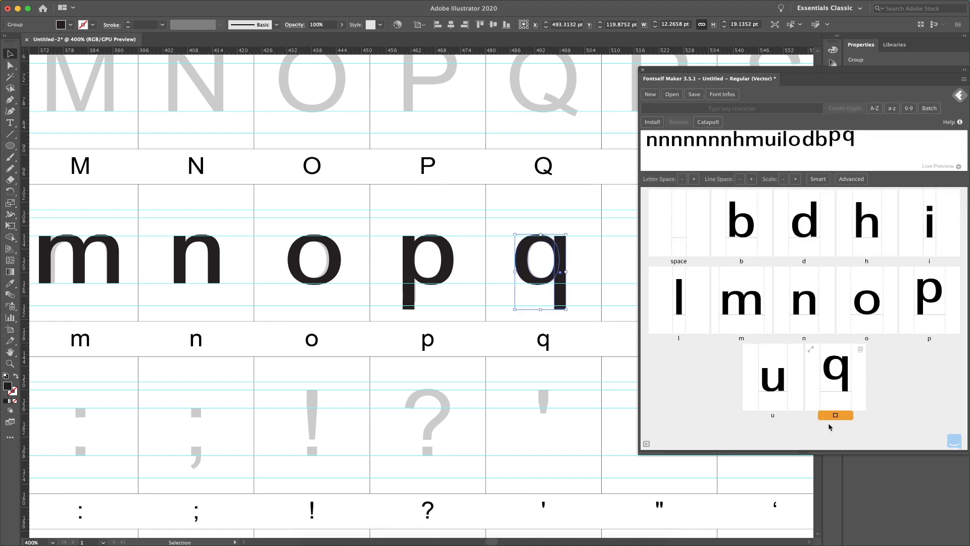
Open the q glyph for editing, lower it to a bottom value of -306 and return to the glyph overview.
mouse_move(842, 382)
double_click(845, 365)
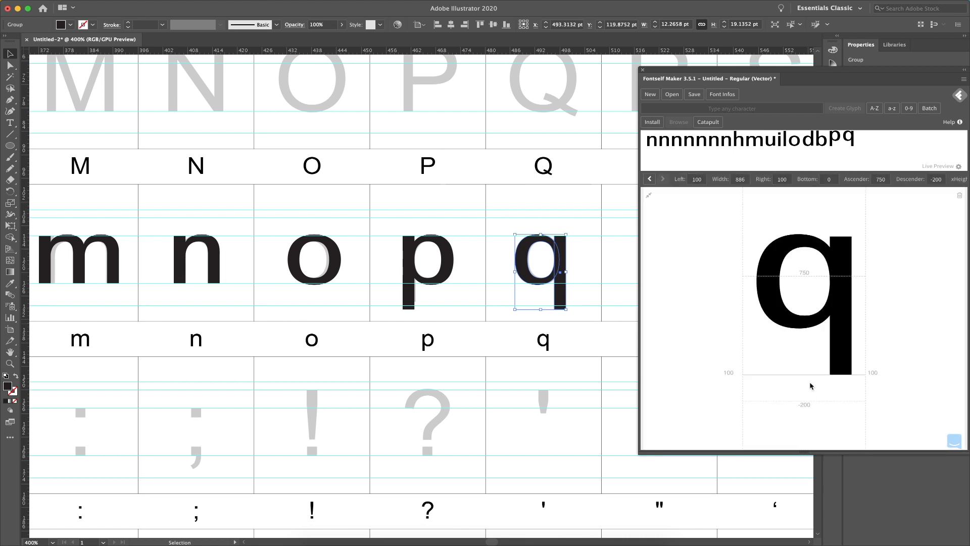
left_click_drag(838, 242, 837, 290)
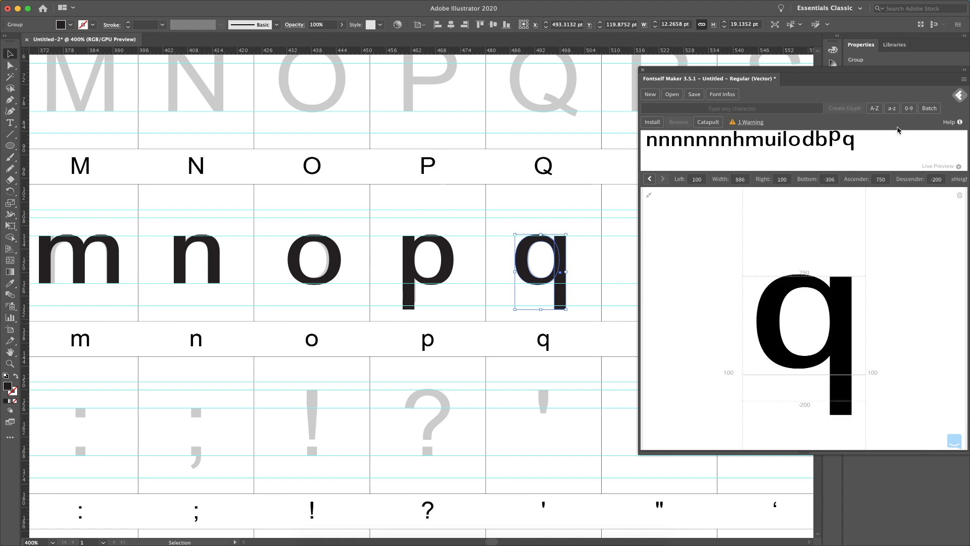
left_click(650, 179)
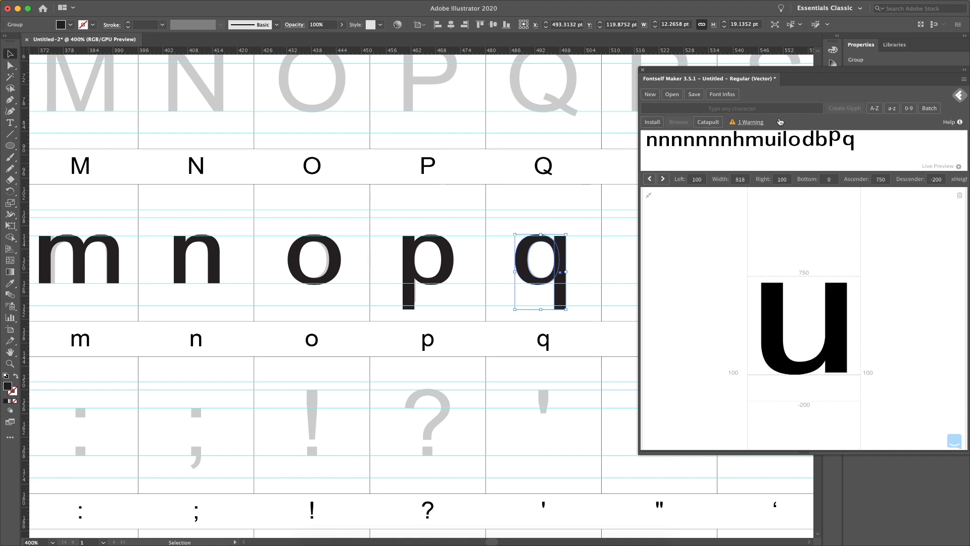
left_click(893, 109)
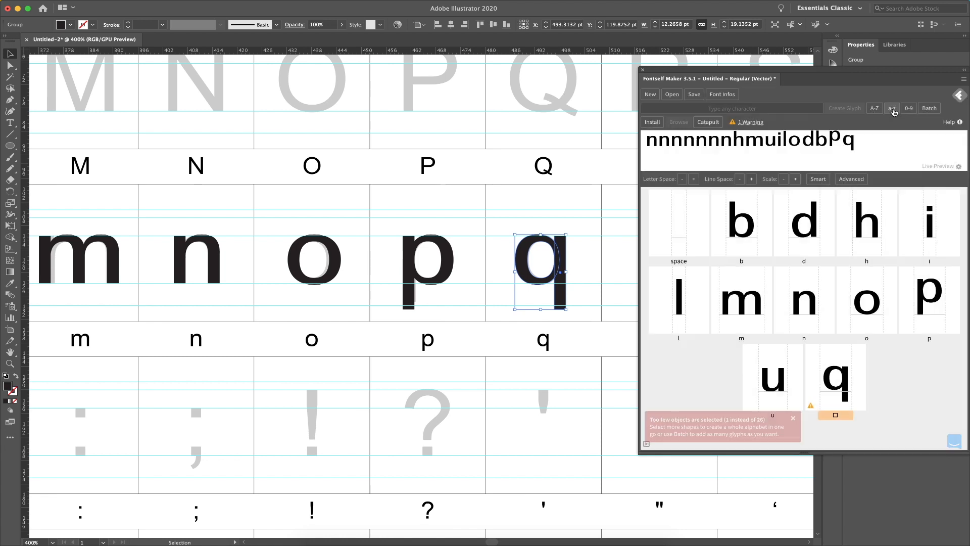
Dismiss the selection message and the q glyph's warning, and try lowering the p glyph below the baseline.
left_click(795, 419)
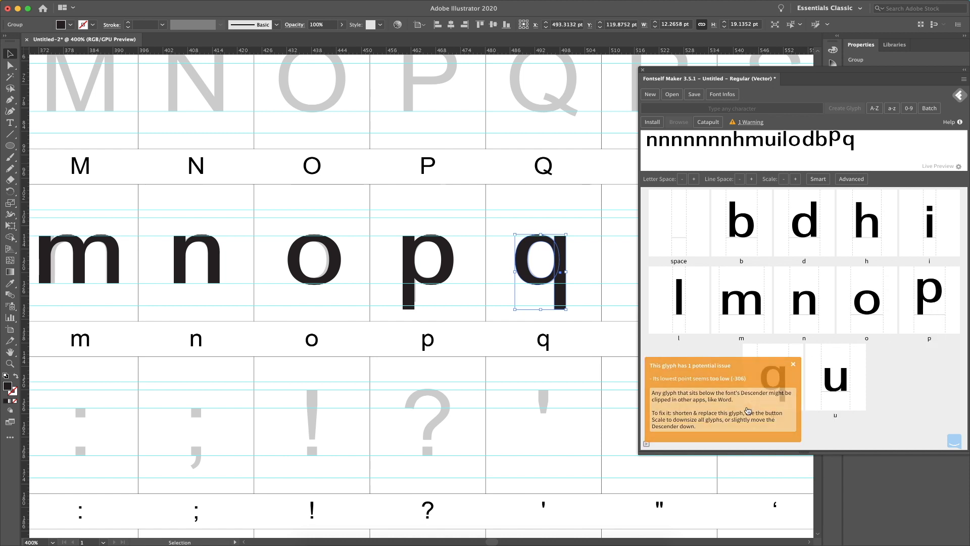
left_click(748, 410)
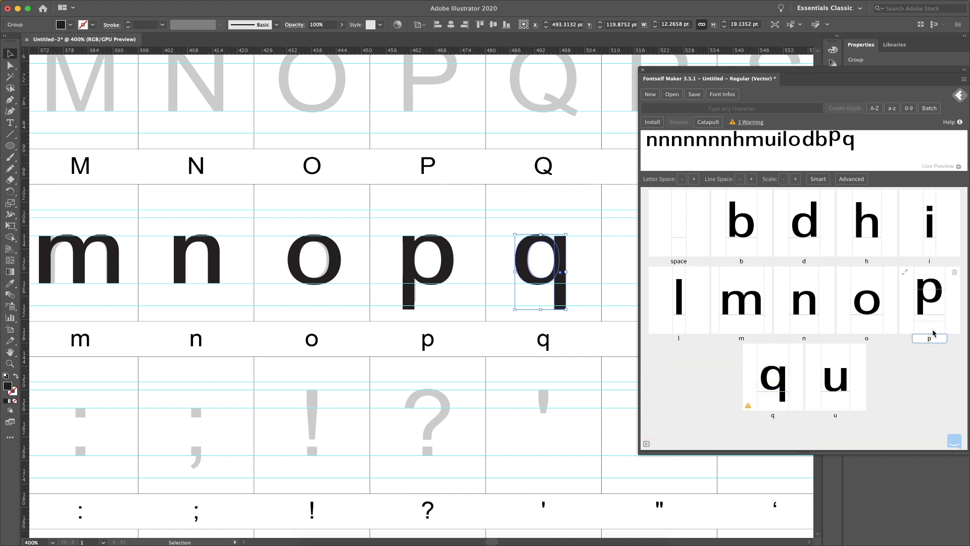
double_click(932, 312)
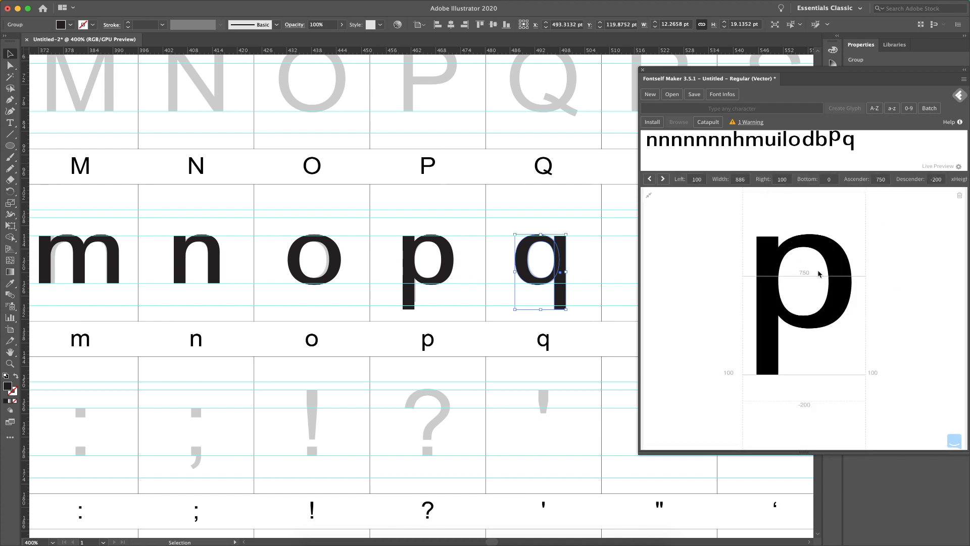
left_click_drag(834, 252, 833, 293)
left_click(648, 196)
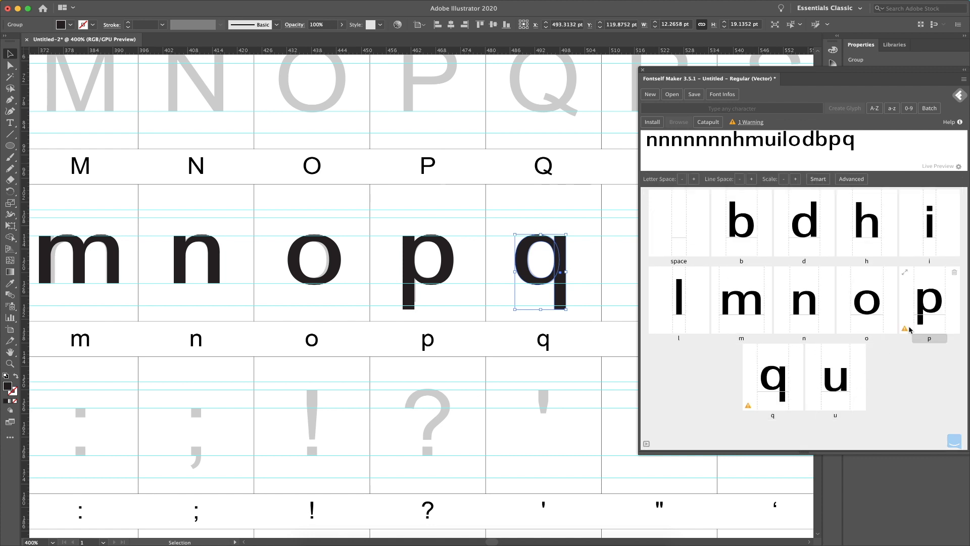
left_click_drag(931, 320, 931, 325)
left_click_drag(932, 303, 931, 293)
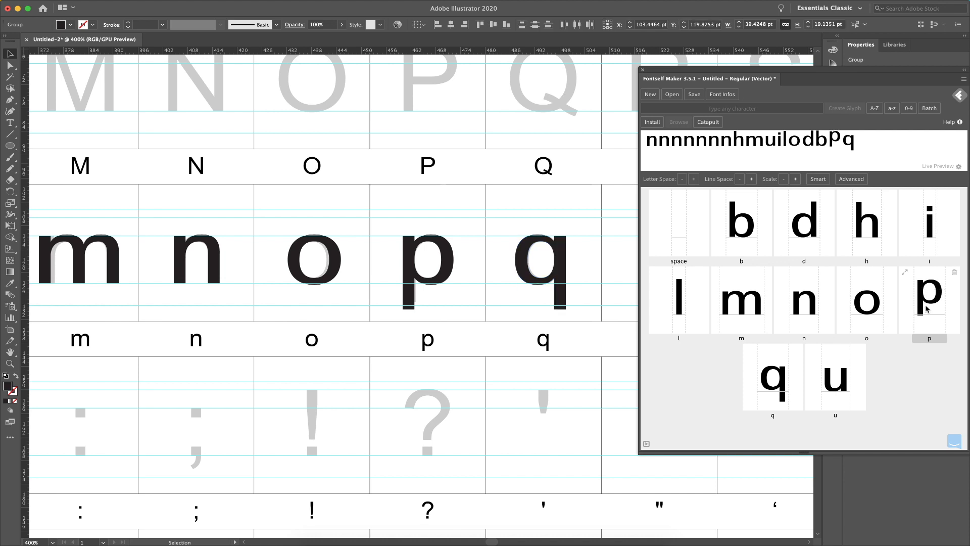
Lower the p glyph to a bottom value of -378, set the font's descender to -379 and return to the glyph overview.
double_click(926, 309)
left_click_drag(836, 282, 836, 287)
left_click(649, 196)
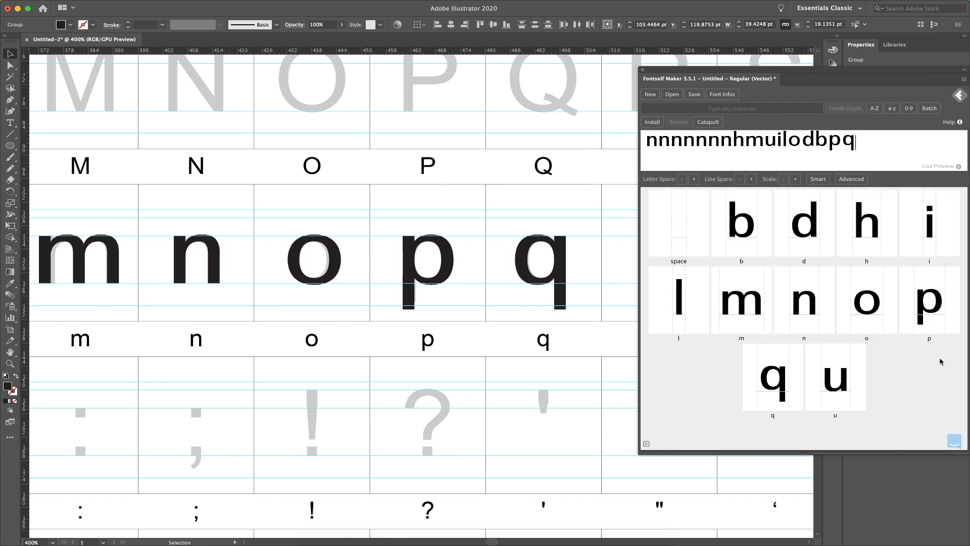
double_click(927, 303)
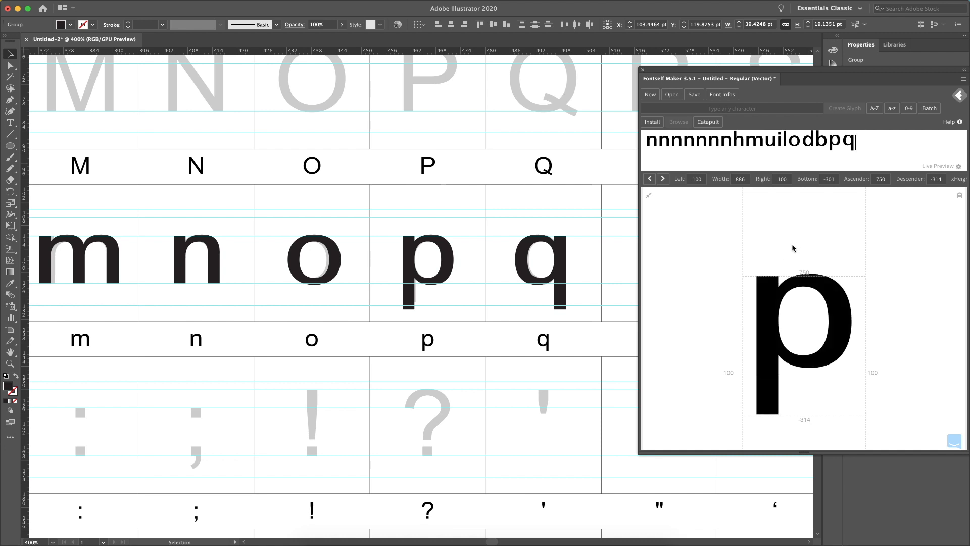
left_click_drag(830, 289, 831, 300)
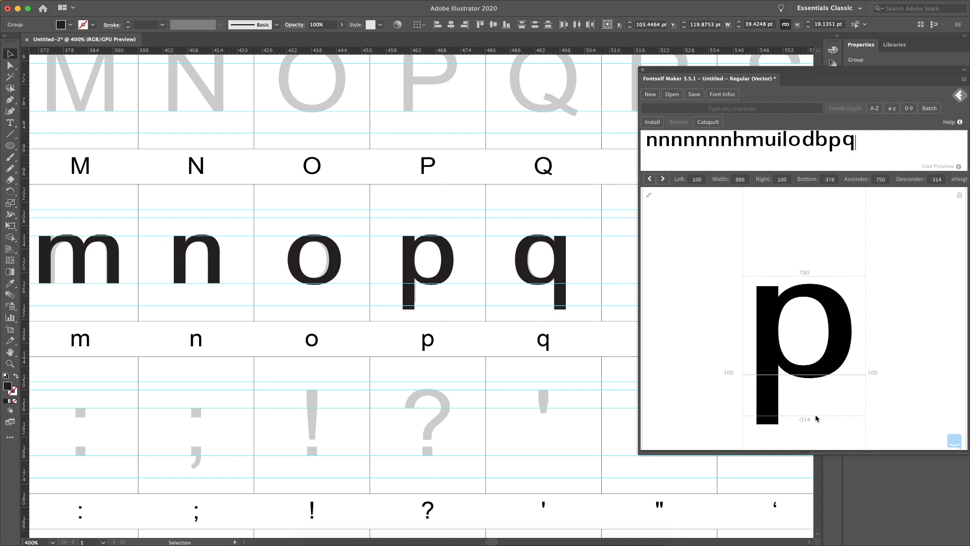
left_click_drag(812, 415, 814, 425)
left_click(649, 196)
Open the q glyph, lower it to a bottom value of -375 and return to the glyph overview.
left_click(763, 383)
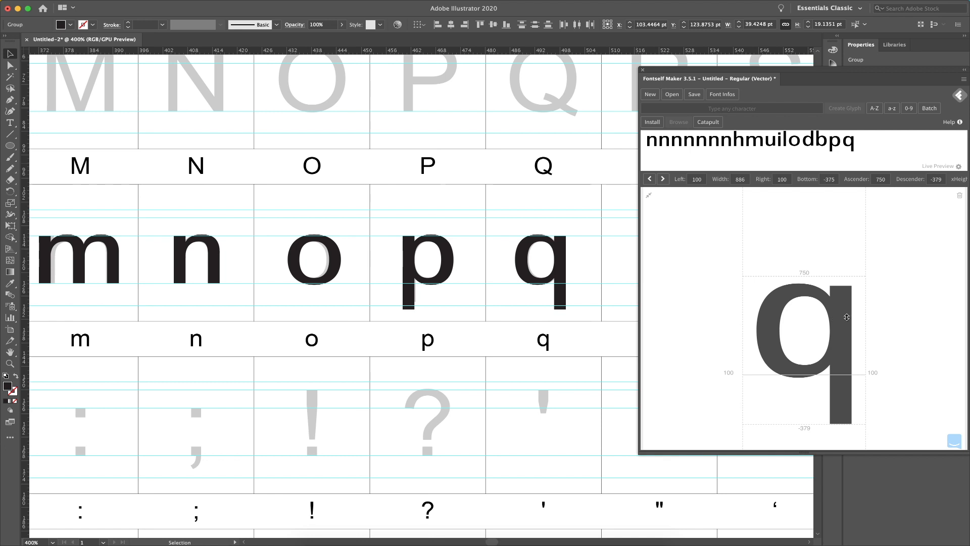
left_click_drag(844, 303, 846, 306)
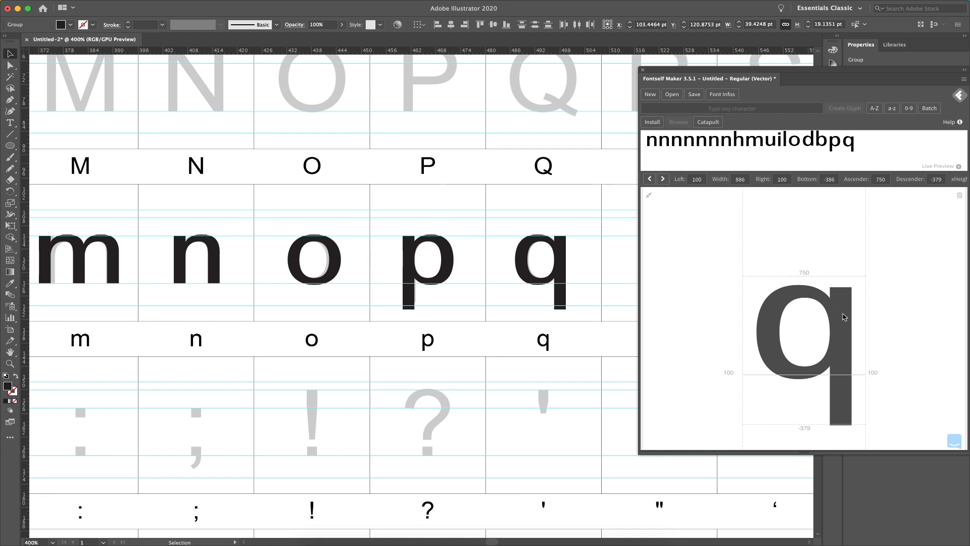
left_click_drag(846, 307, 845, 326)
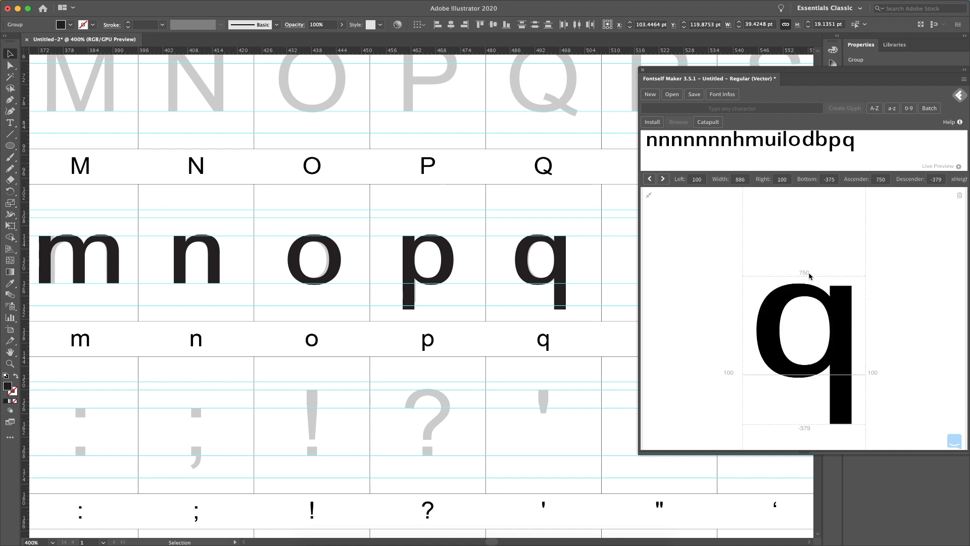
left_click(649, 195)
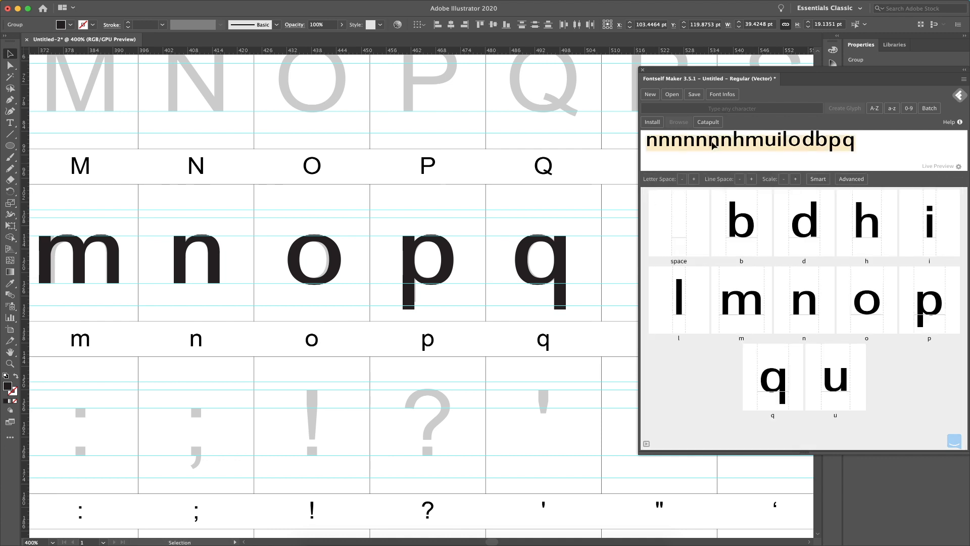
Replace the live preview text with "pool hill hum bud limb".
type("poo")
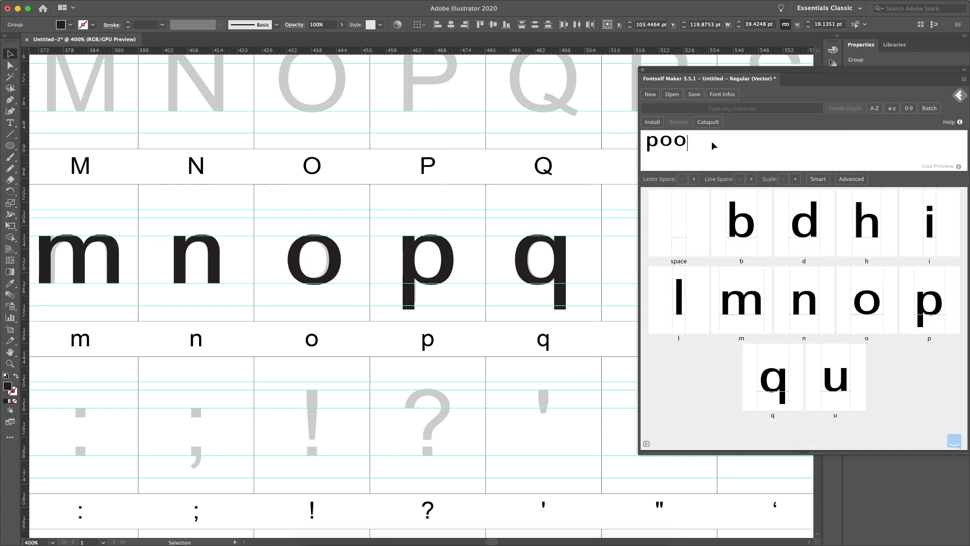
type("l hill ")
type("hum")
type(" du")
key("BackSpace")
key("BackSpace")
type("bud")
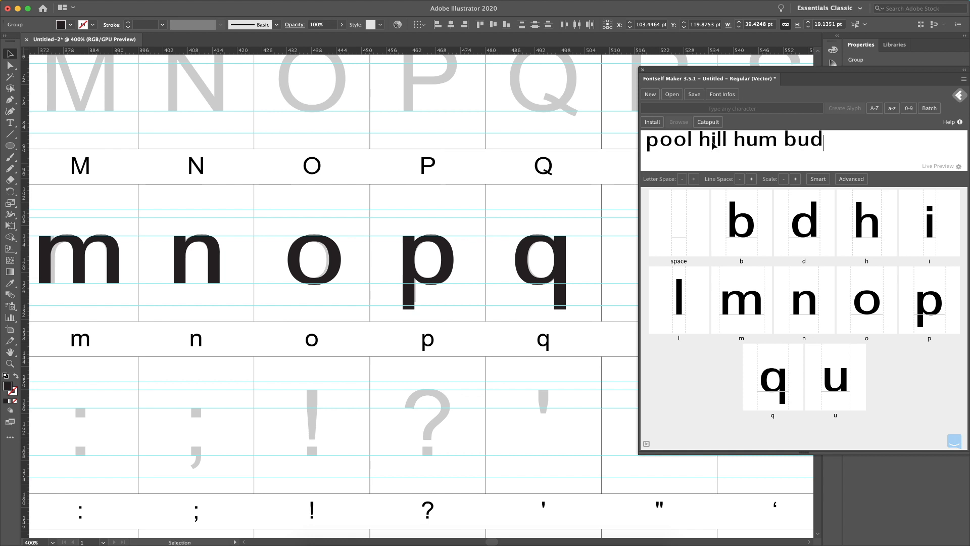
type(" limb")
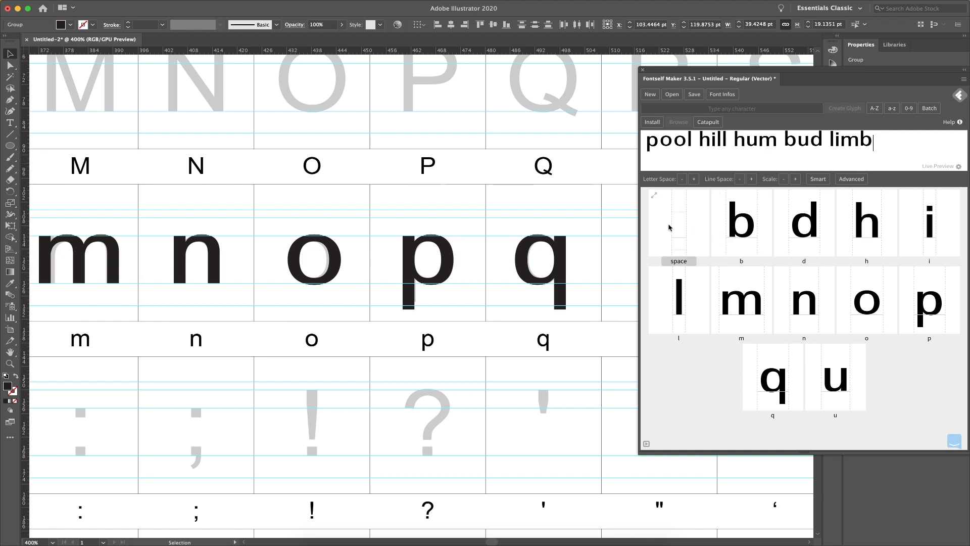
Lower the b glyph to a bottom value of -18 and the d glyph to -22 so their stems sit on the baseline.
double_click(772, 228)
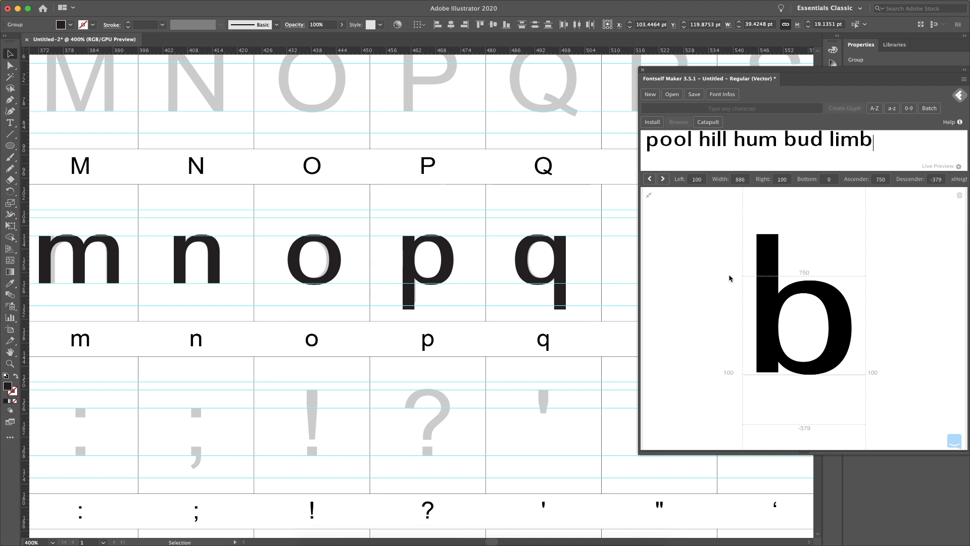
left_click_drag(756, 325, 756, 327)
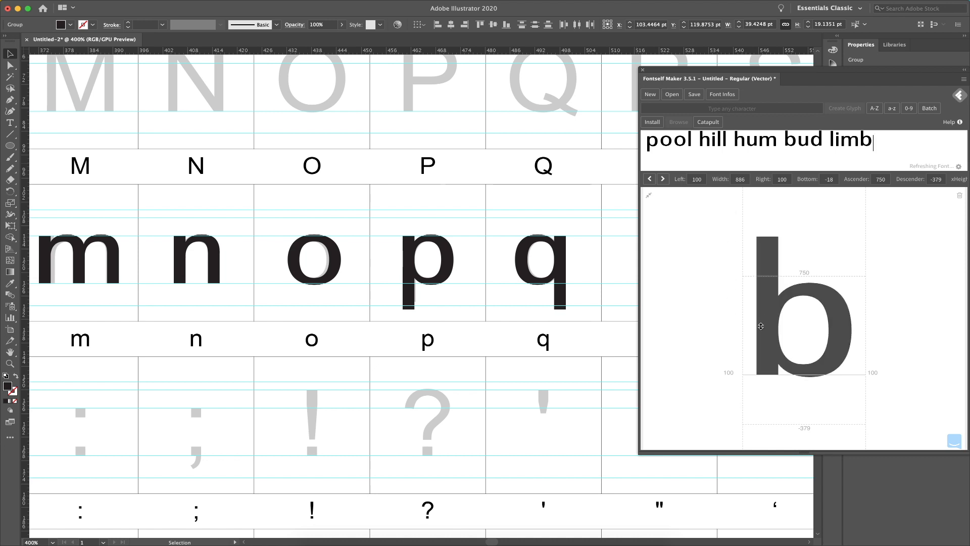
left_click(663, 179)
left_click(663, 179)
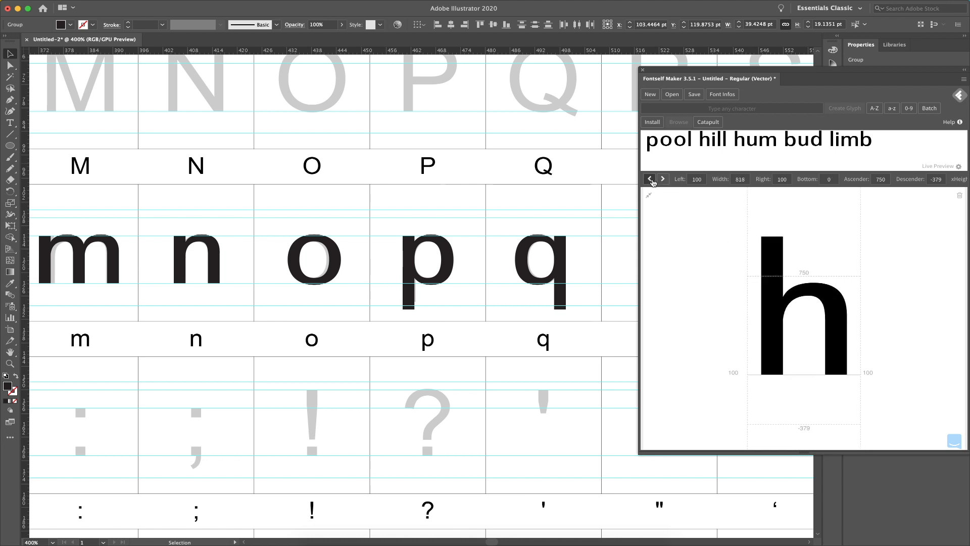
left_click(650, 179)
left_click_drag(777, 310, 777, 313)
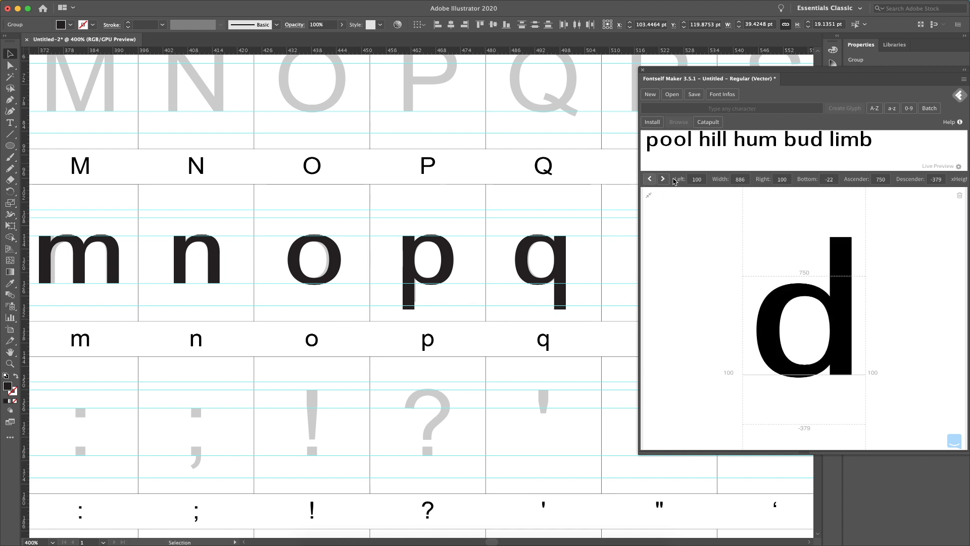
Move the Fontself Maker window over the artboard, enlarge it and return to the glyph overview.
left_click_drag(818, 77, 399, 72)
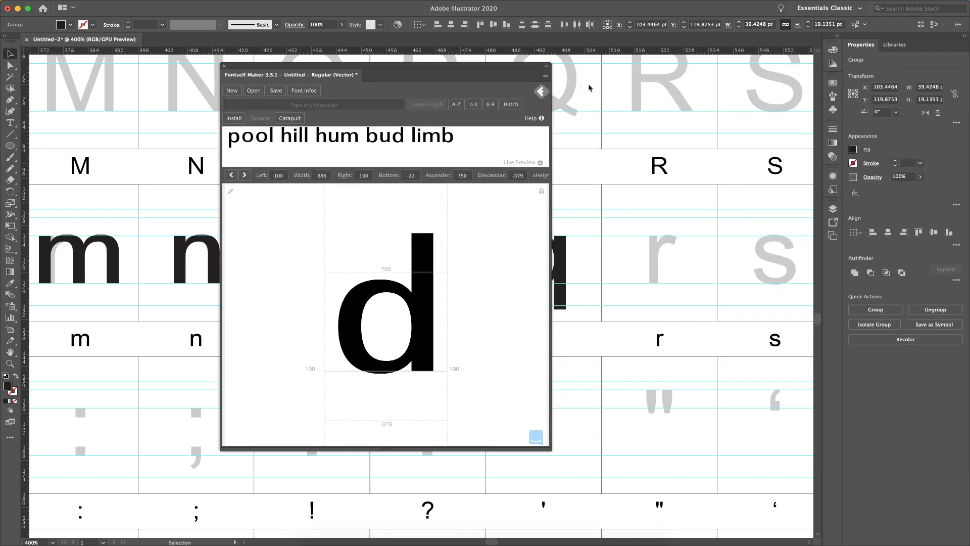
left_click(549, 62)
left_click_drag(547, 448, 871, 477)
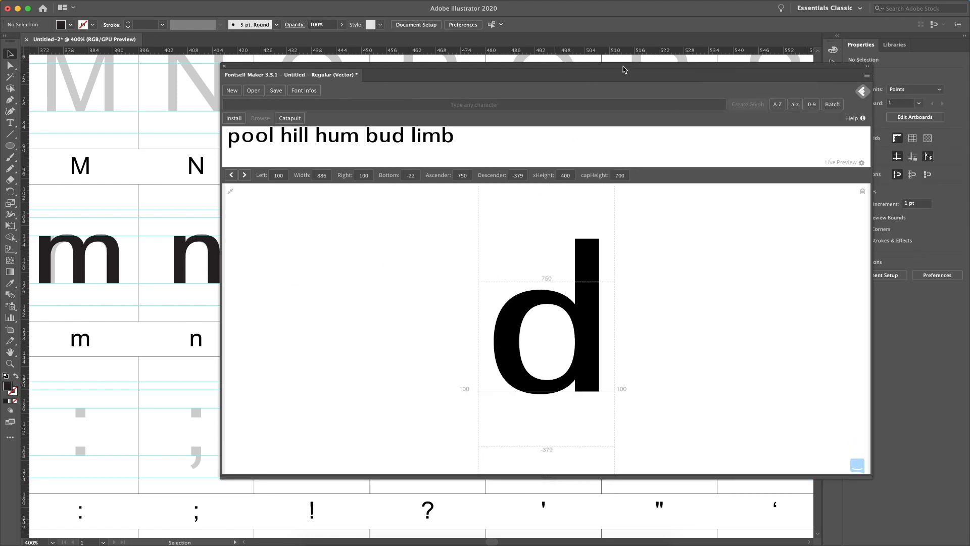
left_click(231, 192)
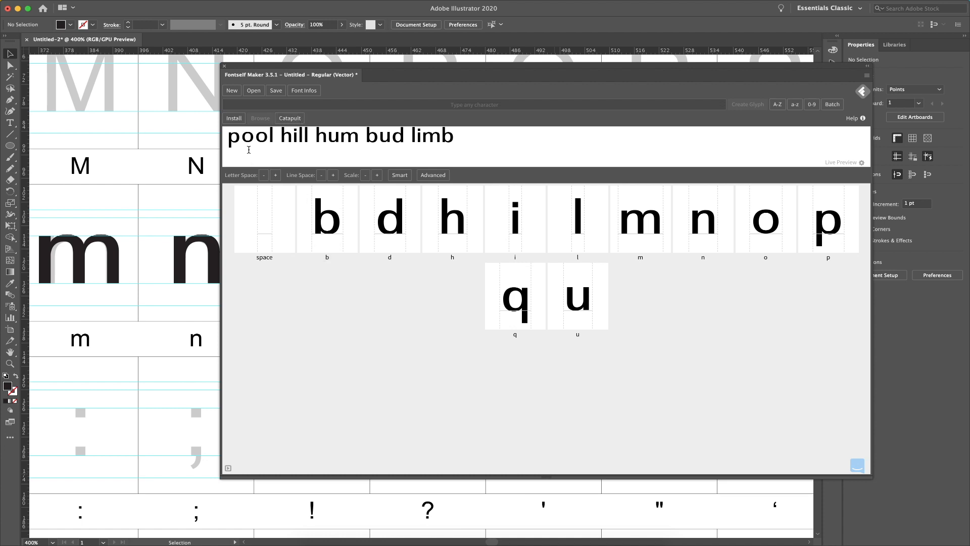
Look through Fontself Maker's extension options and the font information form, and return to the glyph overview.
left_click(867, 76)
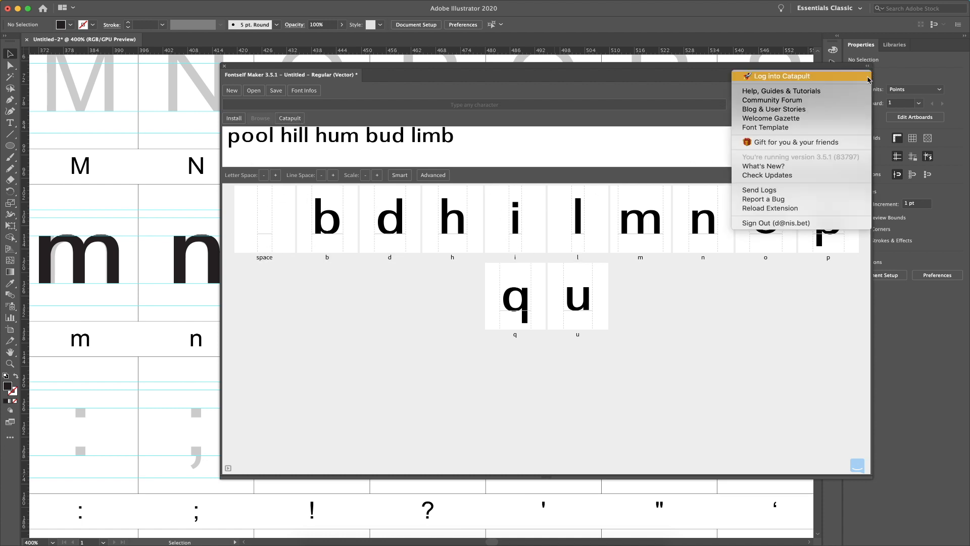
left_click(689, 147)
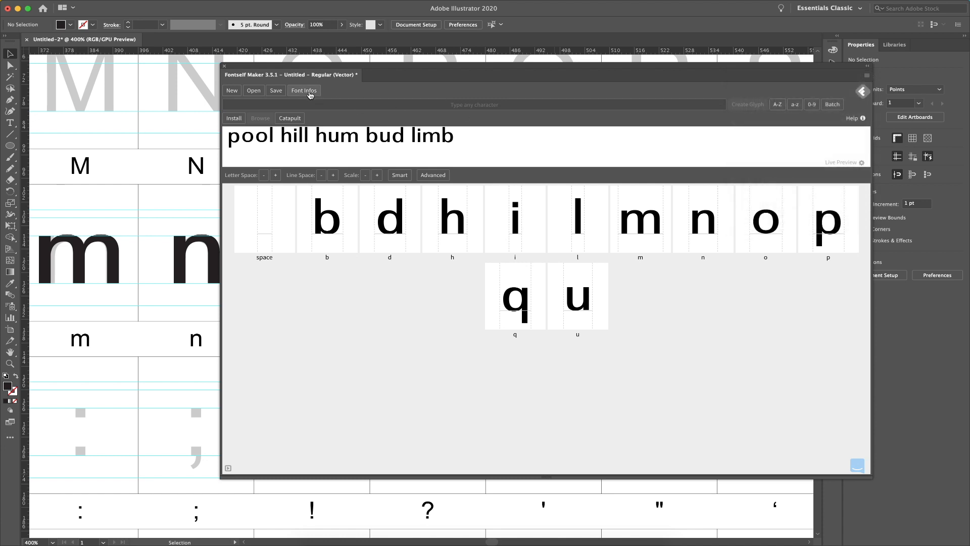
left_click(303, 91)
left_click(330, 114)
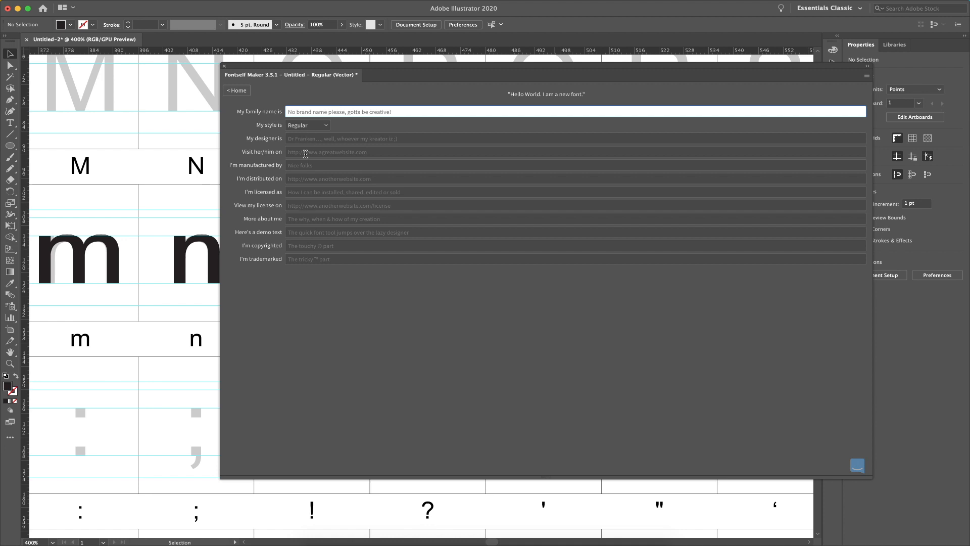
left_click(239, 91)
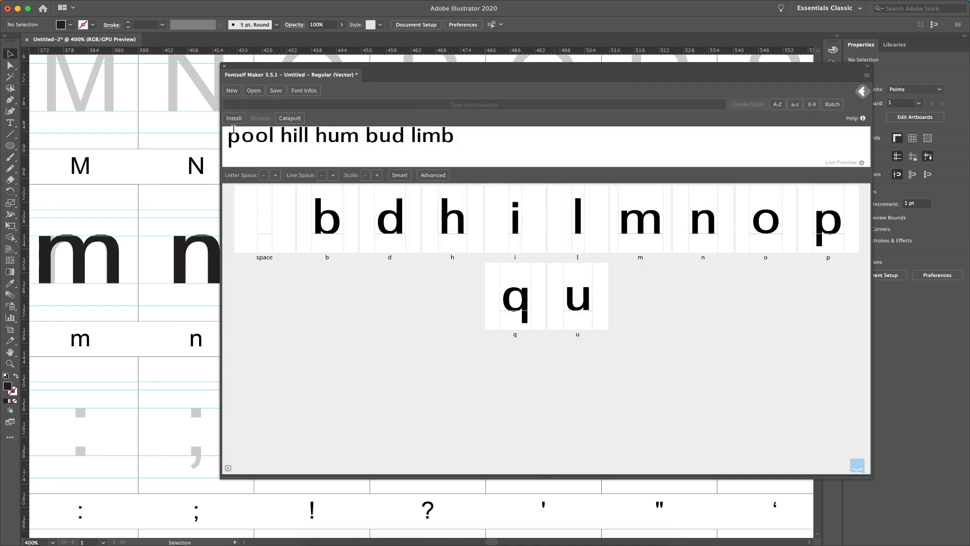
Tighten the letter space of all glyphs to side bearings of 94 and check the b and d glyphs.
left_click(264, 176)
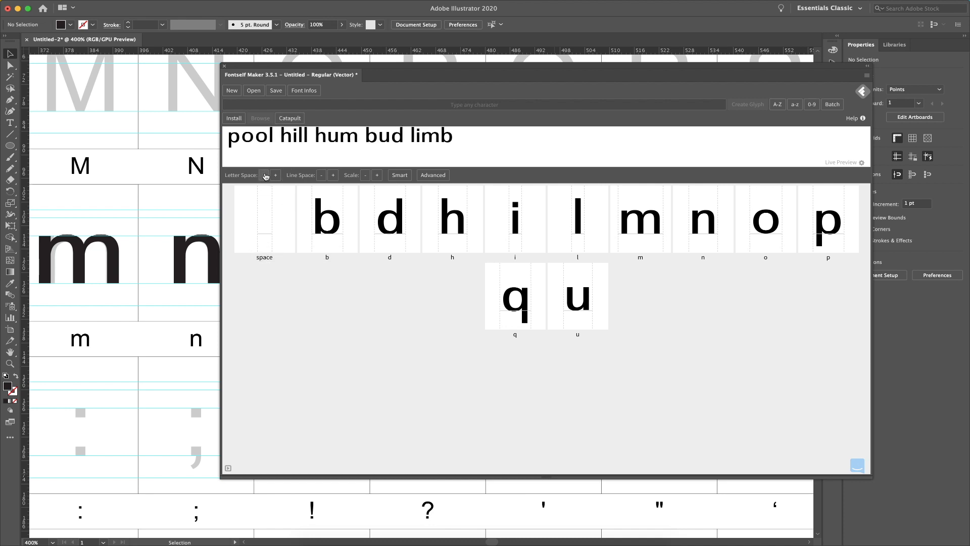
left_click(264, 176)
left_click(264, 178)
left_click(265, 177)
double_click(326, 217)
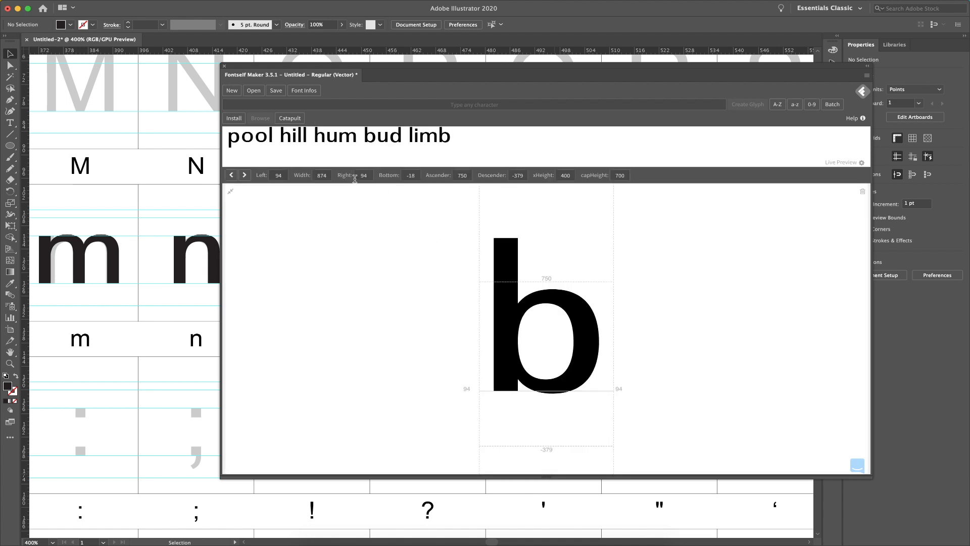
left_click(245, 176)
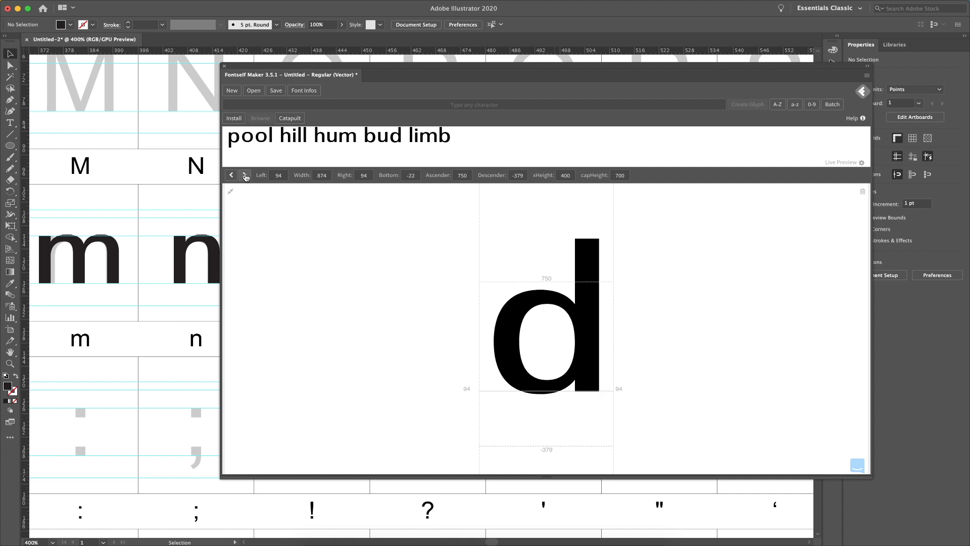
left_click(231, 175)
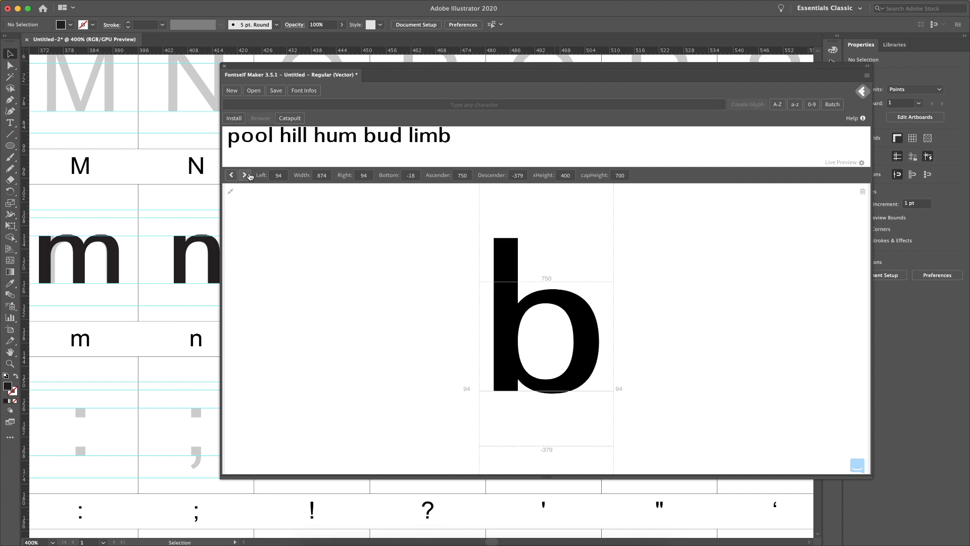
left_click(232, 194)
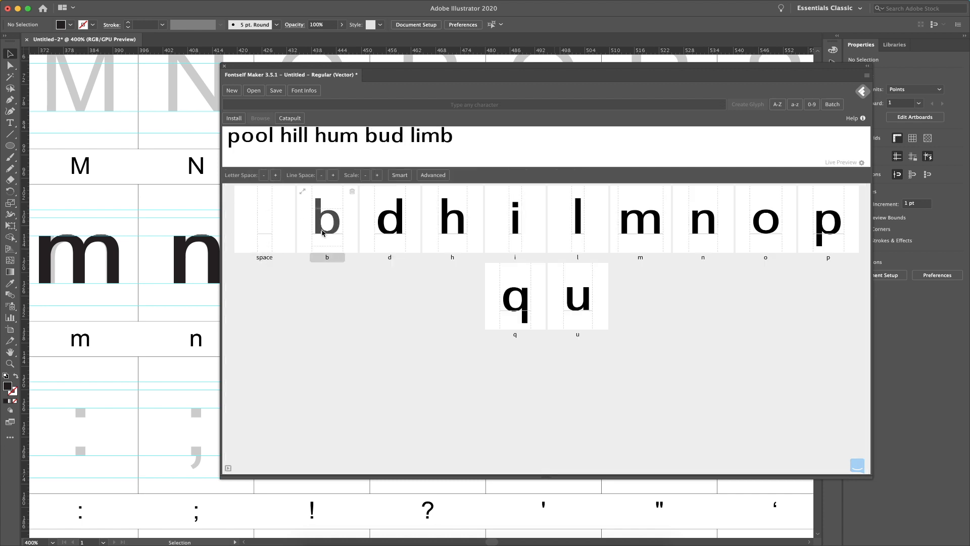
Widen the letter space of all glyphs back to side bearings of 100 and check the b glyph.
left_click(323, 231)
left_click(232, 194)
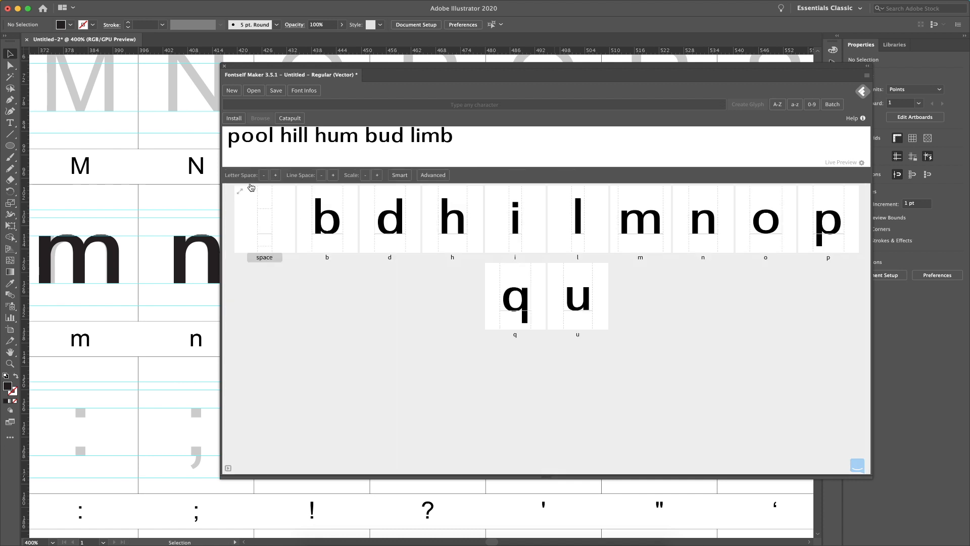
left_click(276, 176)
left_click(311, 229)
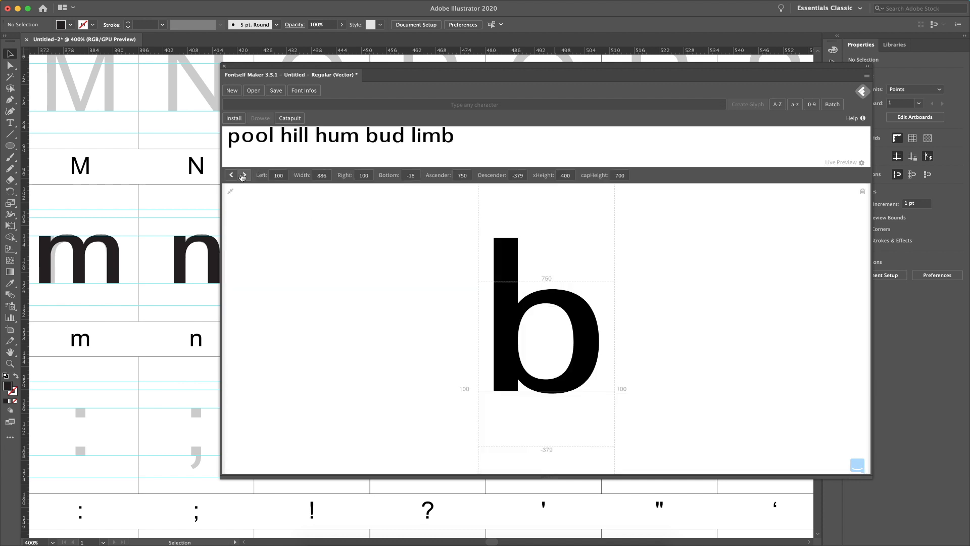
left_click(231, 192)
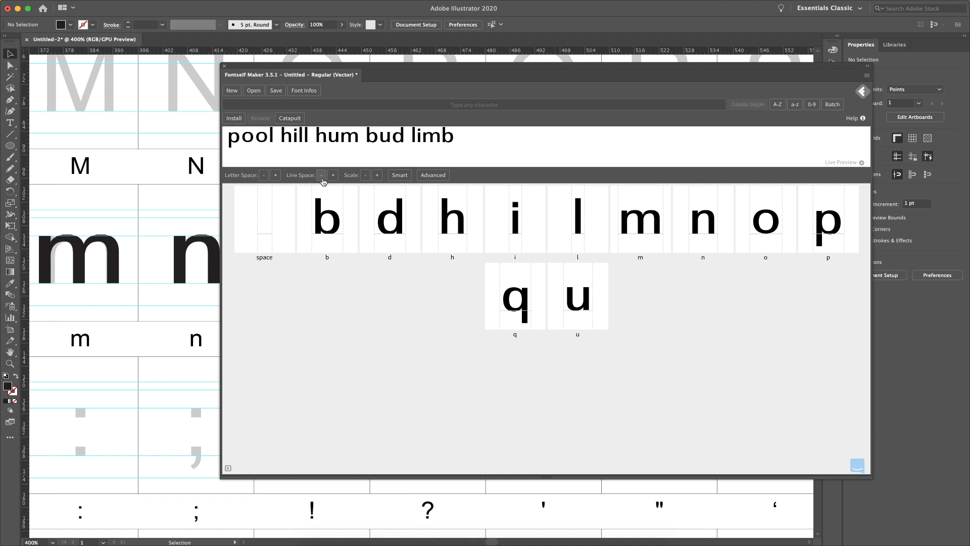
Scale all glyphs down one step and back up, glance at the advanced spacing view and return to the glyph overview.
left_click(366, 178)
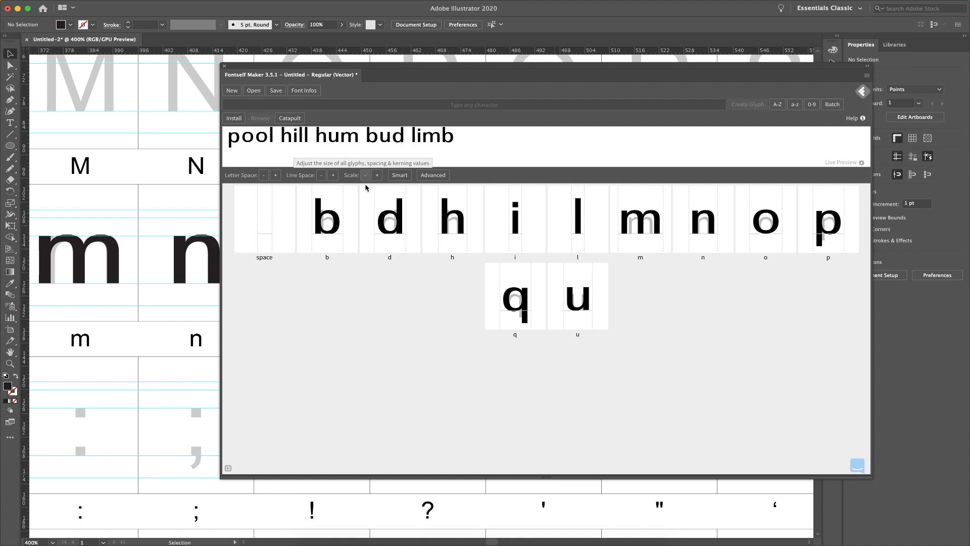
left_click(382, 179)
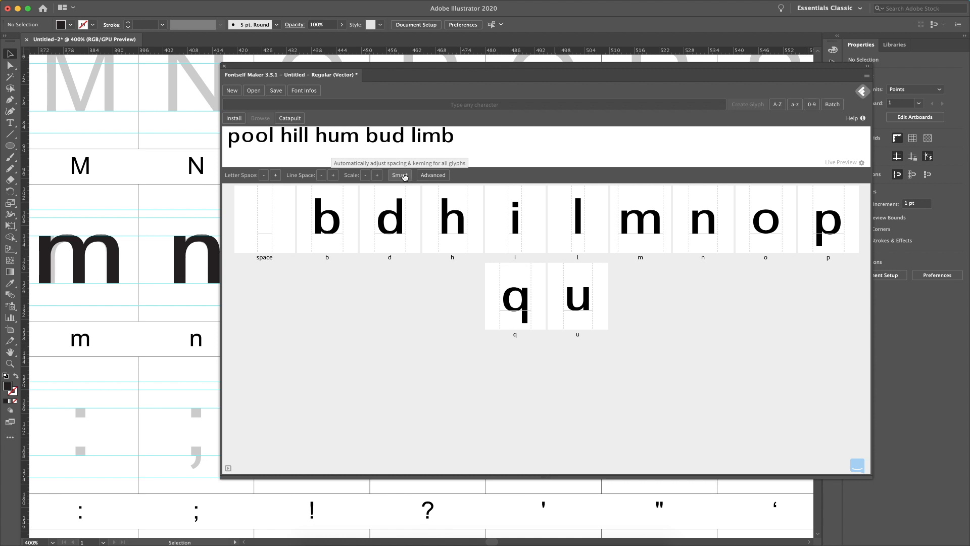
left_click(405, 176)
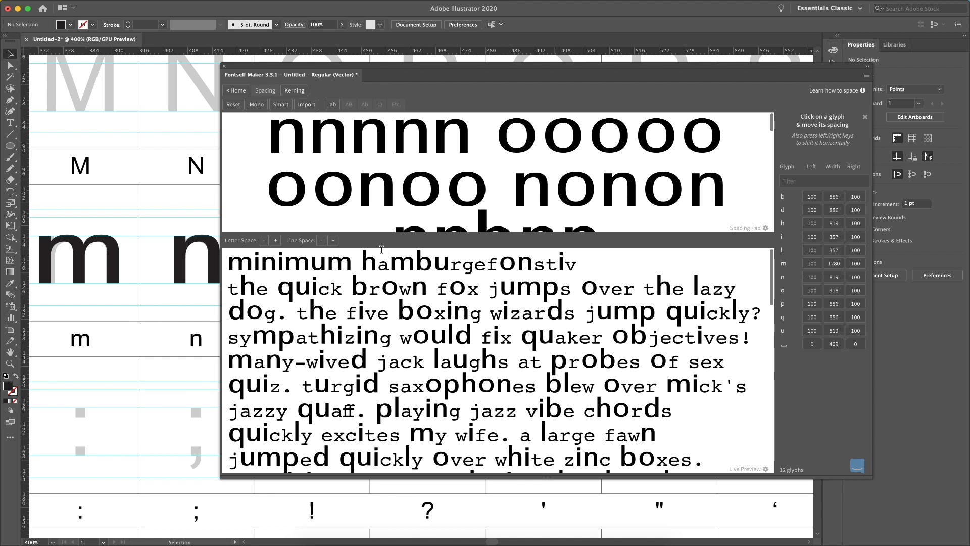
left_click(236, 90)
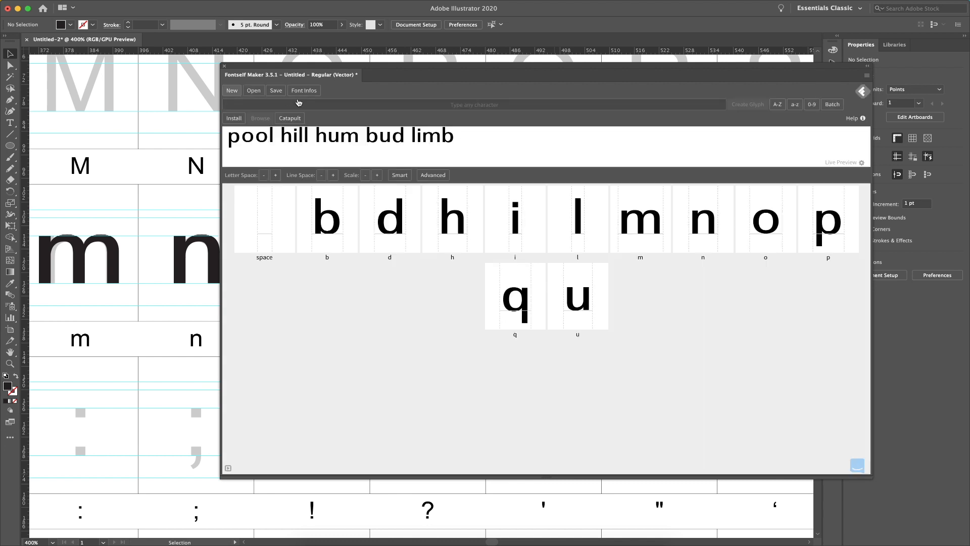
Open the advanced spacing view and test the live preview by adding "Iasdf" after "vase!" and removing it again.
left_click(434, 175)
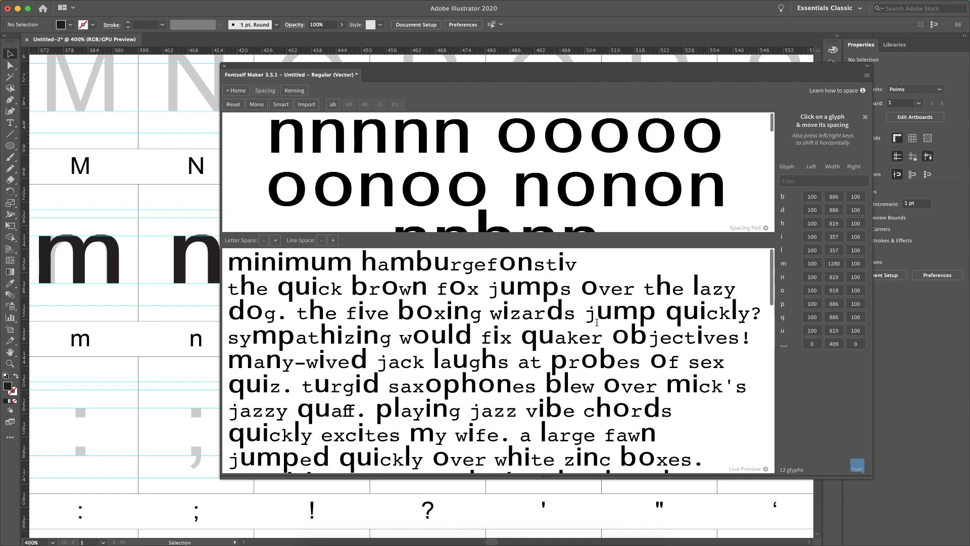
scroll(586, 329, "down", 5)
left_click(654, 311)
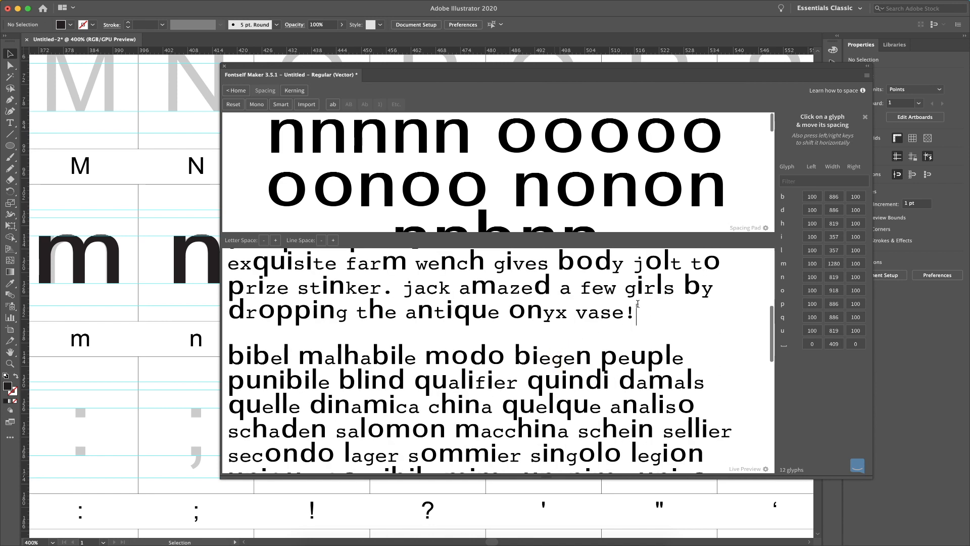
type("Iasdf")
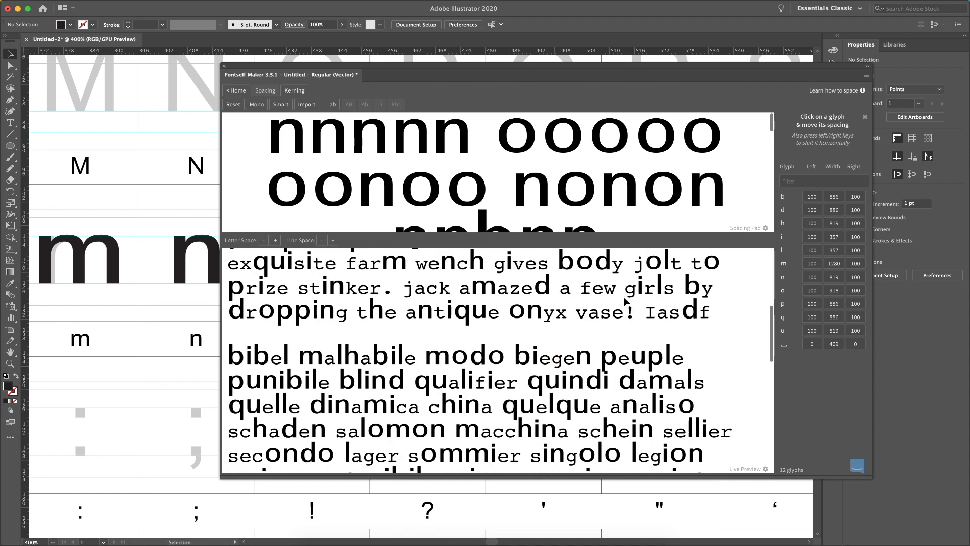
key("BackSpace")
key("BackSpace")
key("BackSpace")
key("BackSpace")
key("BackSpace")
key("BackSpace")
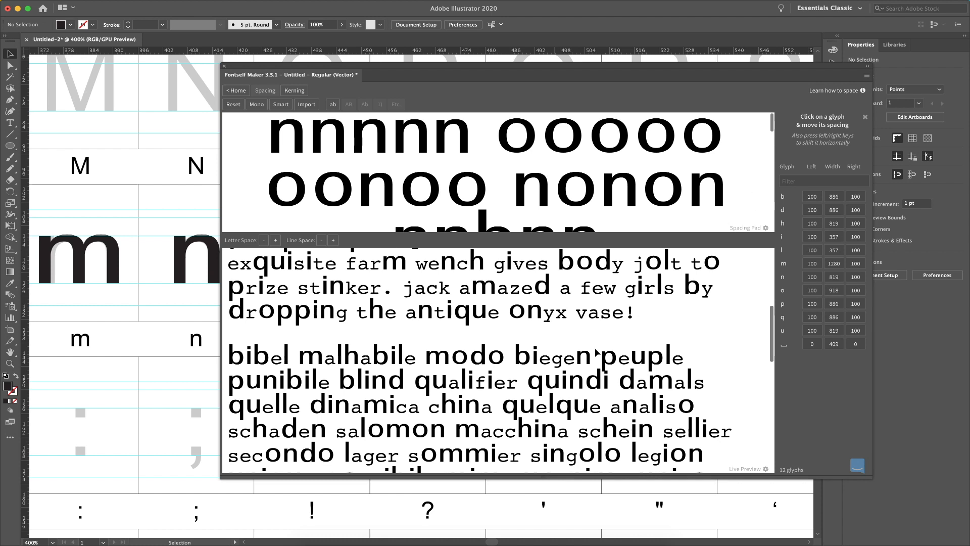
Look through the sample paragraphs in the spacing view's live preview.
scroll(441, 410, "up", 5)
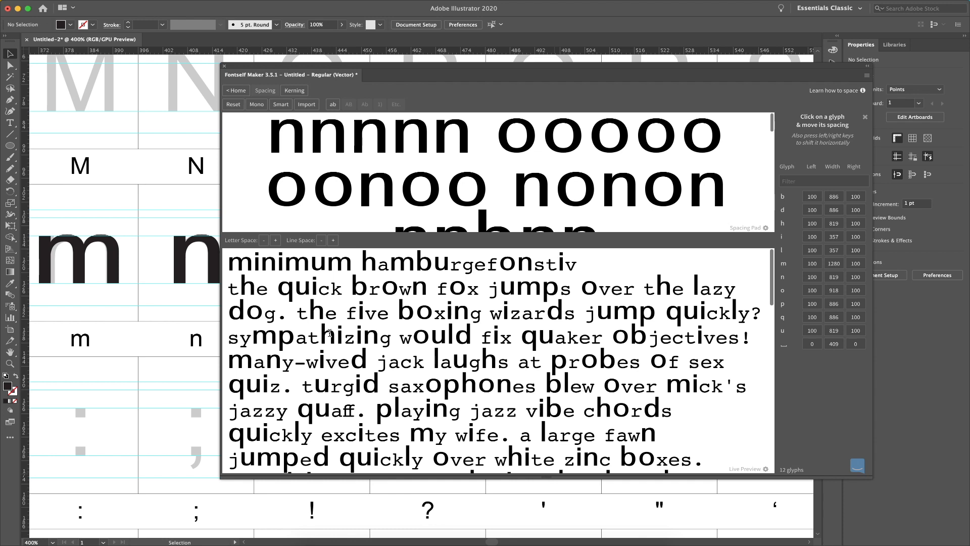
scroll(354, 343, "down", 5)
scroll(382, 356, "down", 10)
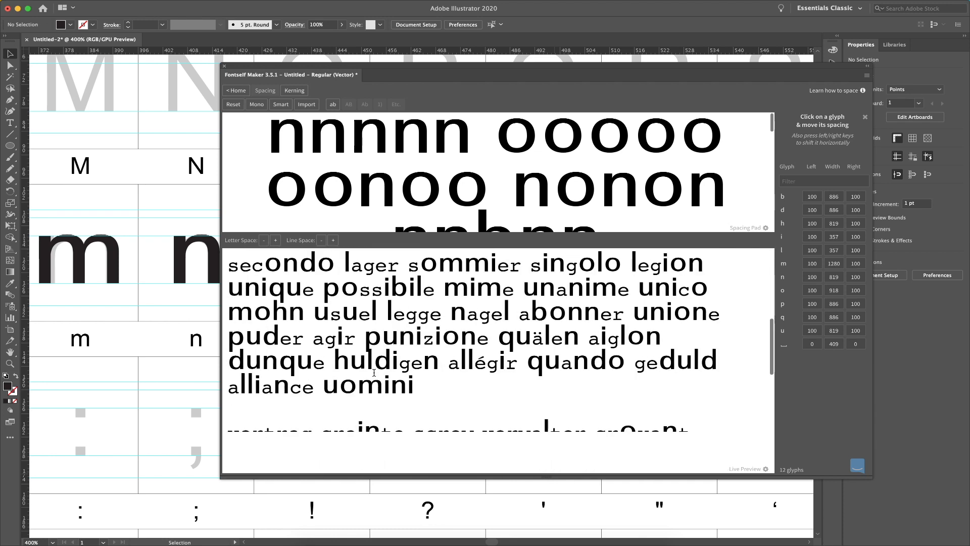
scroll(377, 375, "up", 5)
scroll(377, 376, "up", 10)
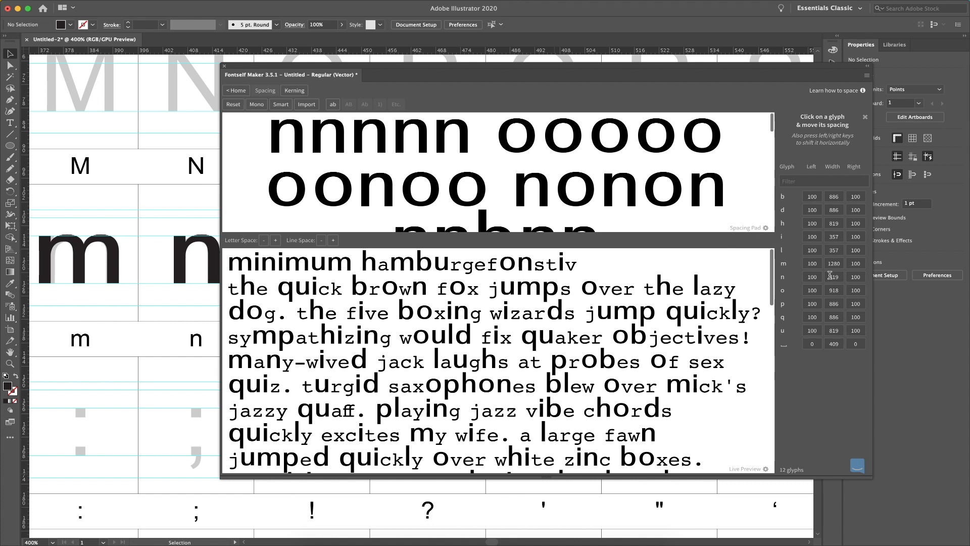
Open the kerning view and look through the letter combinations in the kerning pad.
left_click(296, 92)
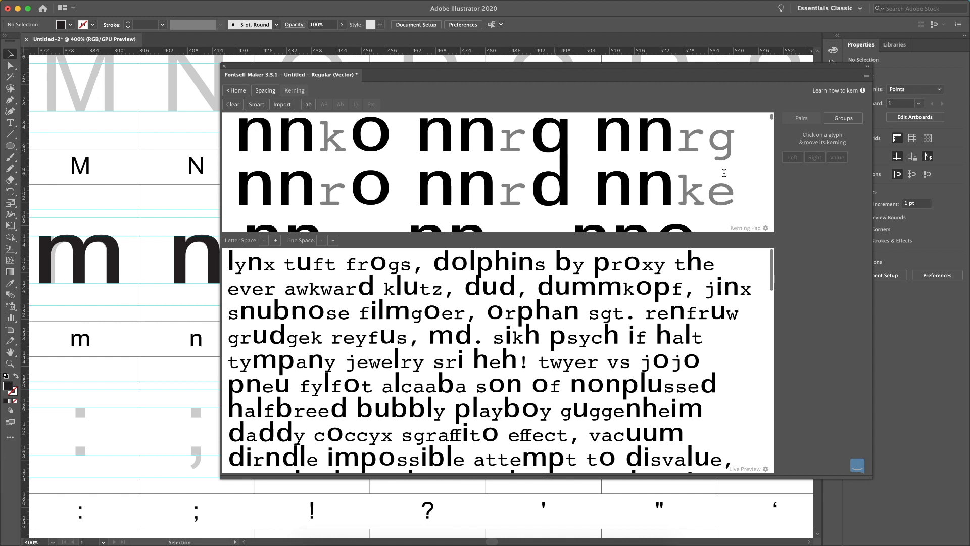
scroll(724, 173, "down", 2)
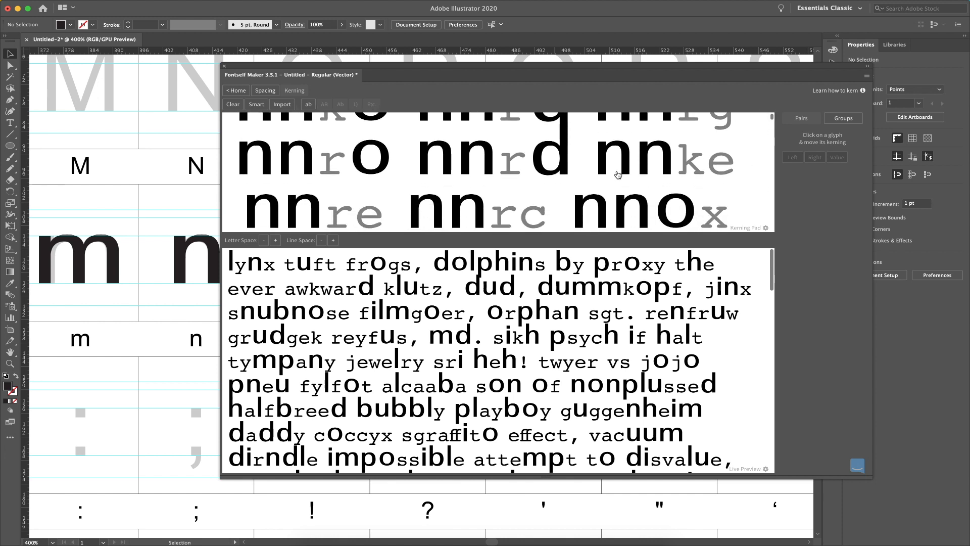
scroll(748, 221, "down", 5)
scroll(755, 223, "down", 3)
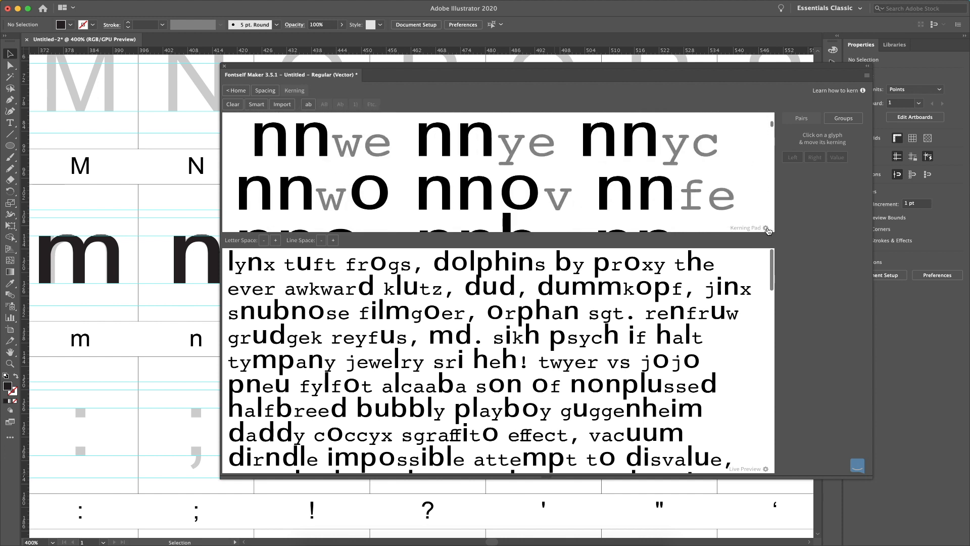
Try the black and transparent backgrounds for the kerning pad, restore the white one and return to the glyph overview.
left_click(766, 229)
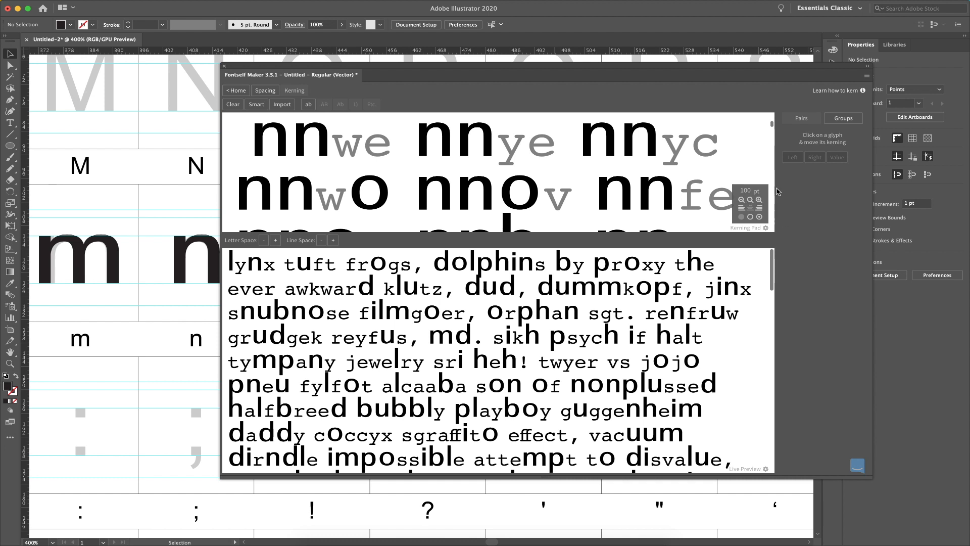
left_click(750, 217)
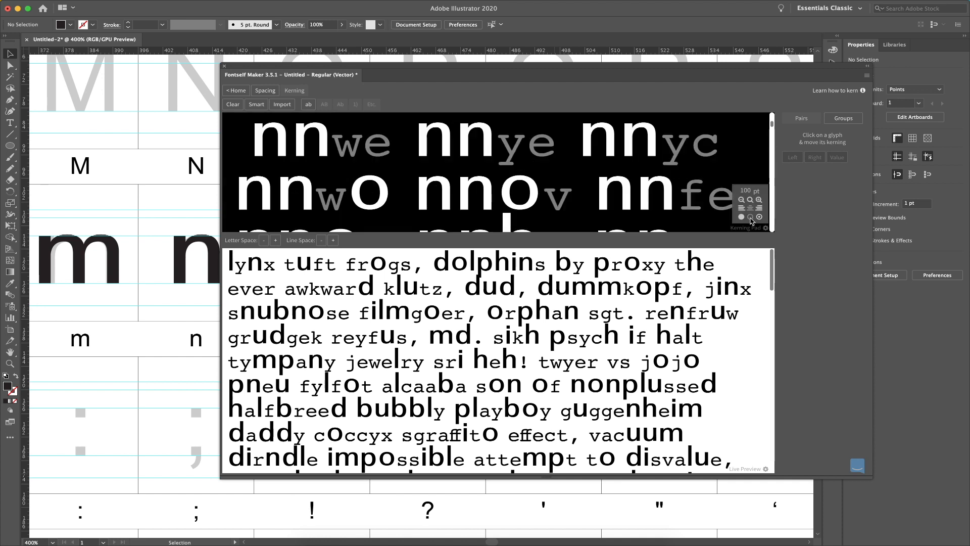
left_click(742, 218)
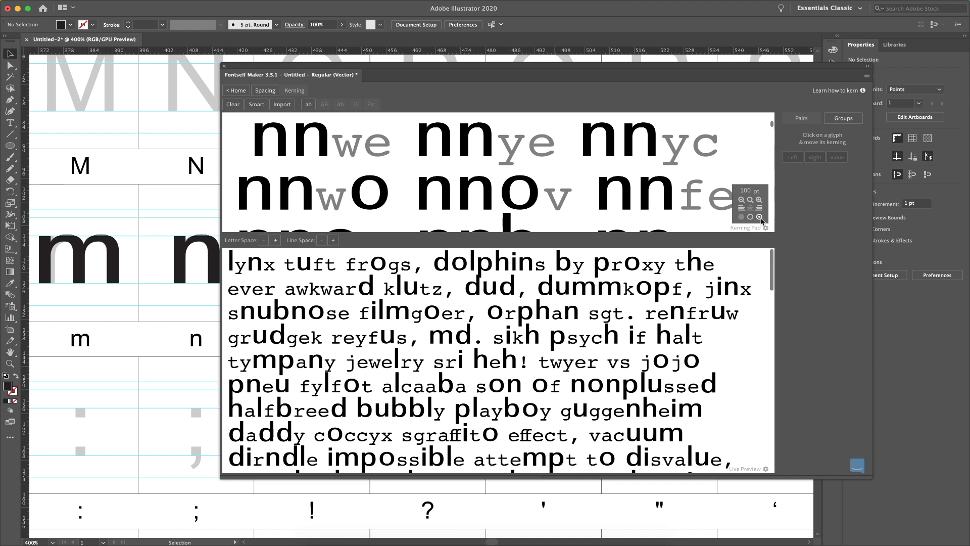
left_click(760, 218)
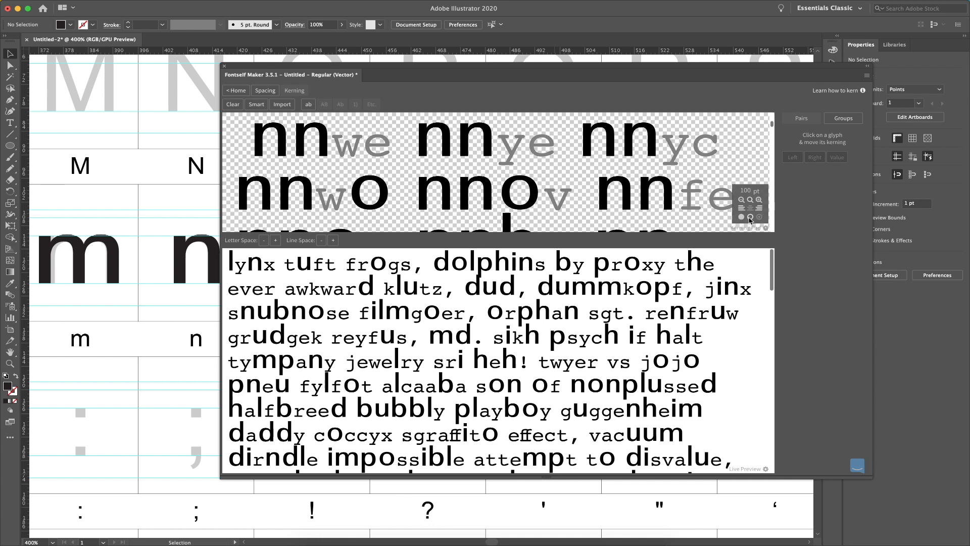
left_click(752, 218)
left_click(759, 217)
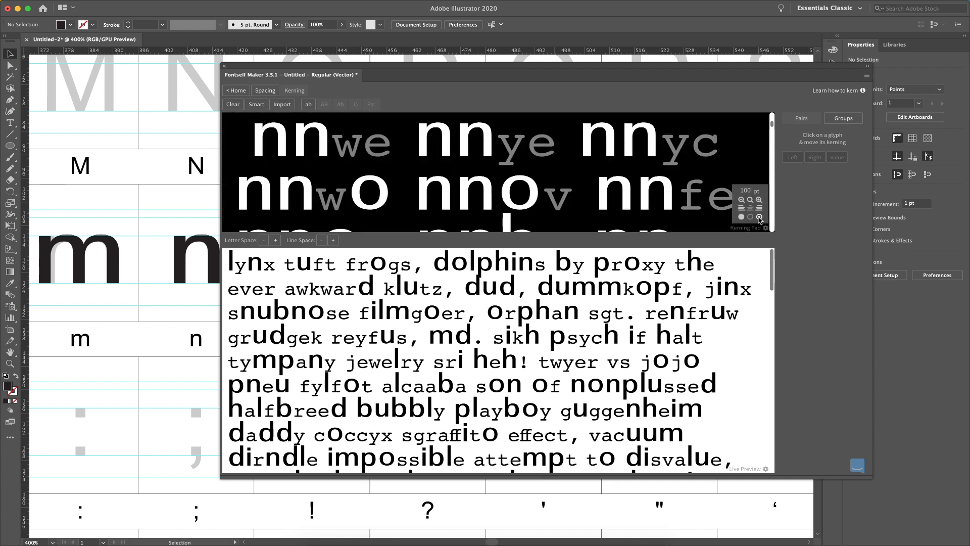
left_click(747, 222)
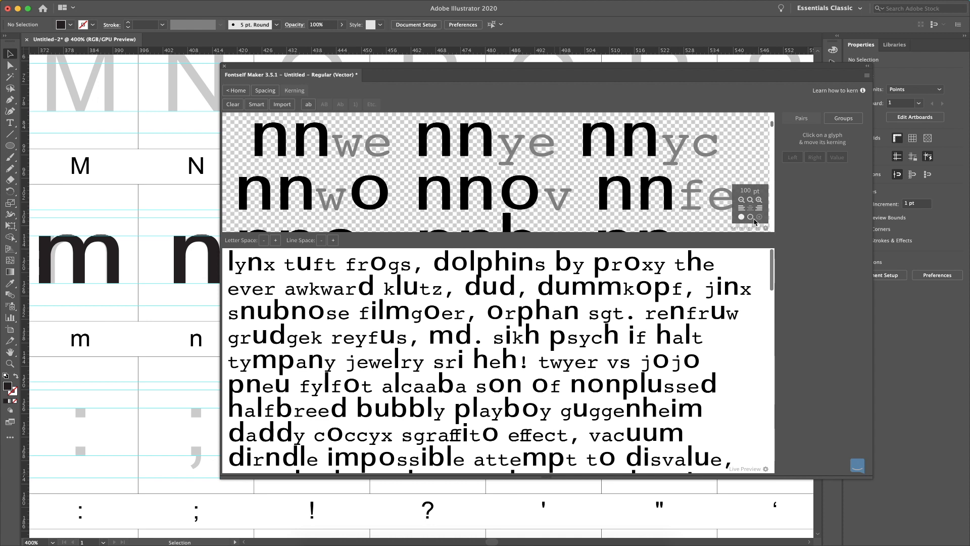
left_click(752, 218)
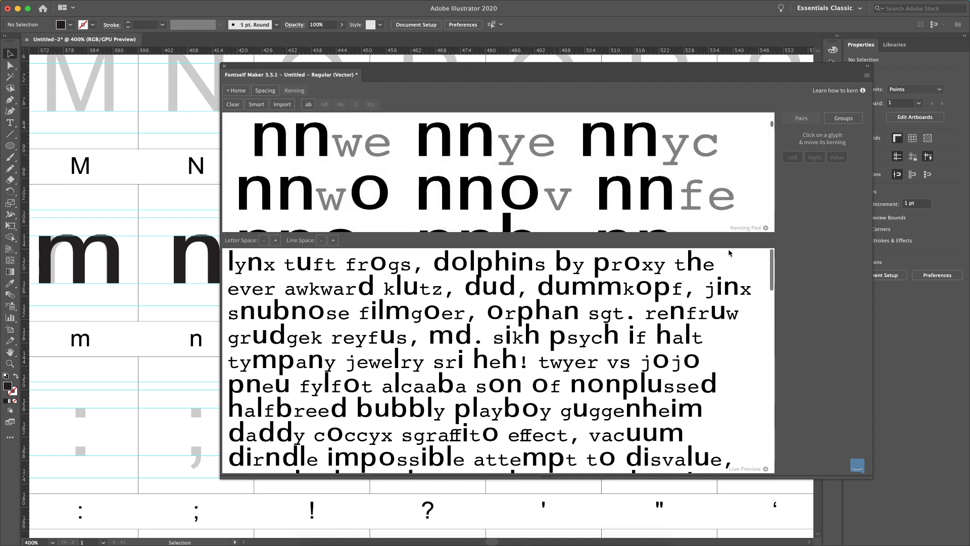
mouse_move(766, 468)
left_click(237, 91)
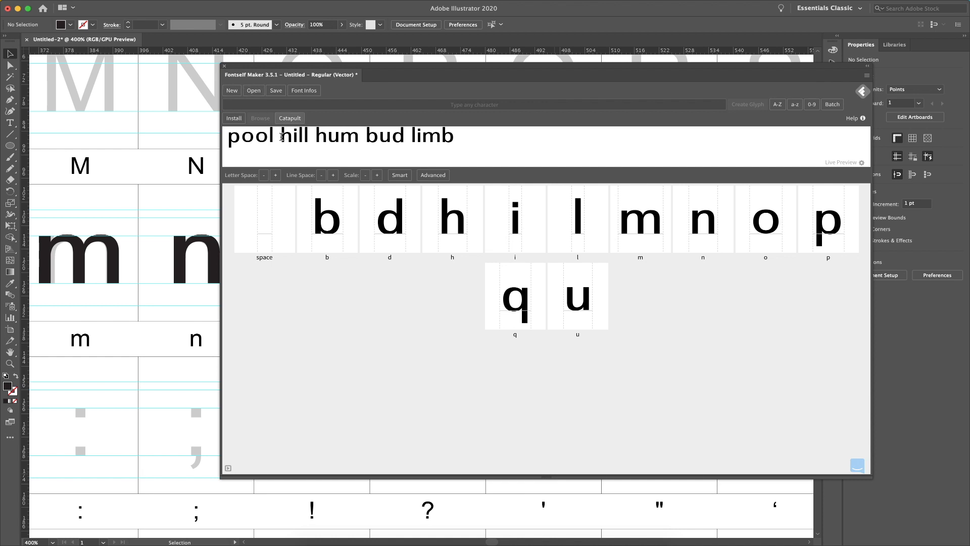
Apply Smart Space & Kern to all glyphs with a maximum space of 100 around vertical shapes.
left_click(400, 175)
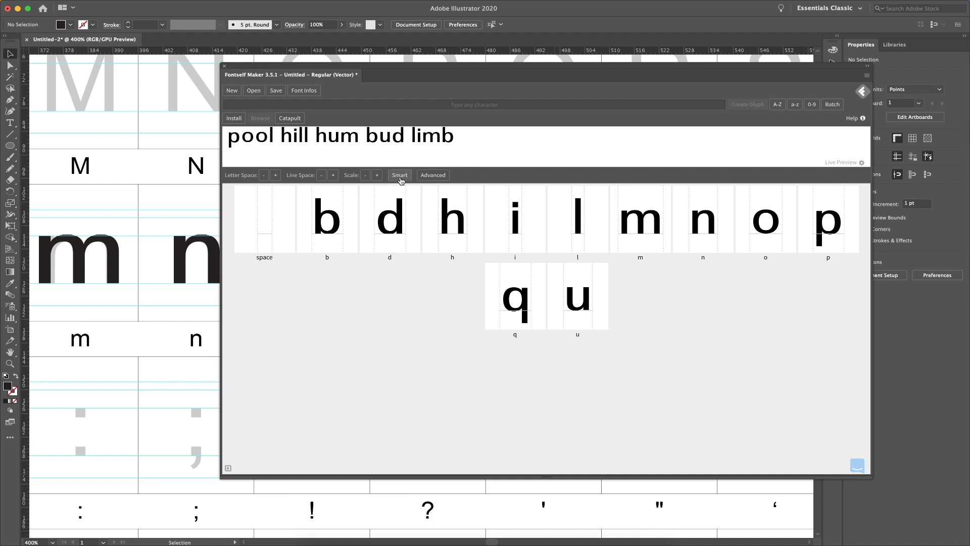
left_click(400, 175)
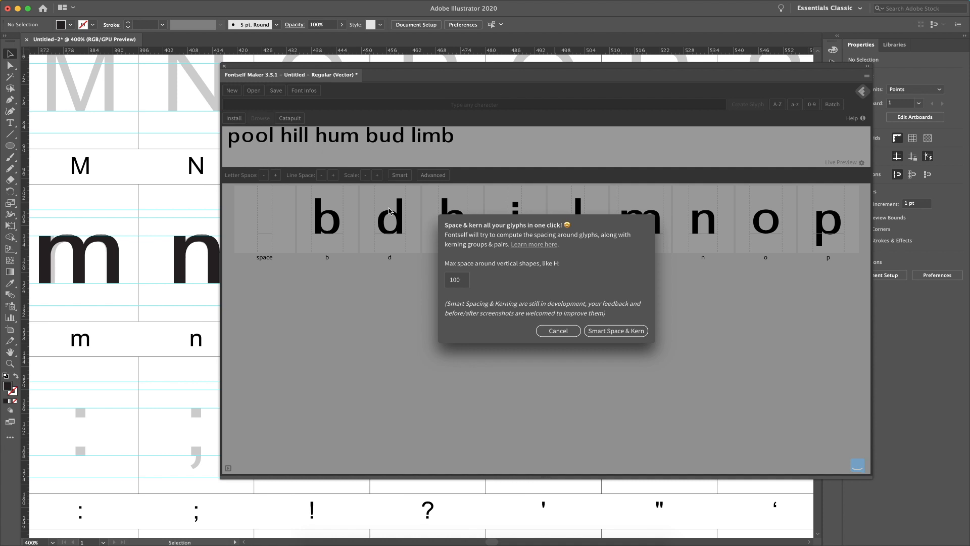
left_click(614, 332)
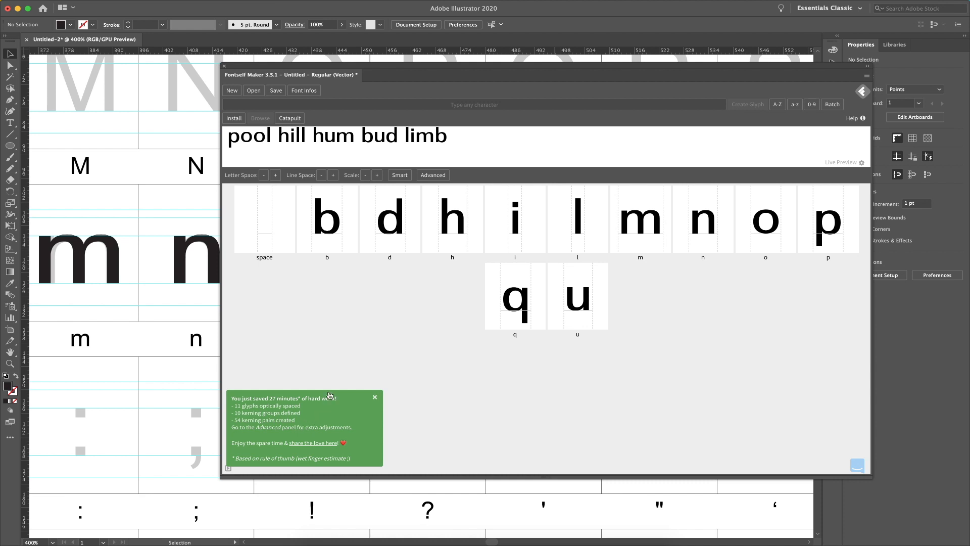
Examine the side bearings of each glyph and the kerning pair values, and return to the glyph overview.
left_click(439, 177)
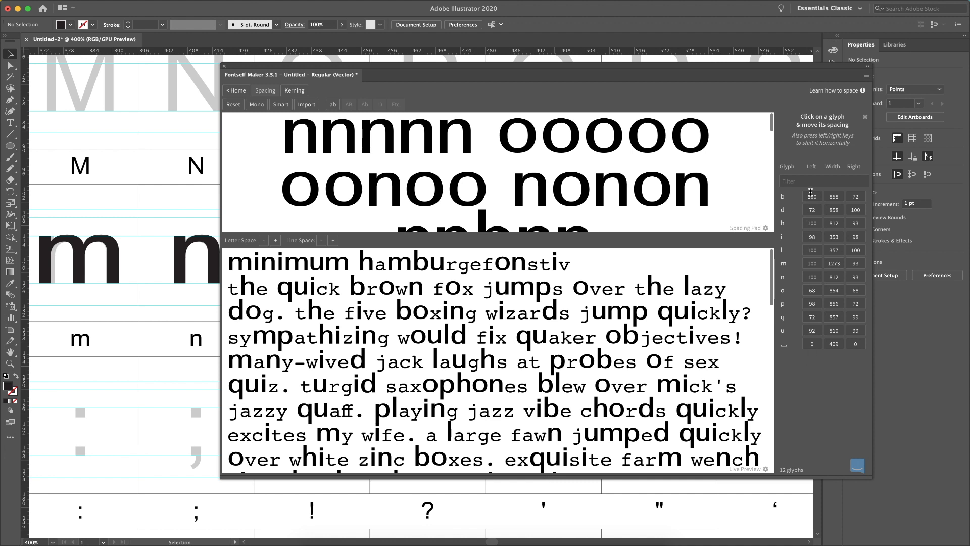
left_click(300, 91)
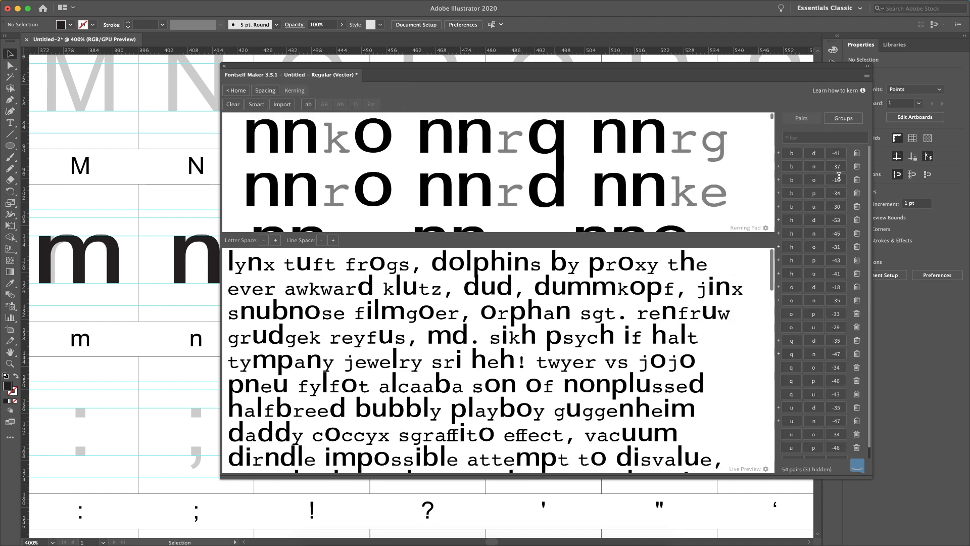
scroll(870, 154, "down", 1)
scroll(870, 160, "up", 1)
scroll(793, 323, "down", 1)
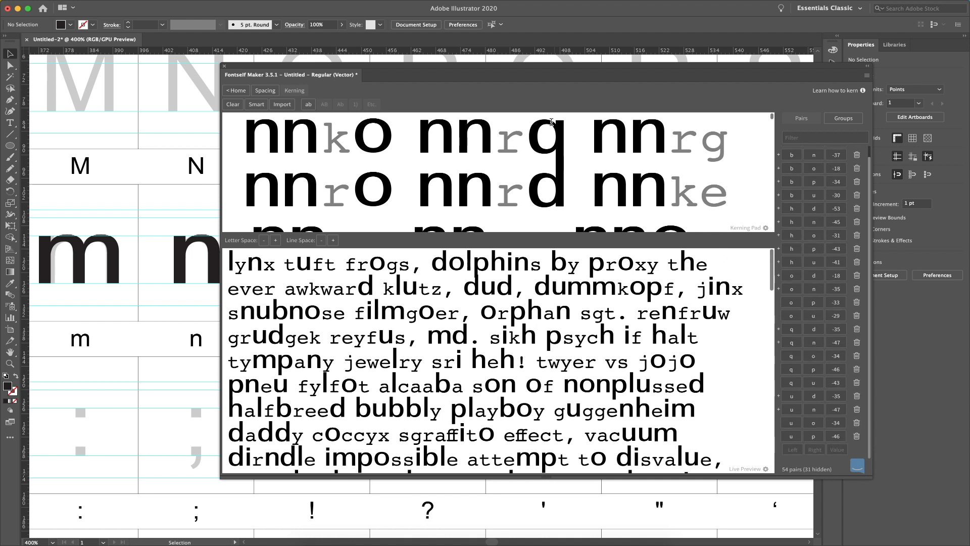
left_click(236, 90)
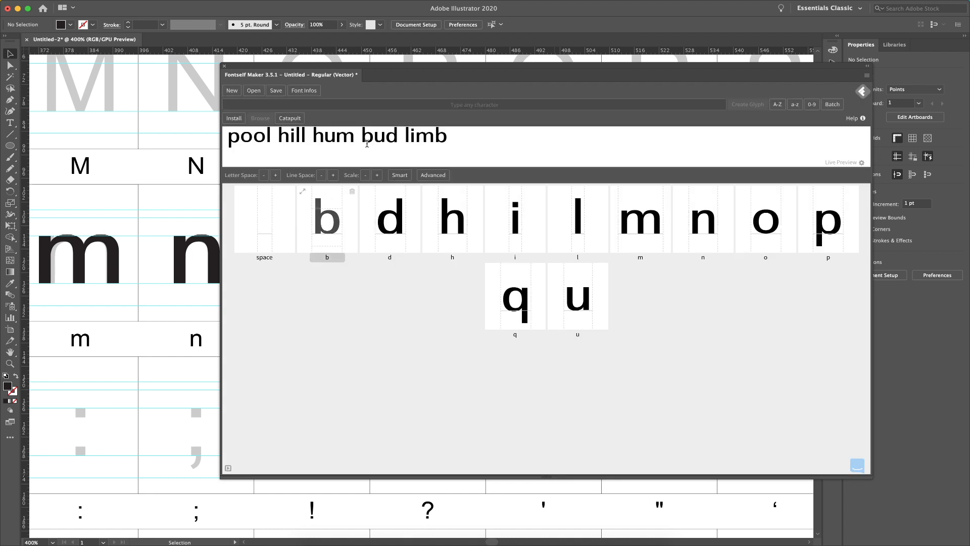
Move the Fontself Maker window aside to uncover the lowercase n artwork on the artboard.
left_click_drag(448, 137, 228, 144)
left_click(299, 150)
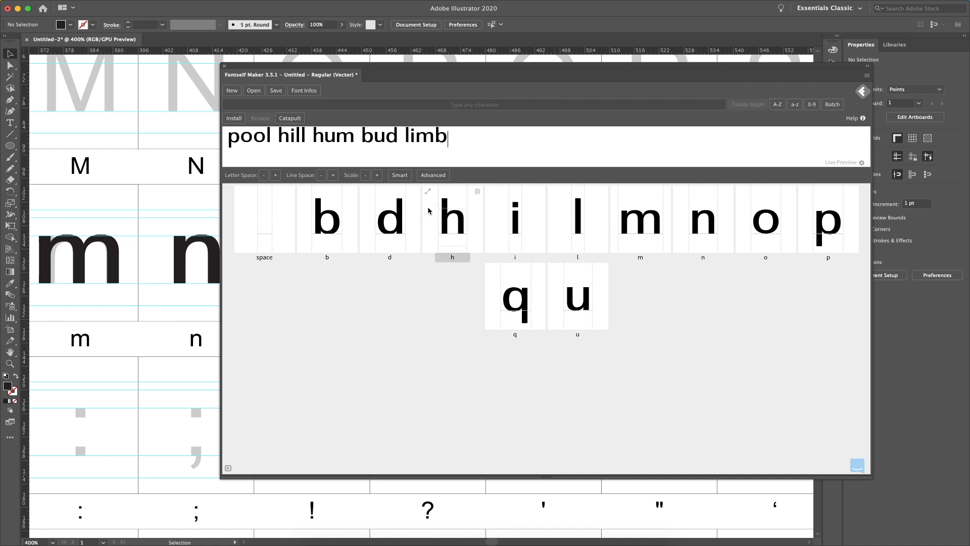
mouse_move(503, 72)
left_mouse_down()
mouse_move(526, 76)
mouse_move(488, 76)
left_mouse_up()
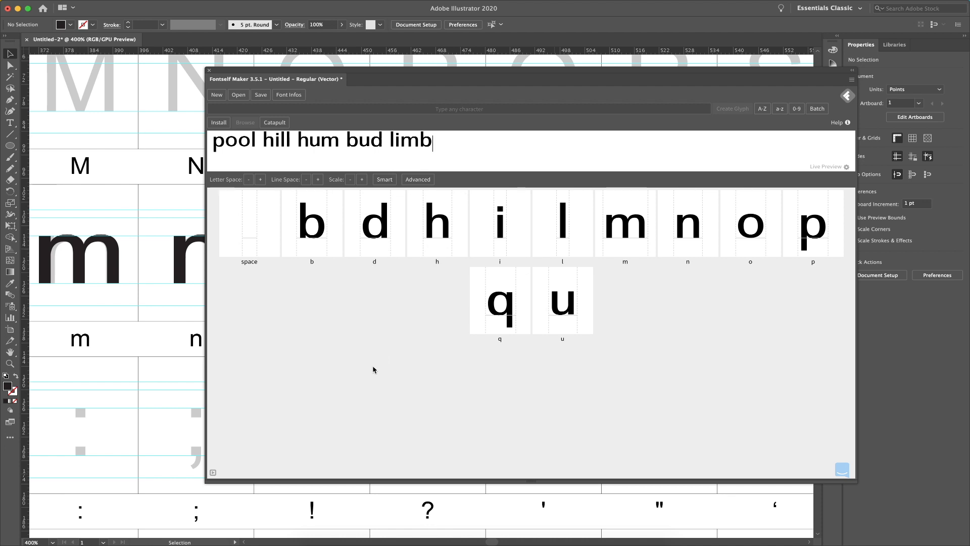
mouse_move(331, 253)
left_click_drag(373, 70, 520, 60)
Inspect the anchor points of the lowercase n's stem and arch up close and return to the alphabet chart.
key("z")
left_click_drag(247, 203, 146, 331)
key("v")
left_click_drag(248, 231, 398, 220)
left_click_drag(232, 190, 62, 204)
left_click_drag(183, 212, 127, 210)
left_click_drag(261, 205, 149, 207)
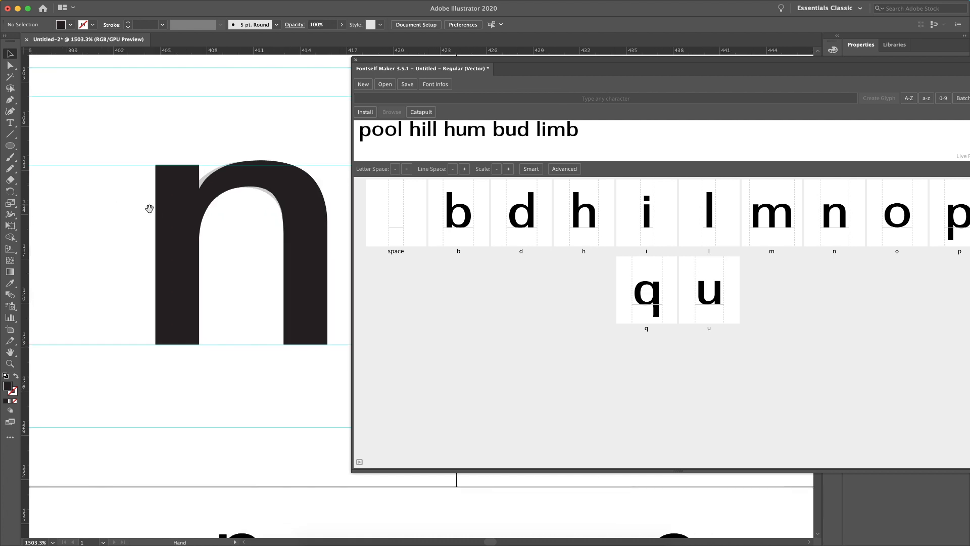
left_click(175, 208)
key("a")
left_click_drag(137, 144, 172, 177)
left_click(199, 165)
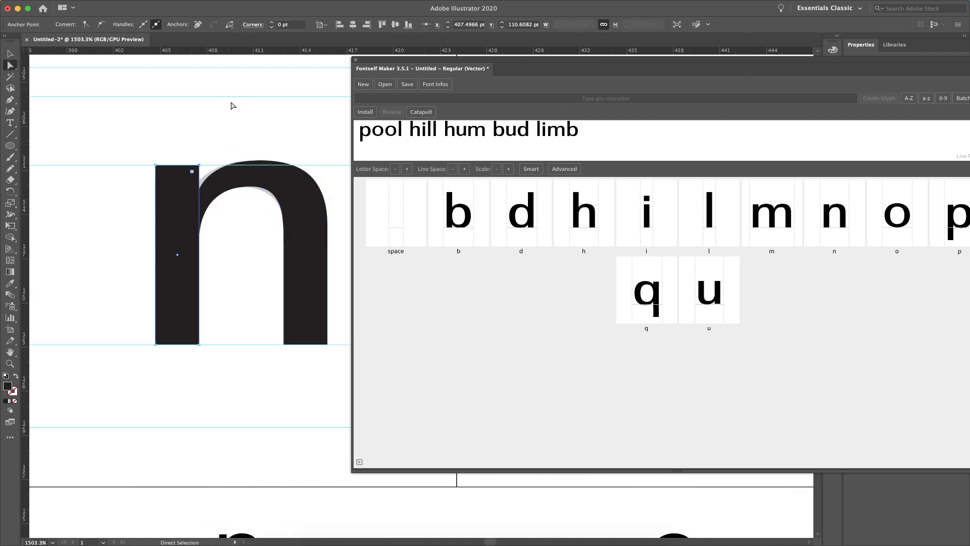
left_click_drag(286, 141, 246, 204)
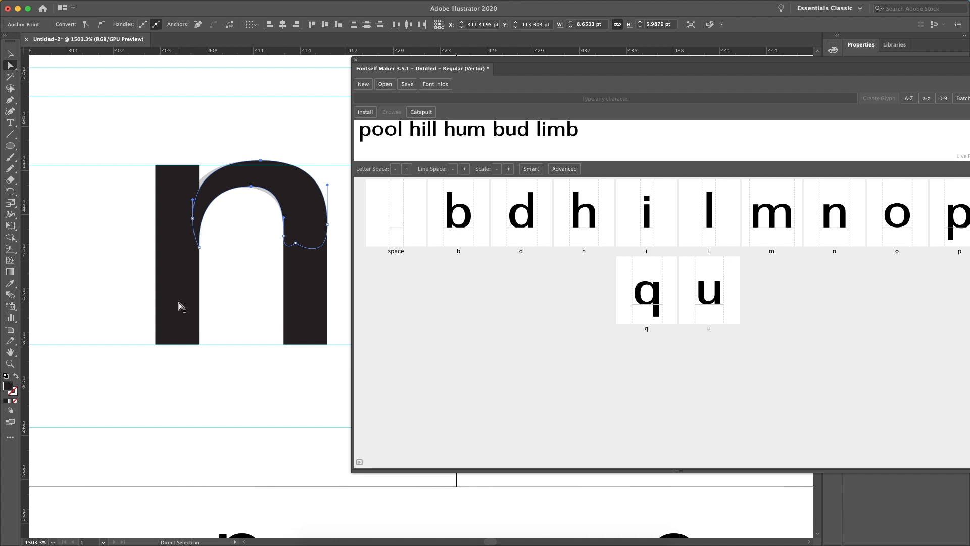
scroll(179, 306, "down", 10)
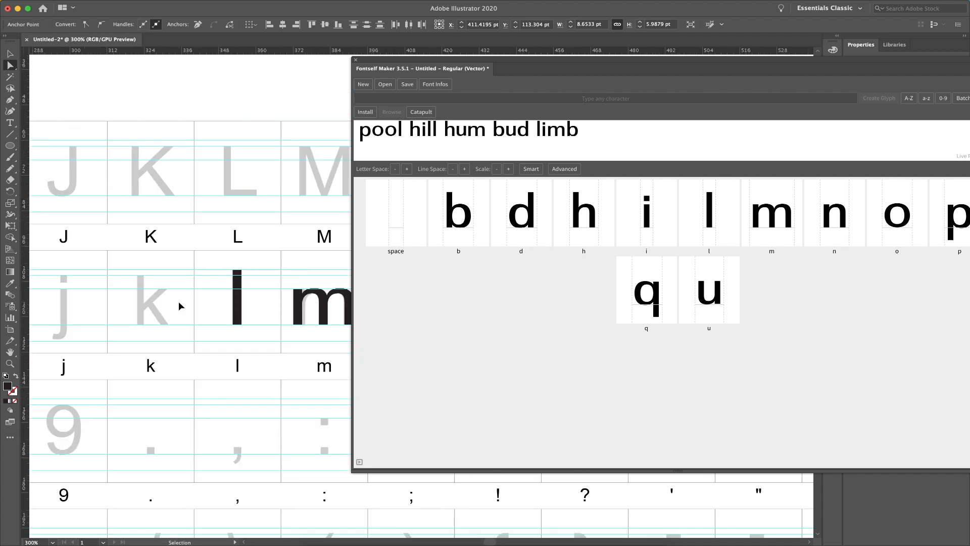
Clear the anchor point selection on the lowercase n and bring the l, m and n artwork into view.
left_click_drag(306, 176, 241, 153)
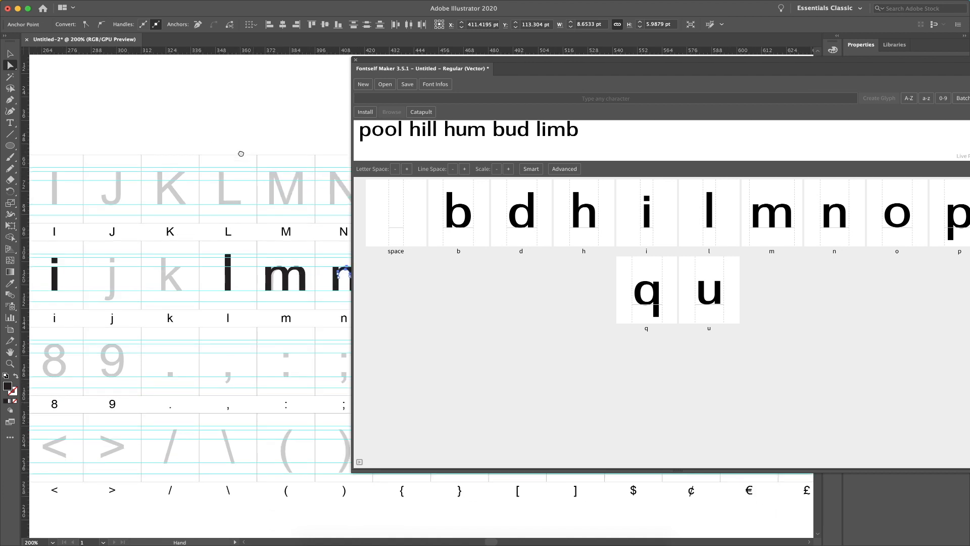
key("v")
left_click(301, 134)
scroll(293, 132, "right", 4)
scroll(293, 132, "down", 2)
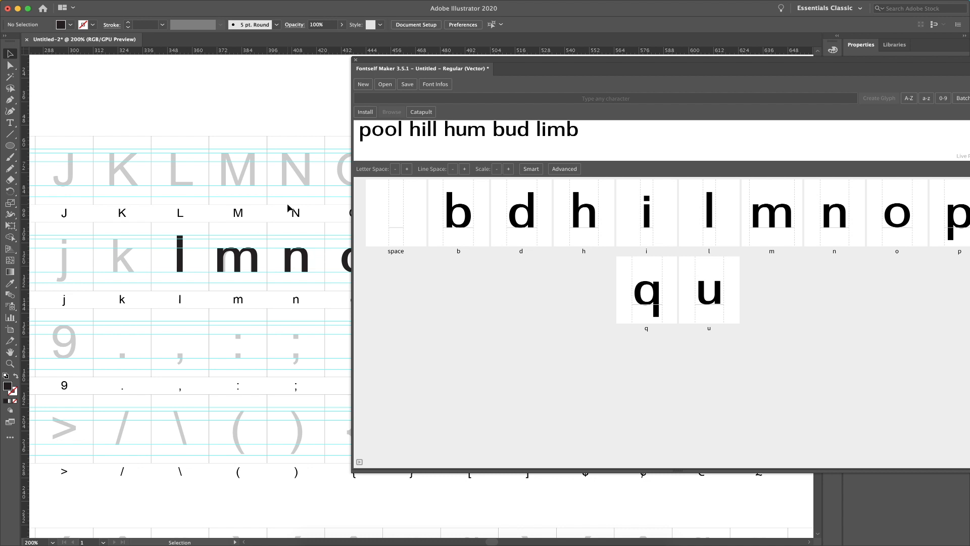
Bring the Fontself Maker window back into full view and install the font under the name My Cool Font.
left_click_drag(507, 62, 388, 80)
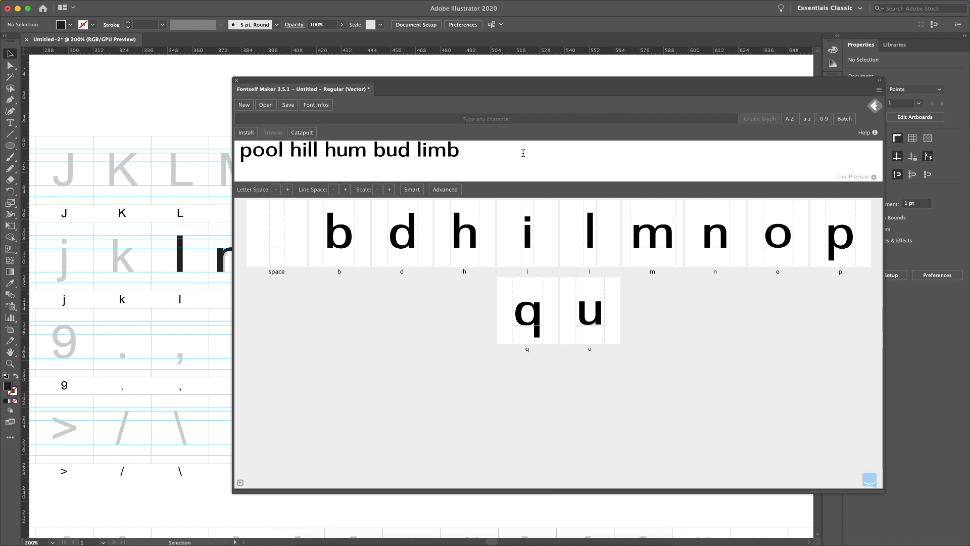
left_click(246, 132)
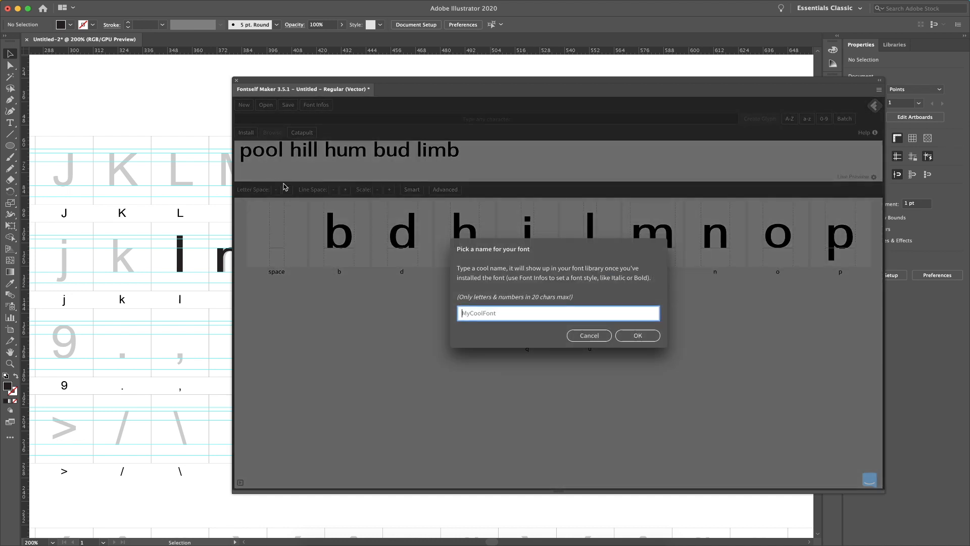
type("My Cool Font")
left_click(638, 336)
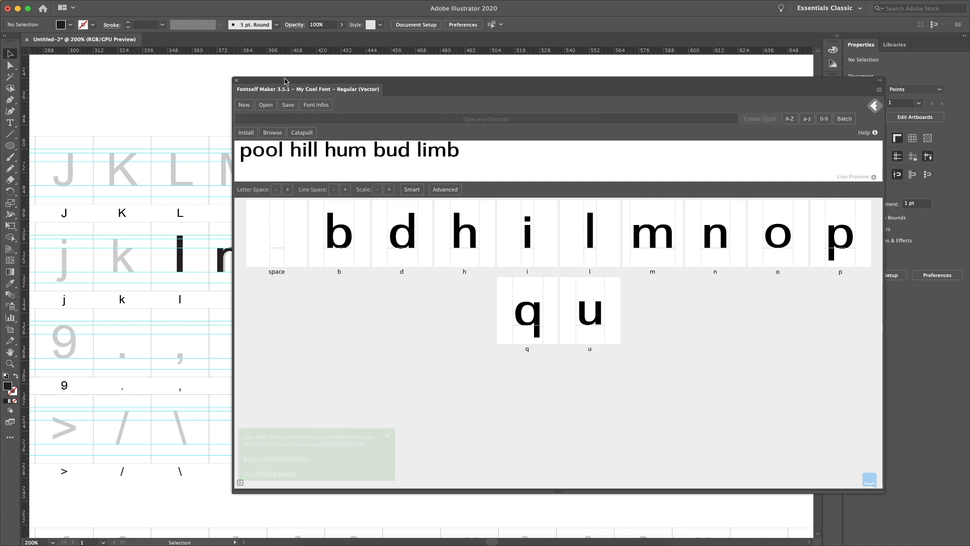
Move the Fontself Maker window aside and create an area text box about 114 pt wide above the character chart reading "hill".
left_click_drag(287, 80, 563, 103)
key("space")
left_click_drag(357, 112, 332, 191)
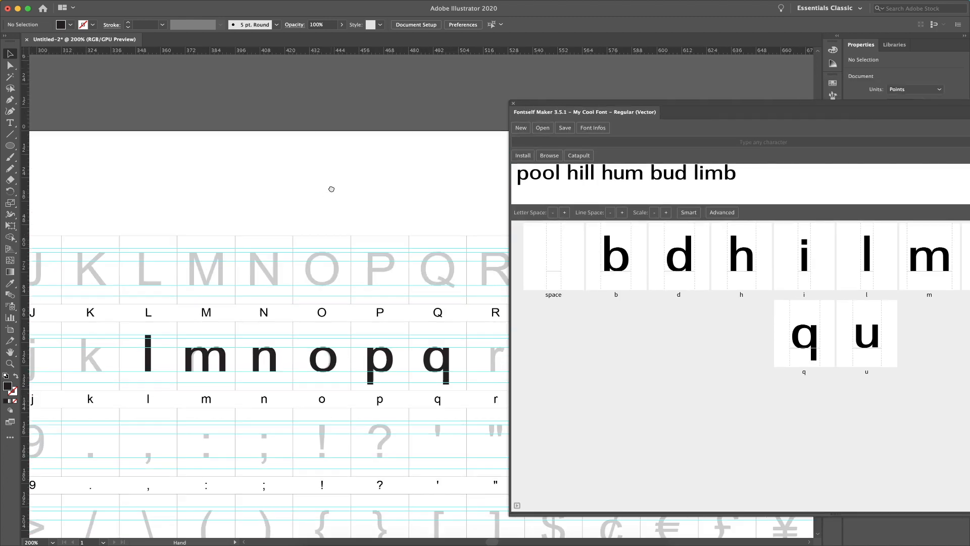
key("t")
left_click_drag(139, 162, 375, 212)
type("hill")
Set the font of the whole "hill" sample text to My Cool Font and finish editing the text.
key("super+a")
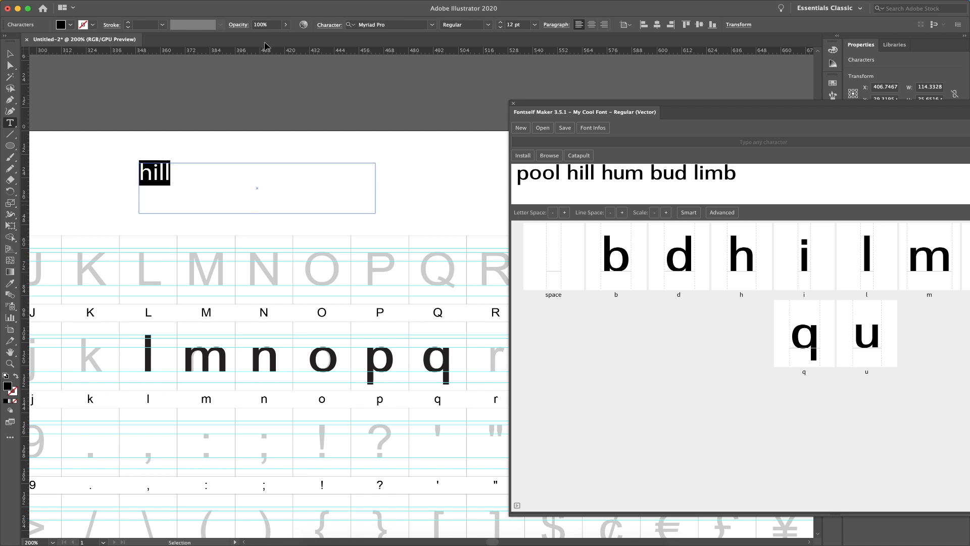
left_click(374, 25)
type("my cool")
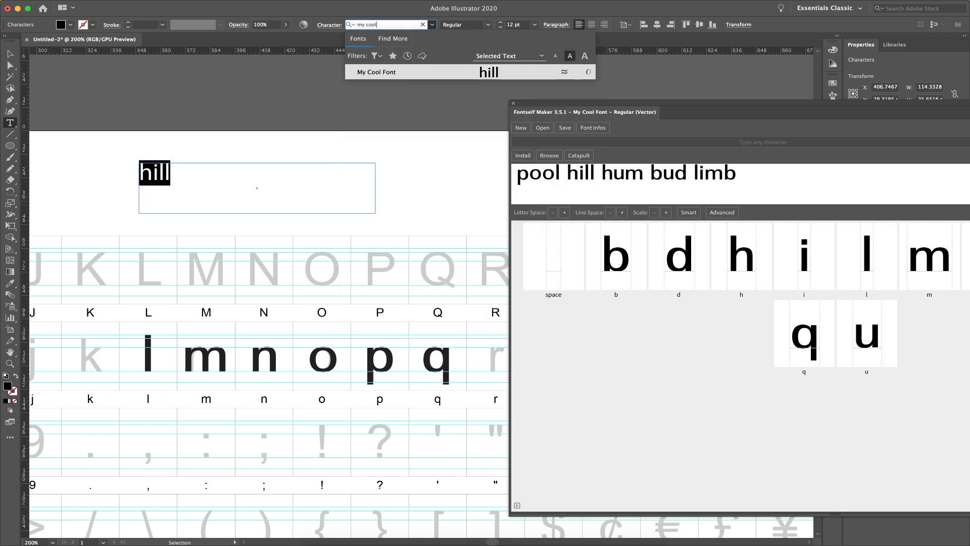
left_click(387, 76)
key("Escape")
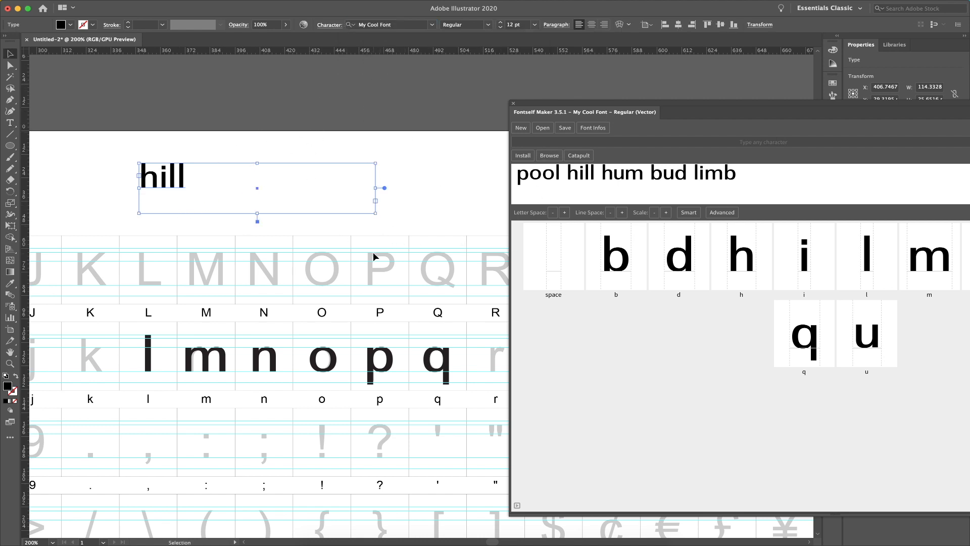
Move the Fontself Maker window back over the artboard, fit the whole artboard in view and deselect the sample text.
left_click(413, 173)
left_click(334, 194)
left_click_drag(602, 103, 385, 84)
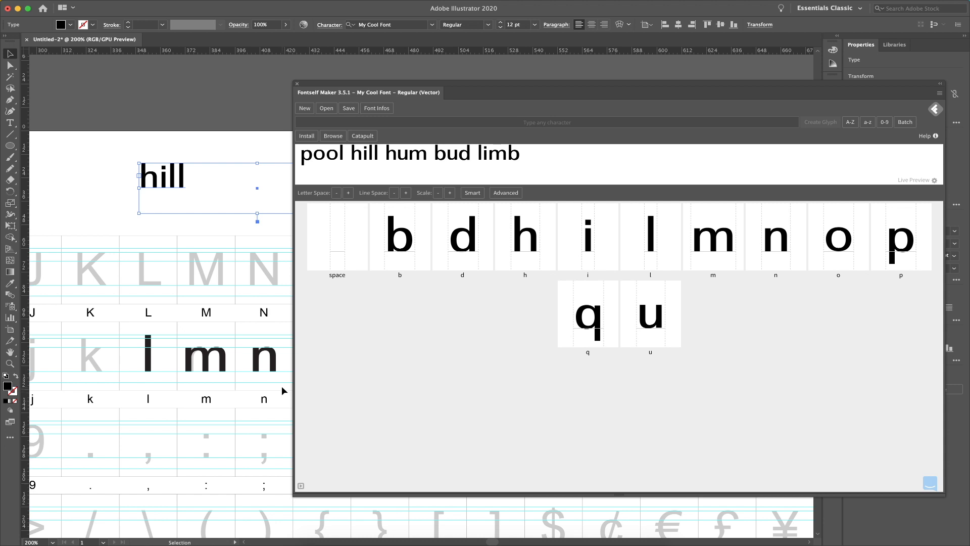
left_click(216, 222)
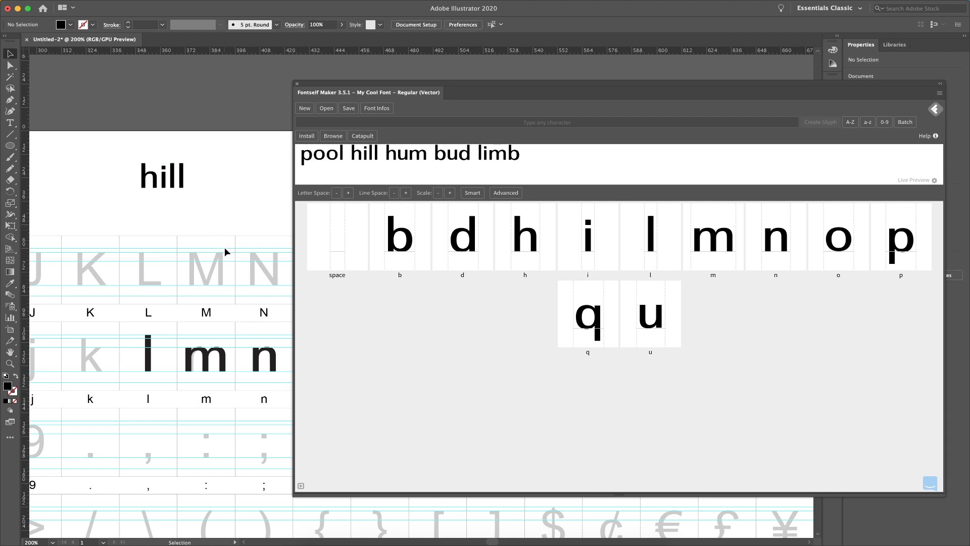
left_click(196, 185)
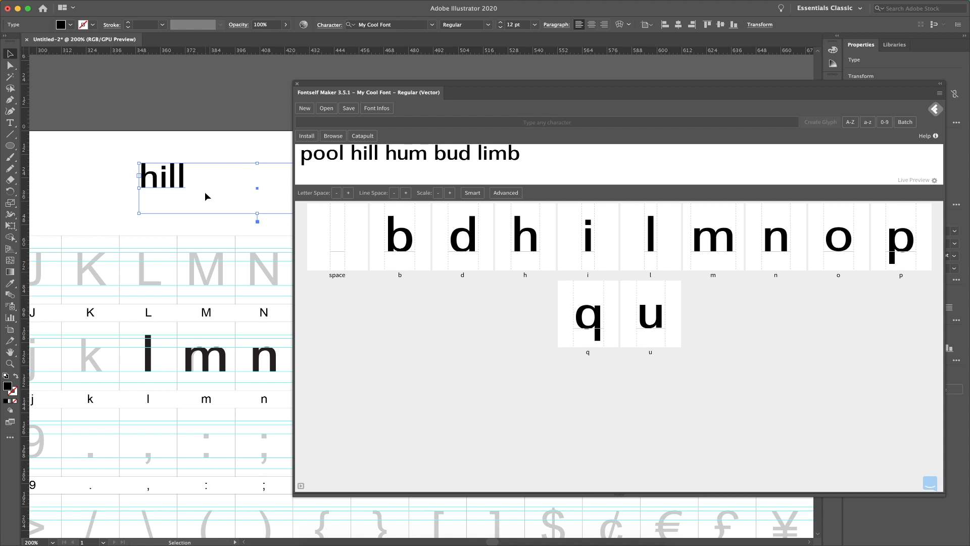
key("super+0")
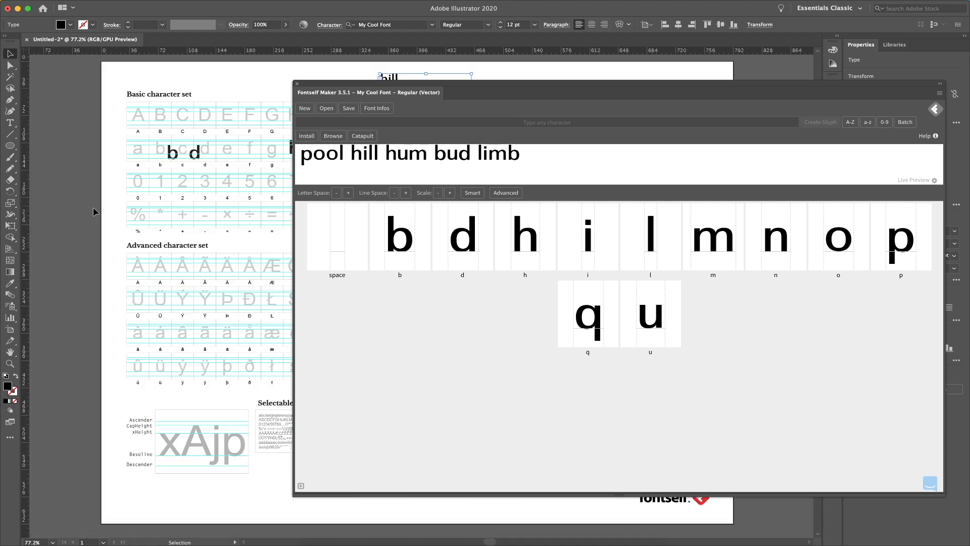
left_click(77, 207)
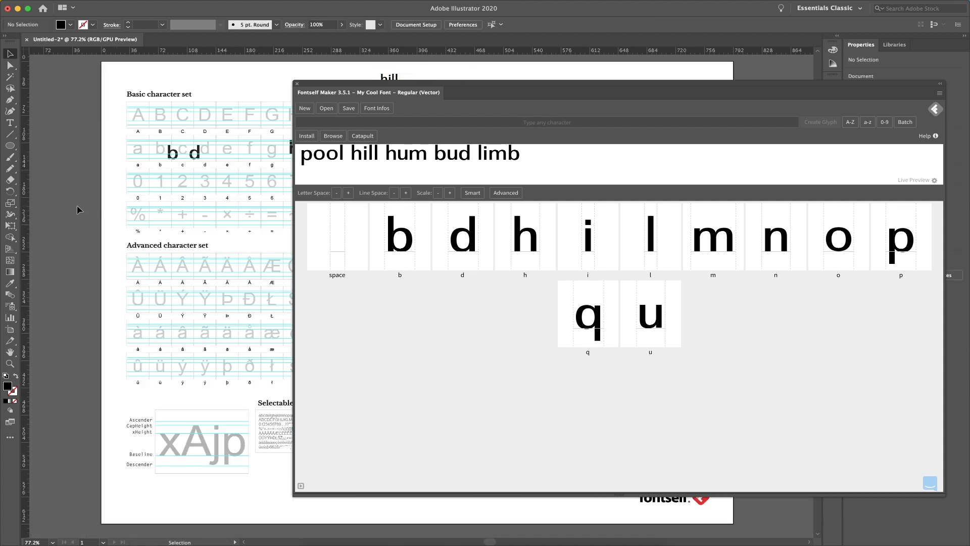